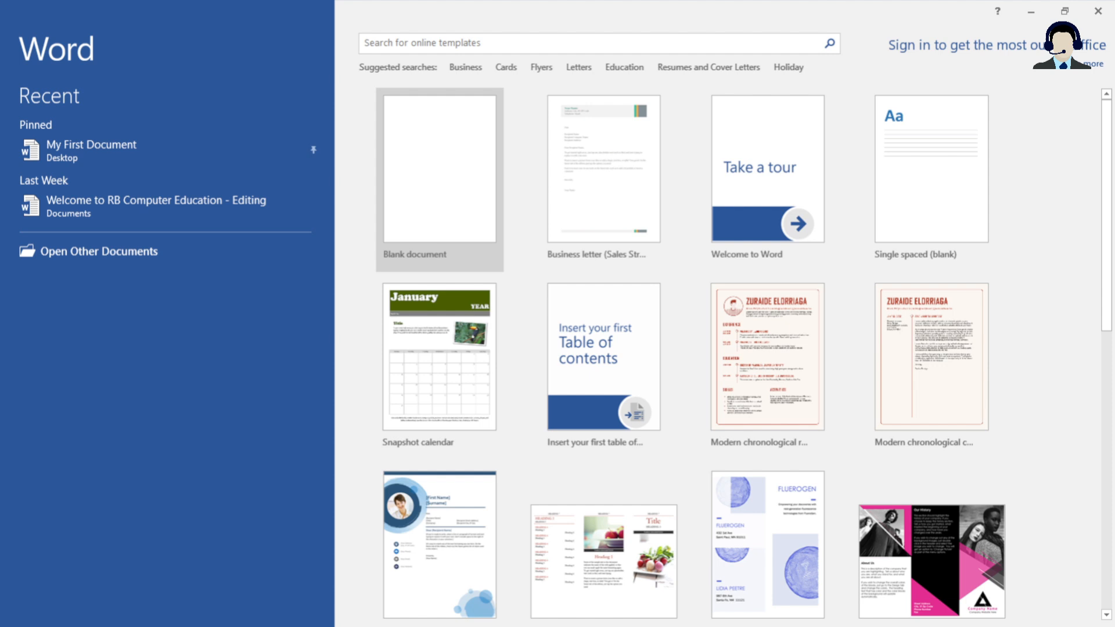
Create a blank document and paste the copied business letter text into it
click(429, 188)
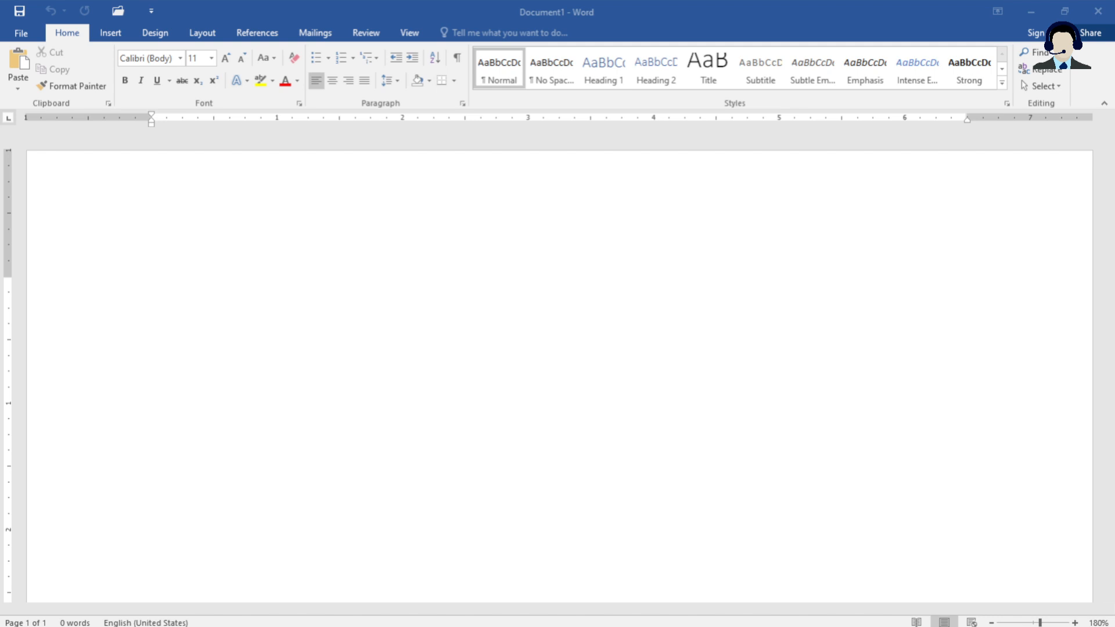
click(111, 310)
key(ctrl+v)
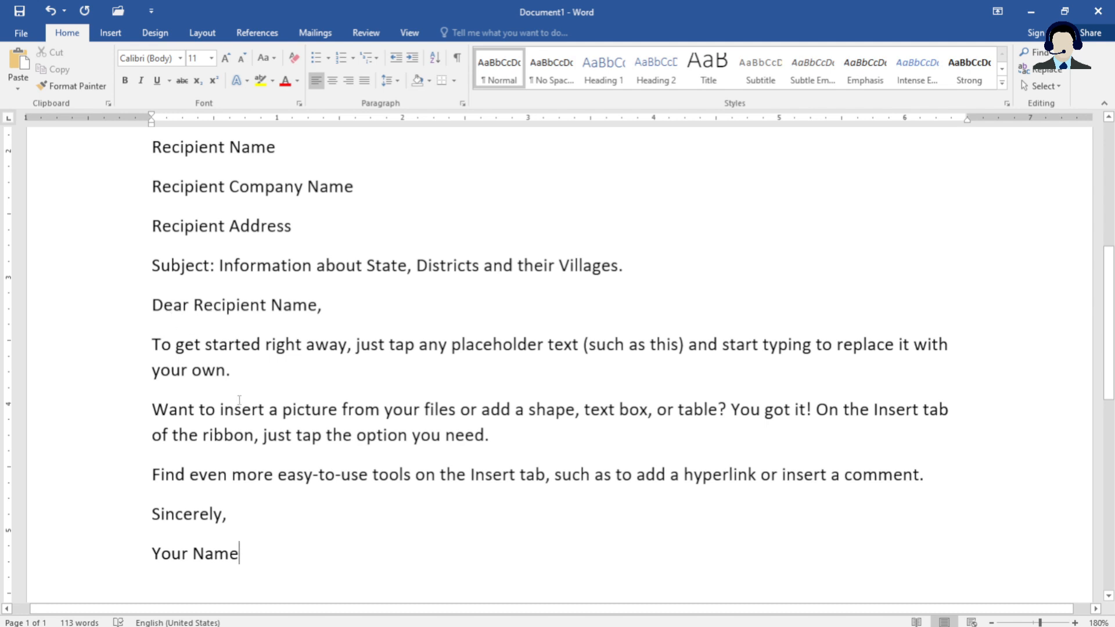
Review the pasted letter from the company heading to the closing signature, including how it fits on the whole page
scroll(240, 400, up, 5)
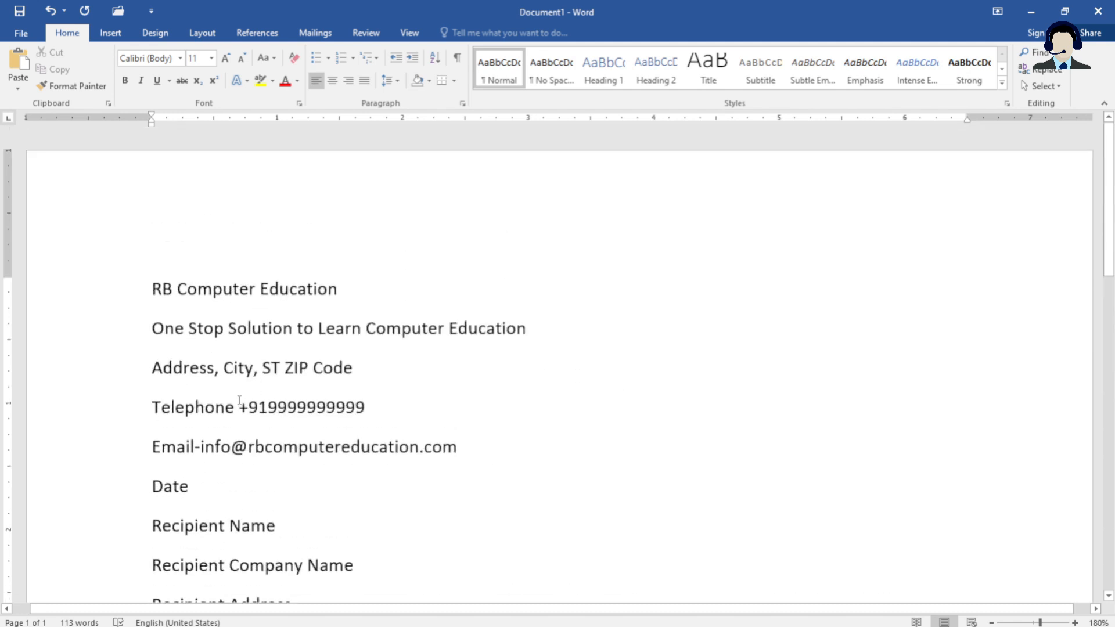
scroll(239, 401, down, 10)
scroll(239, 401, up, 4)
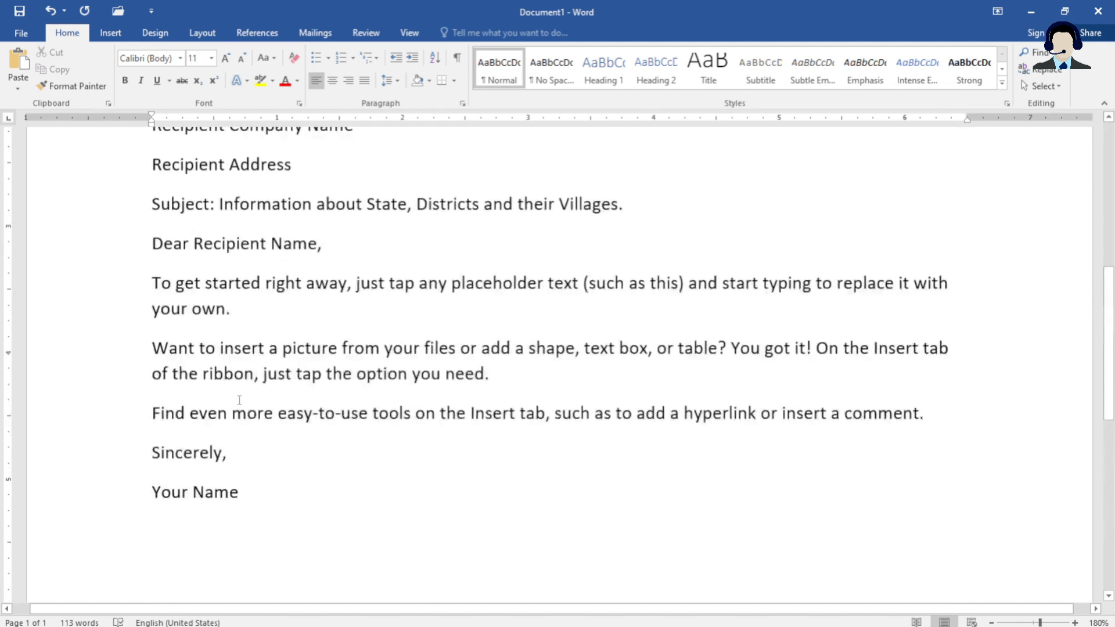
ctrl+scroll(239, 400, down, 4)
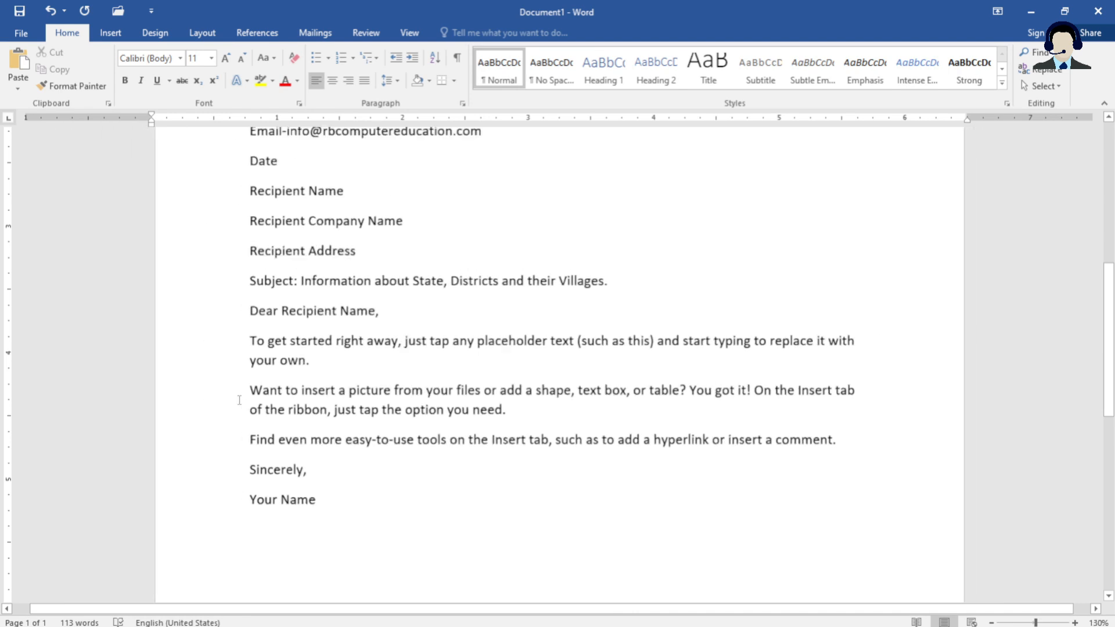
ctrl+scroll(240, 401, down, 8)
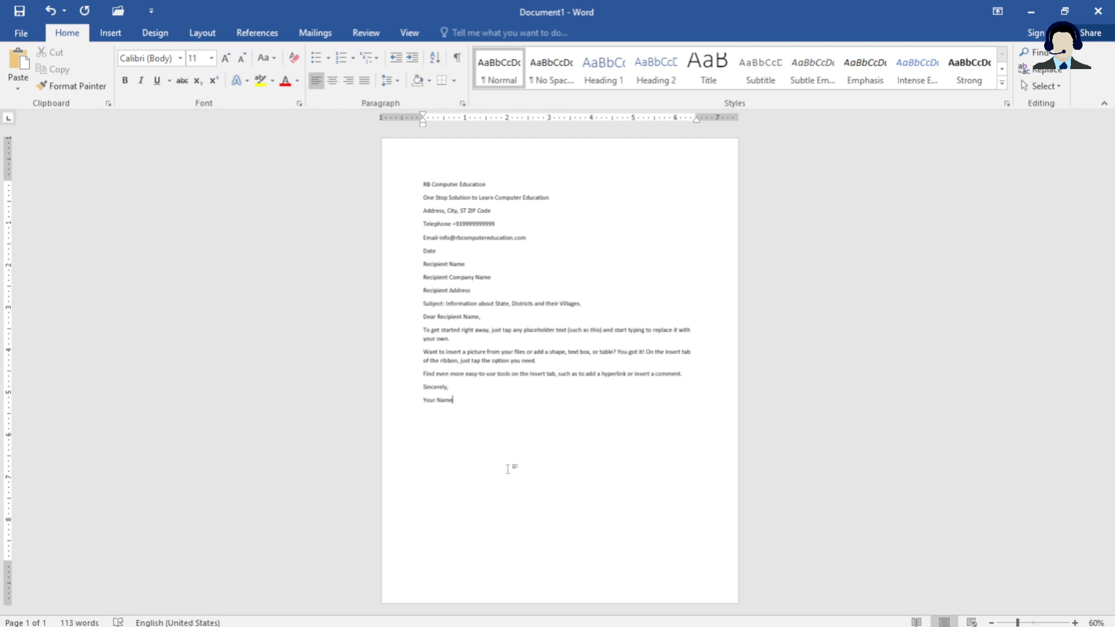
scroll(507, 469, up, 8)
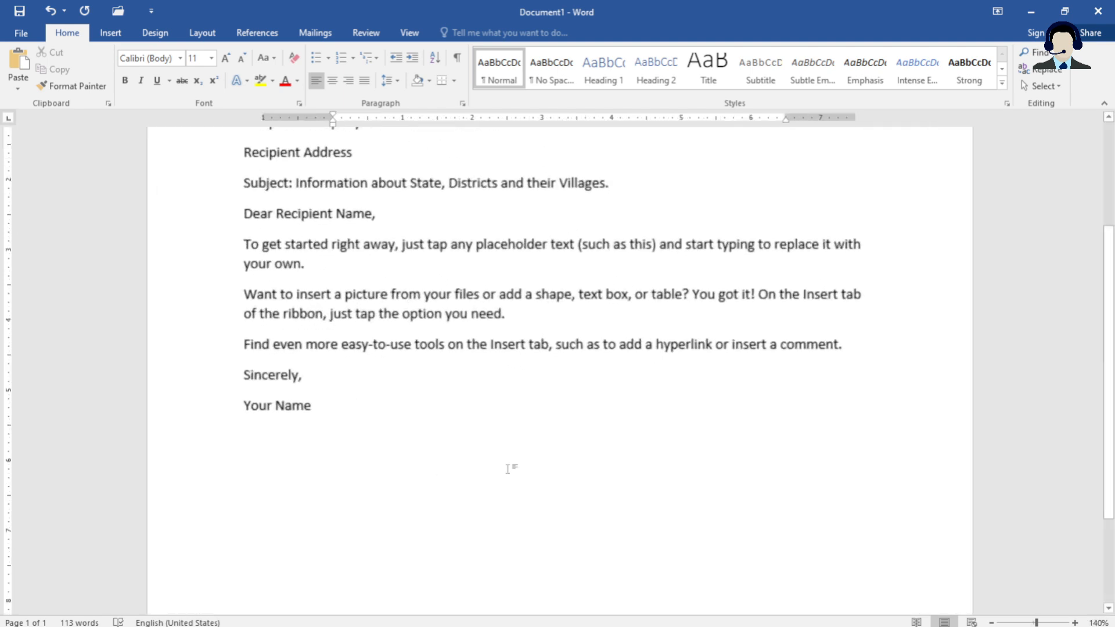
scroll(509, 470, up, 2)
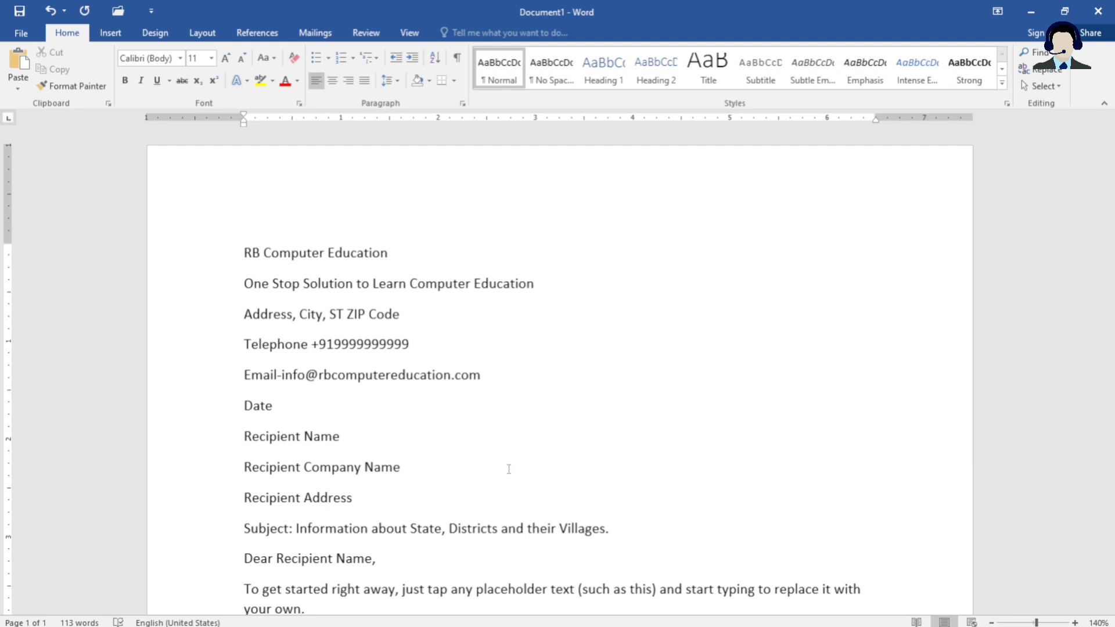
scroll(500, 453, down, 5)
scroll(486, 419, down, 6)
scroll(487, 418, up, 9)
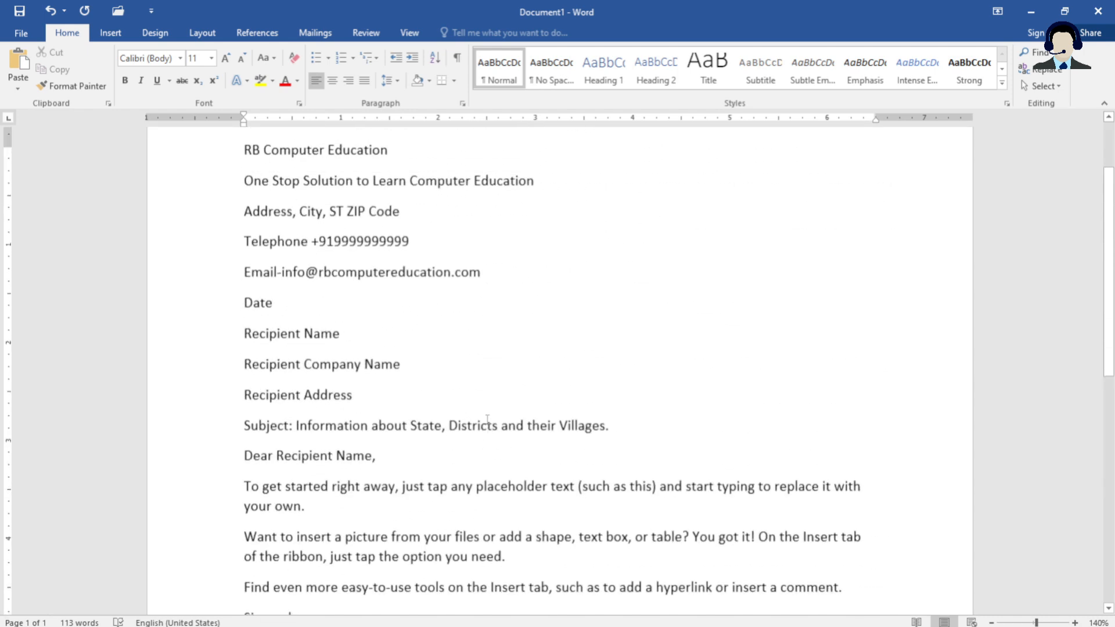
scroll(486, 419, up, 2)
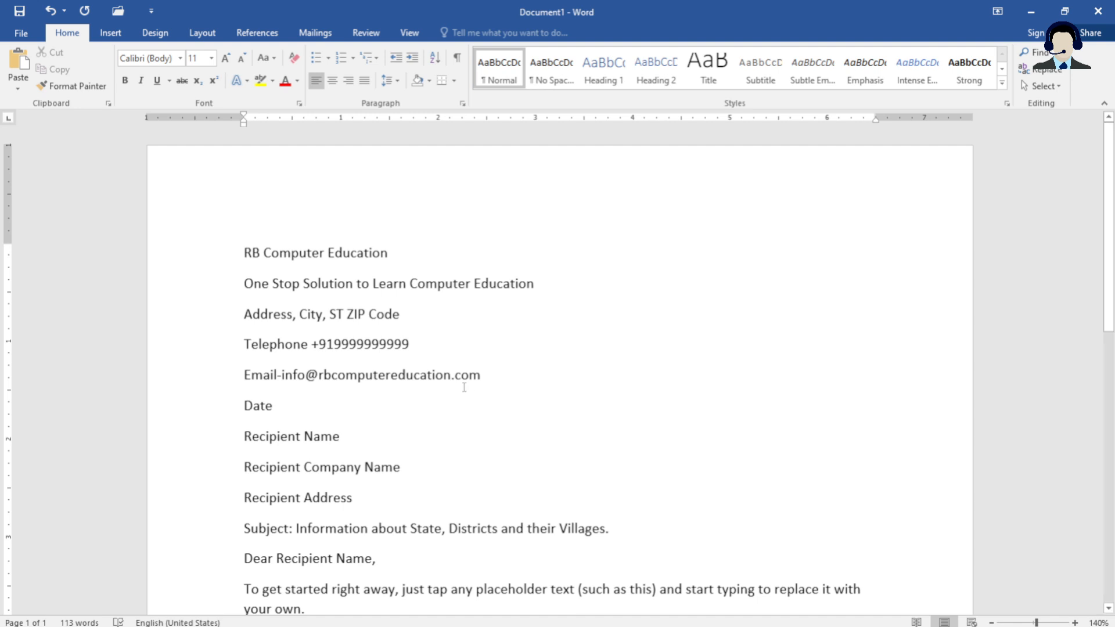
Center the first two lines of the letter, "RB Computer Education" and "One Stop Solution to Learn Computer Education"
click(223, 260)
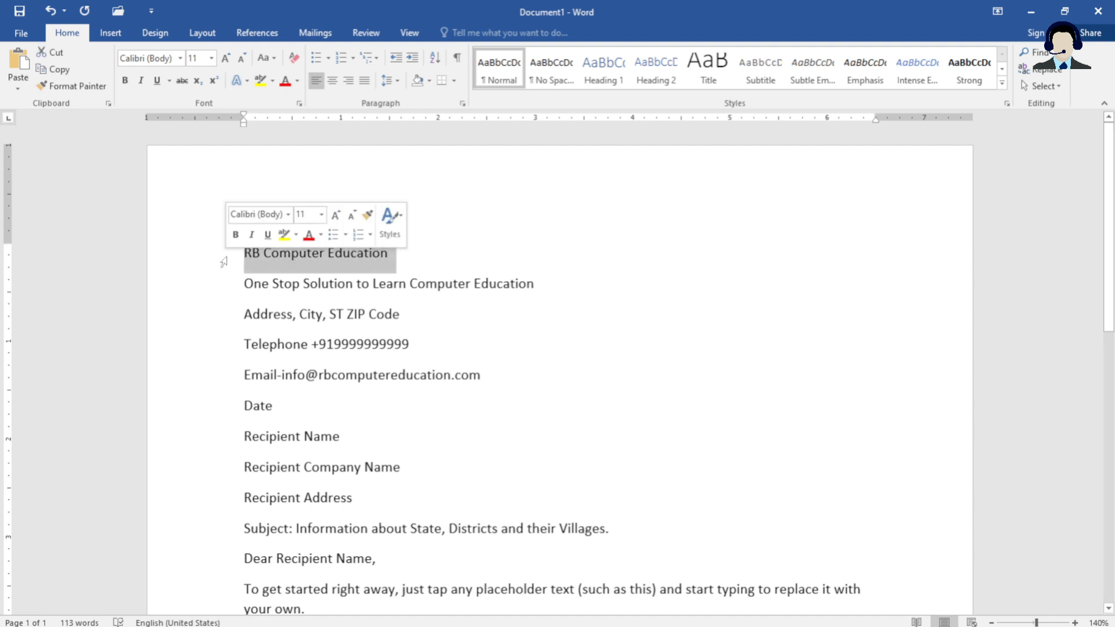
click(281, 311)
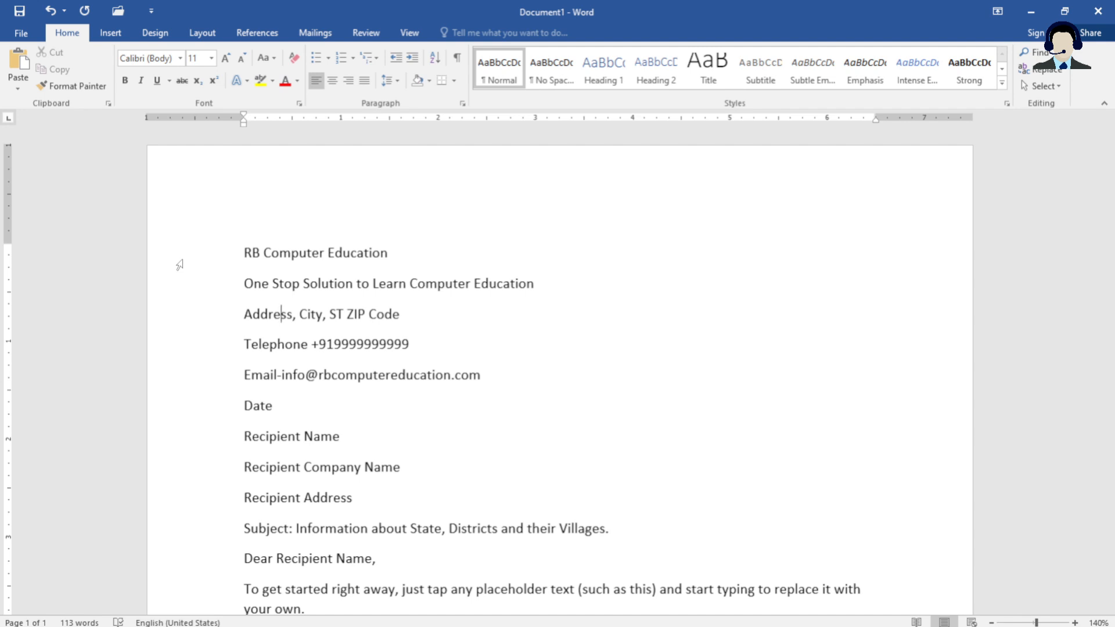
drag(180, 265, 172, 296)
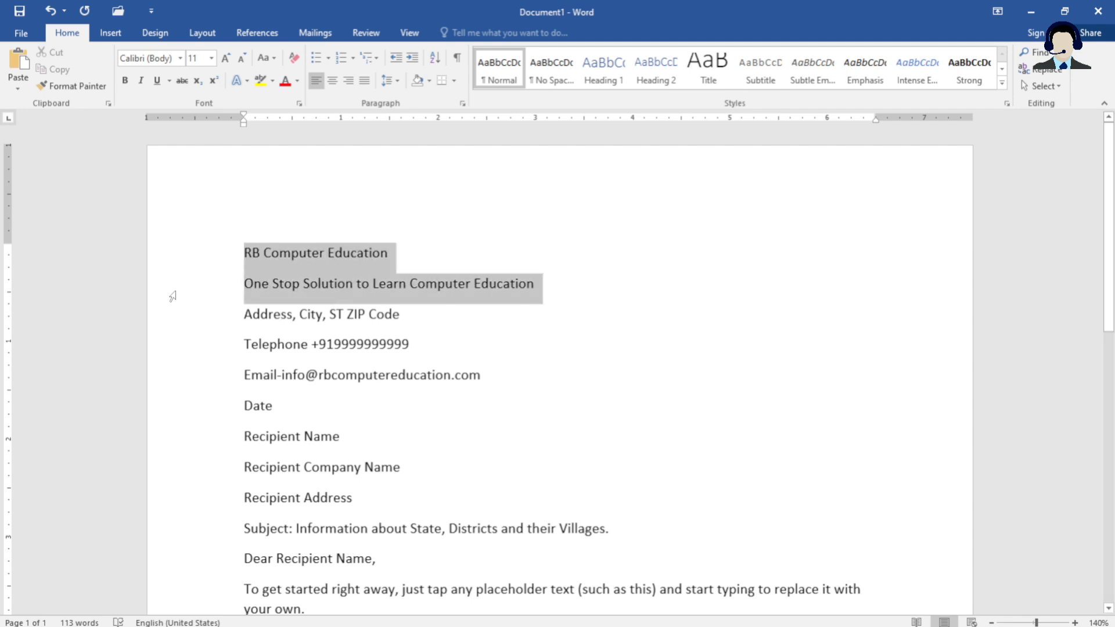
scroll(522, 352, down, 8)
scroll(522, 392, up, 4)
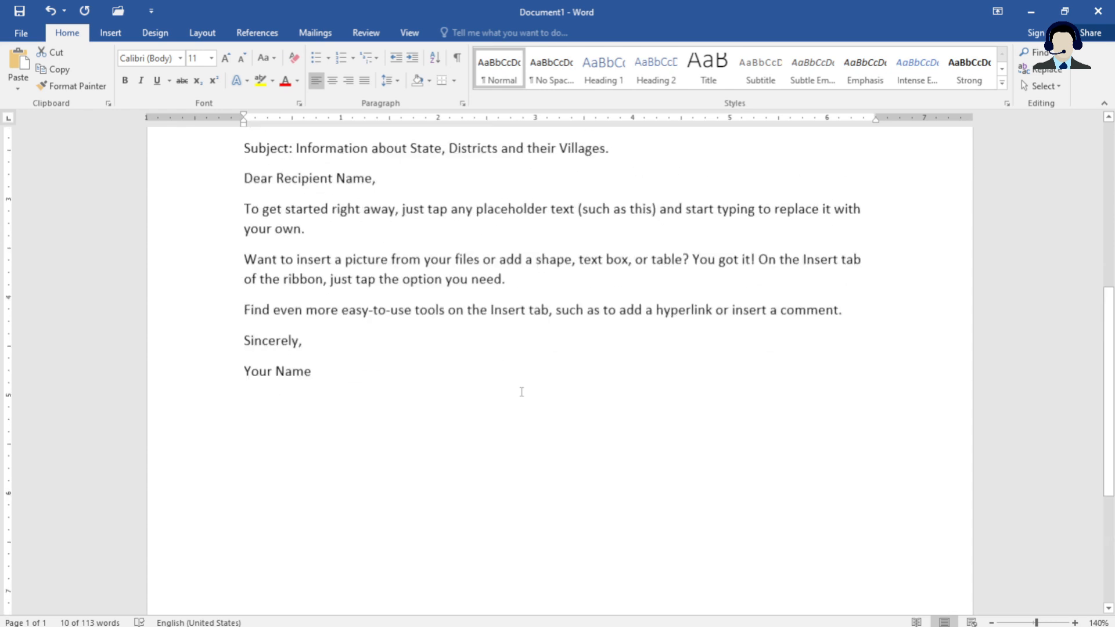
scroll(521, 392, up, 4)
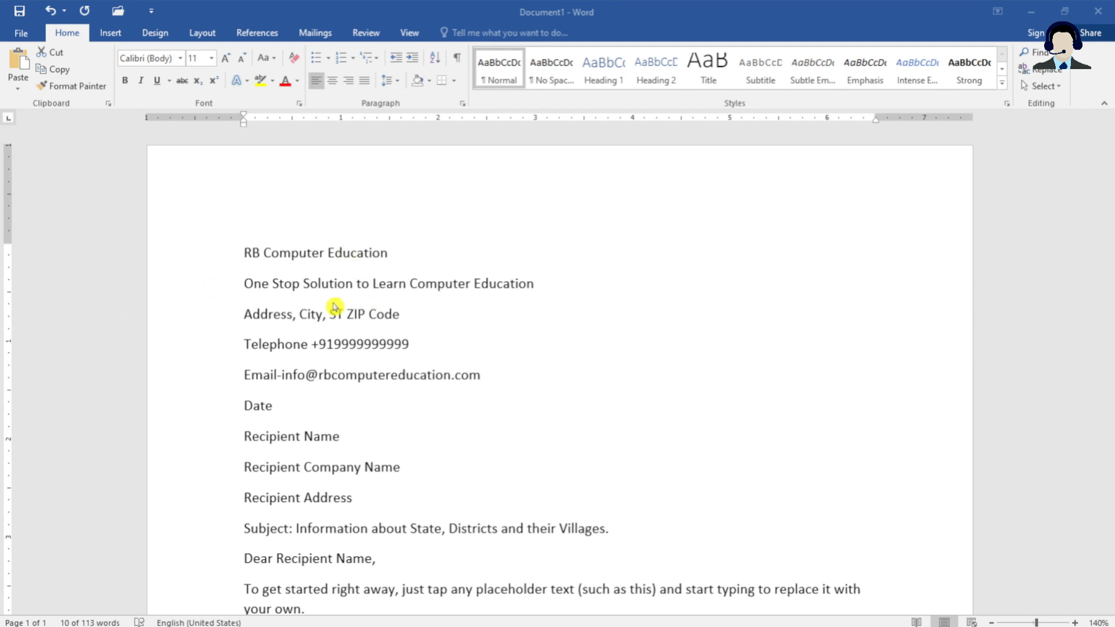
drag(229, 256, 241, 285)
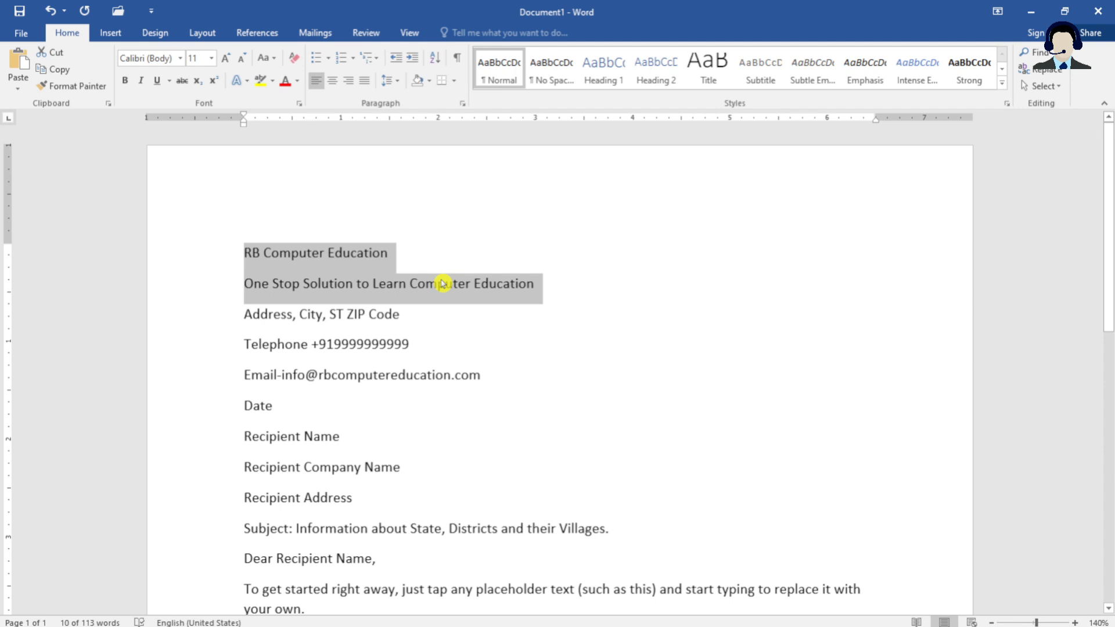
click(334, 82)
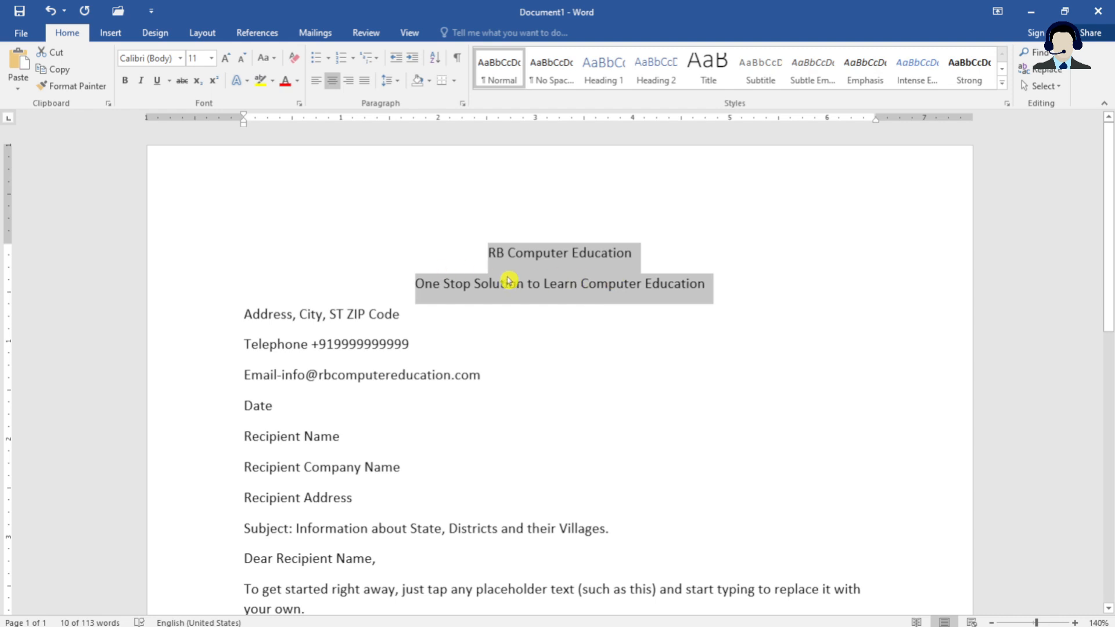
right_click(544, 274)
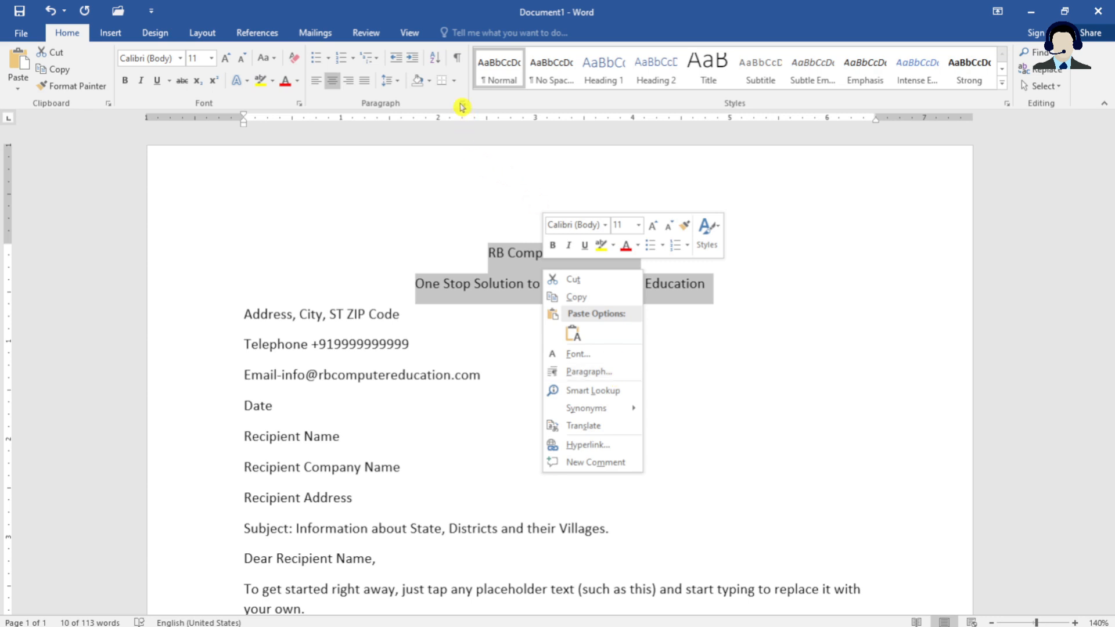
click(435, 103)
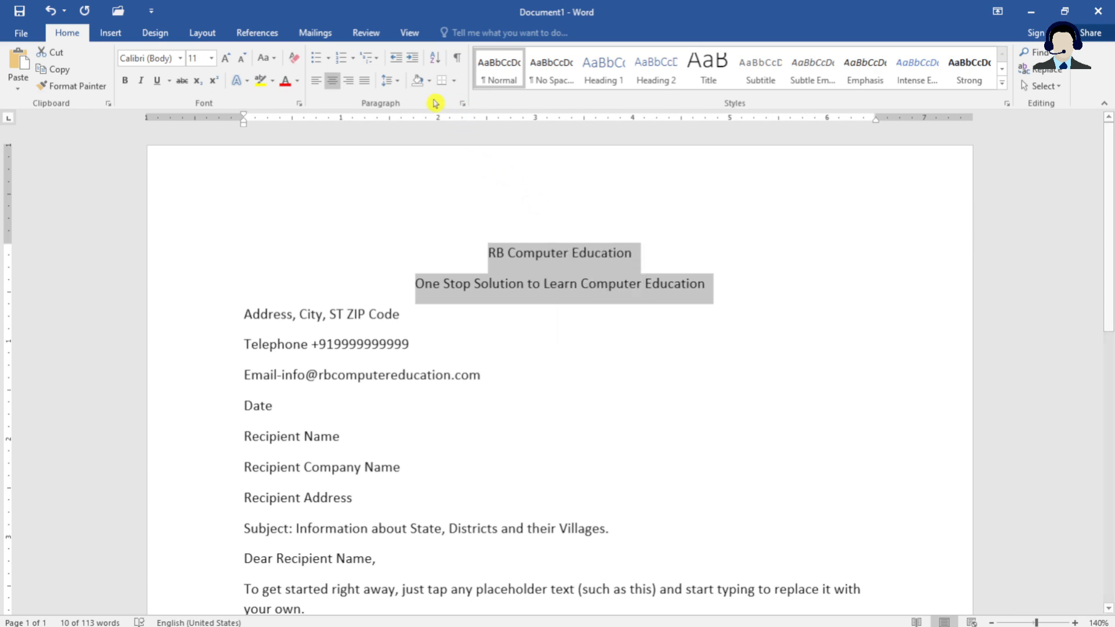
click(464, 107)
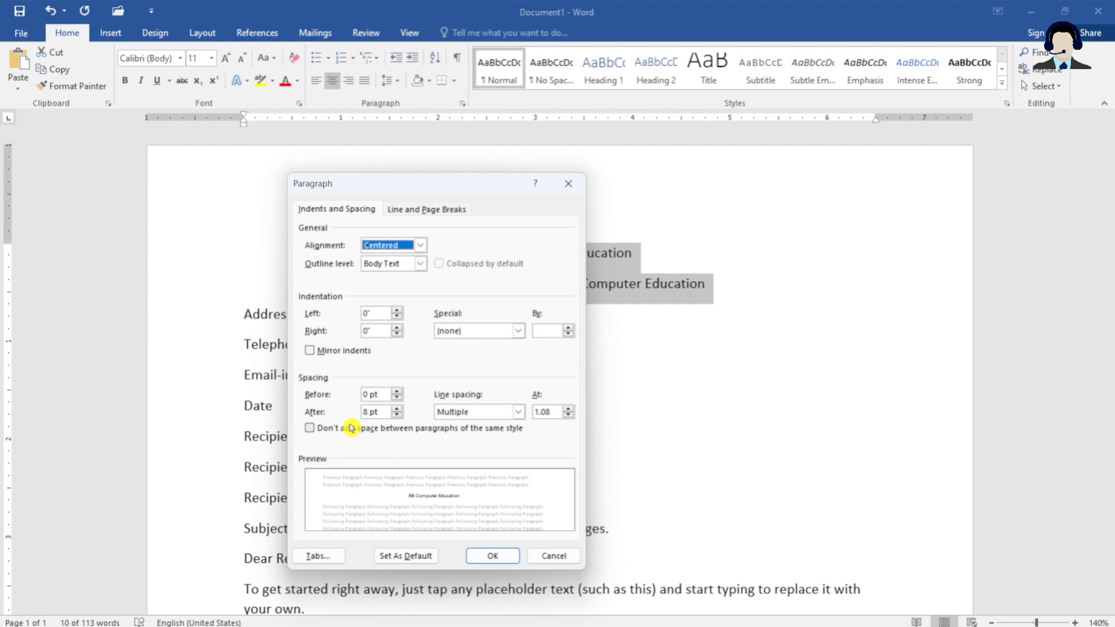
click(553, 556)
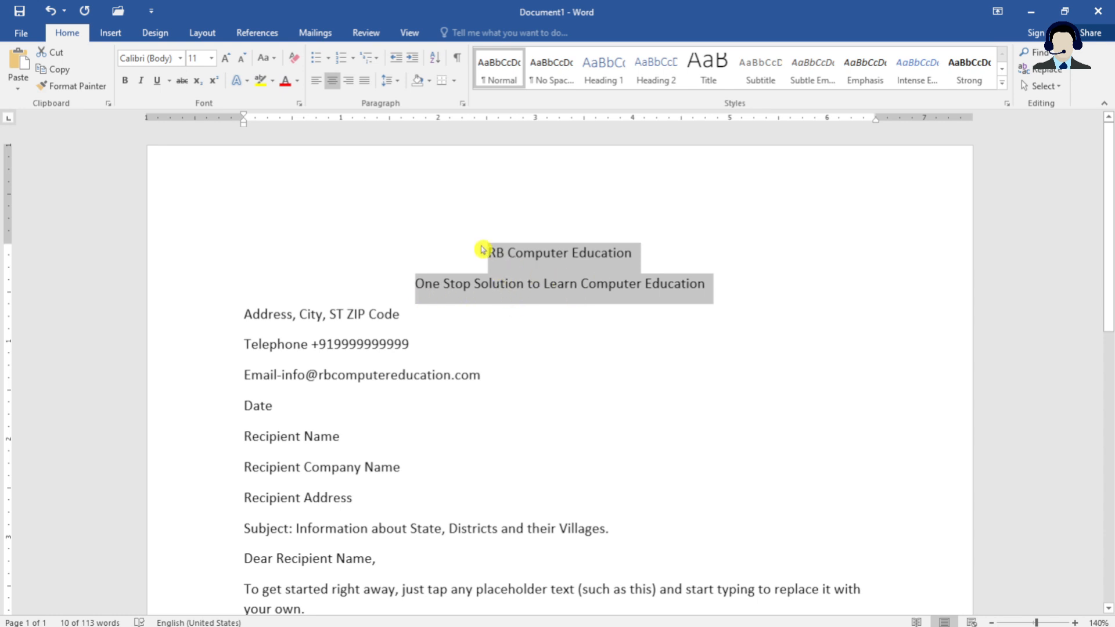
Set the two centered heading lines to 0 pt spacing after and single line spacing
click(463, 105)
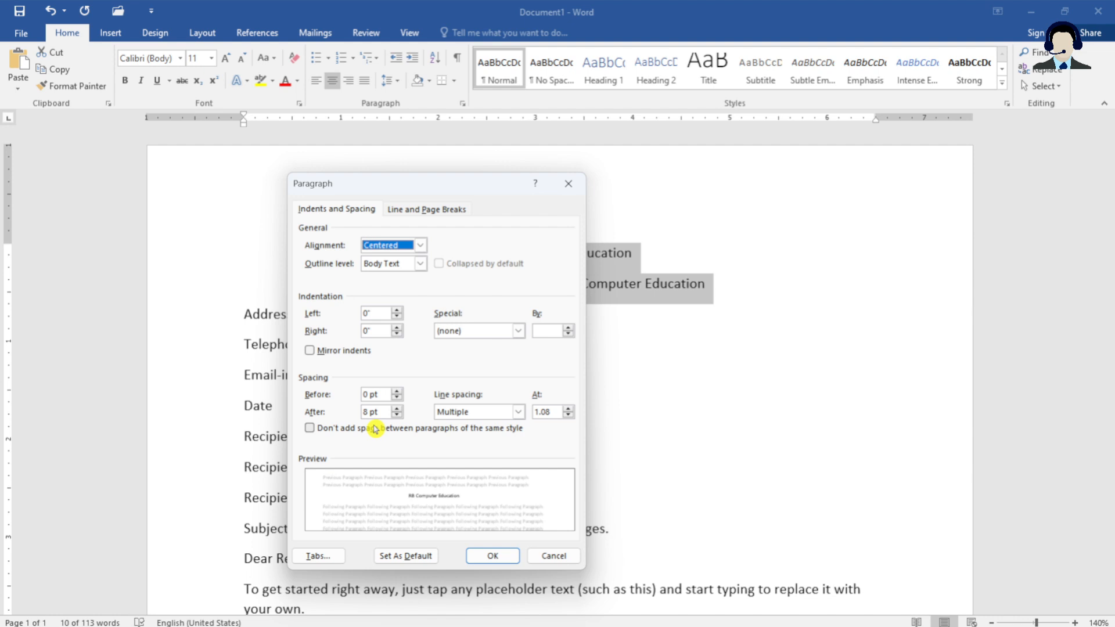
click(398, 416)
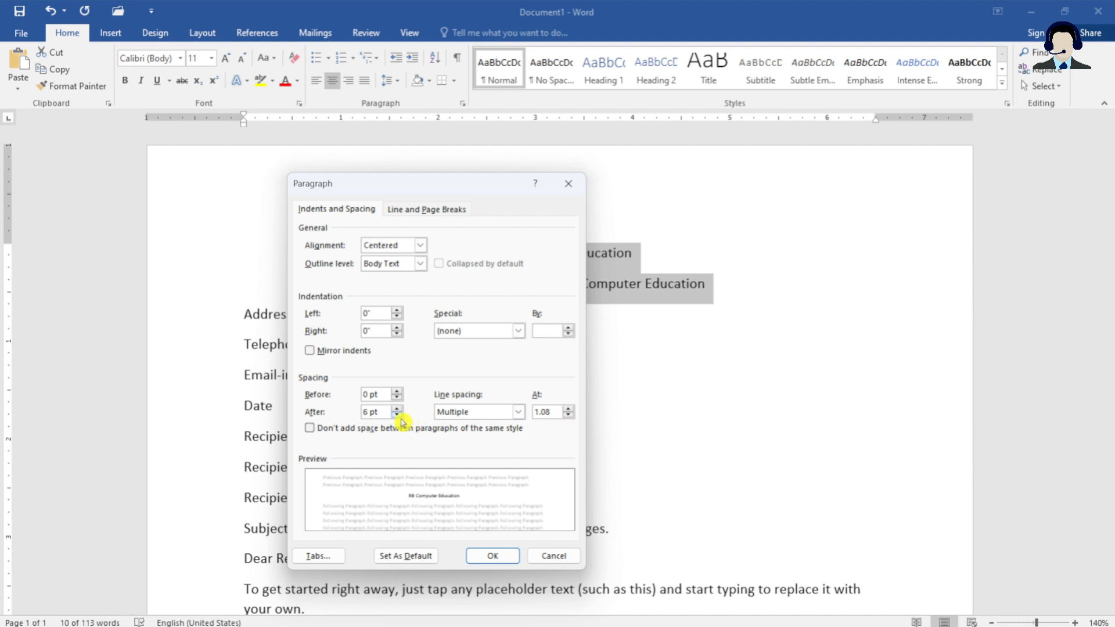
click(400, 416)
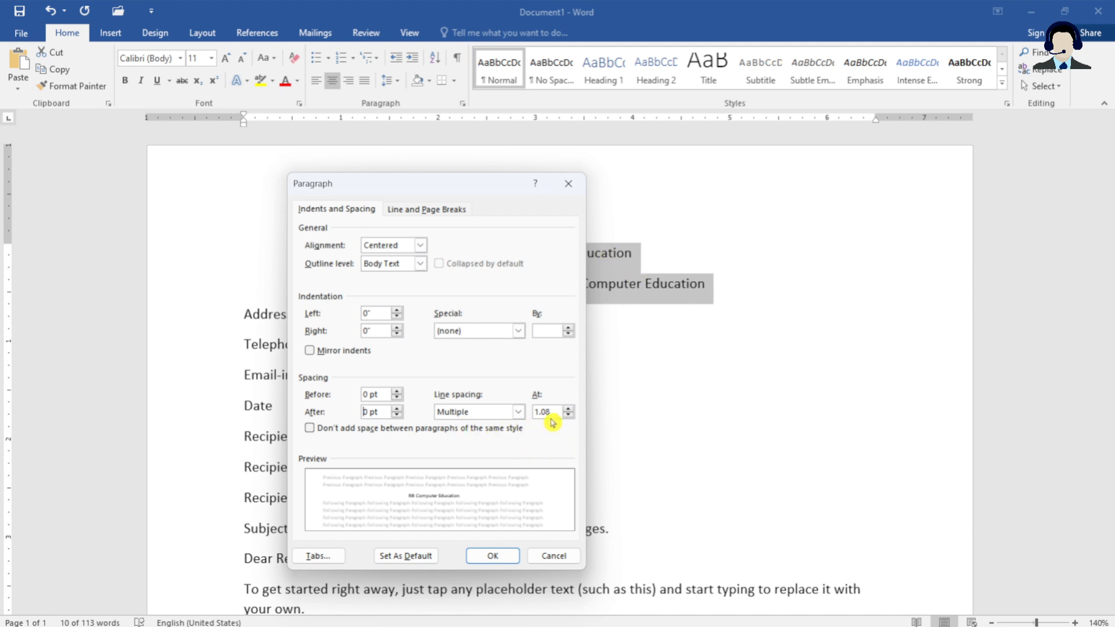
click(518, 412)
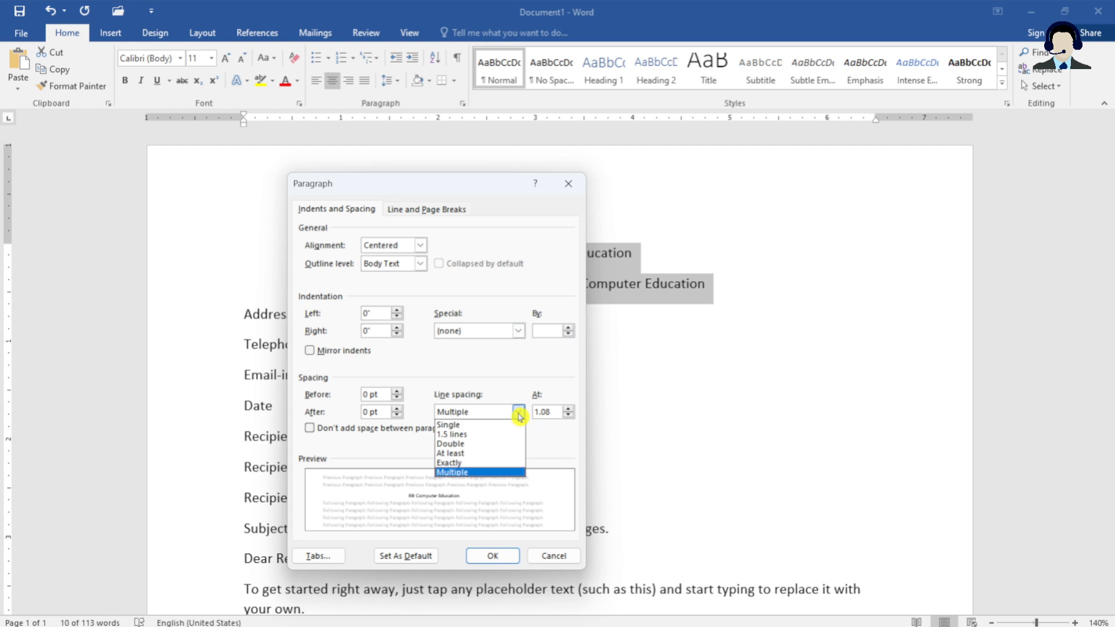
click(480, 426)
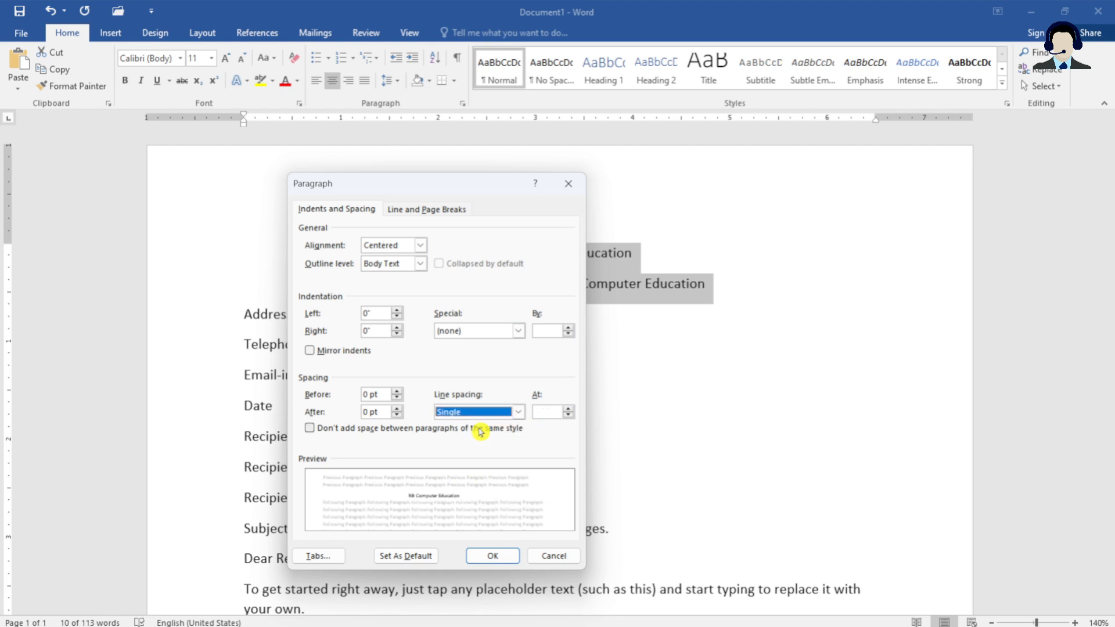
click(492, 557)
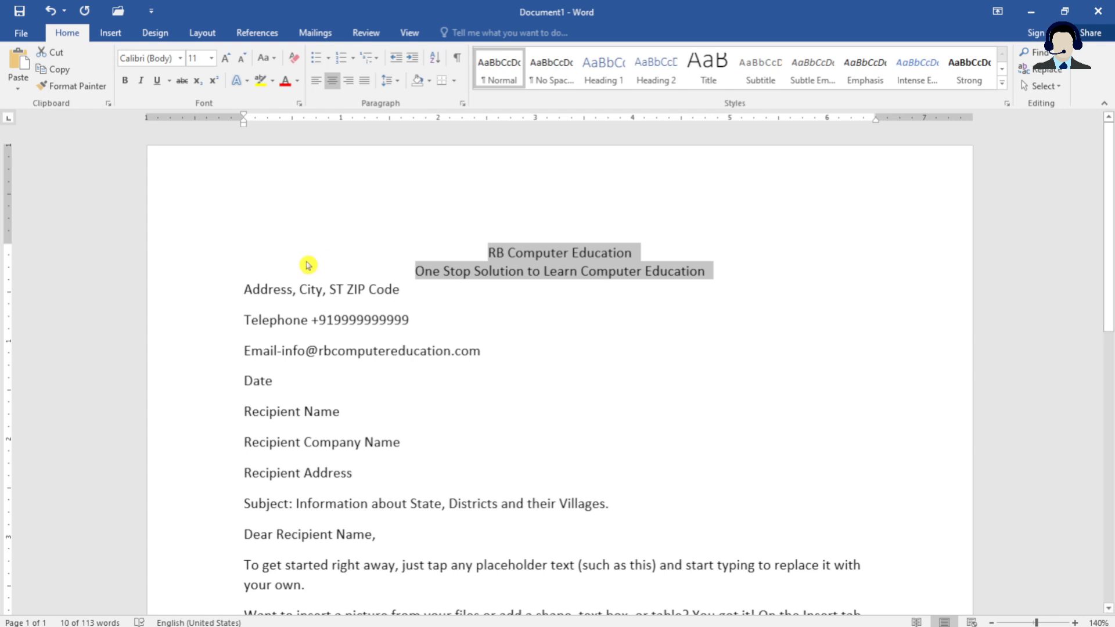
Set the font size of the "RB Computer Education" heading line to 28
click(492, 263)
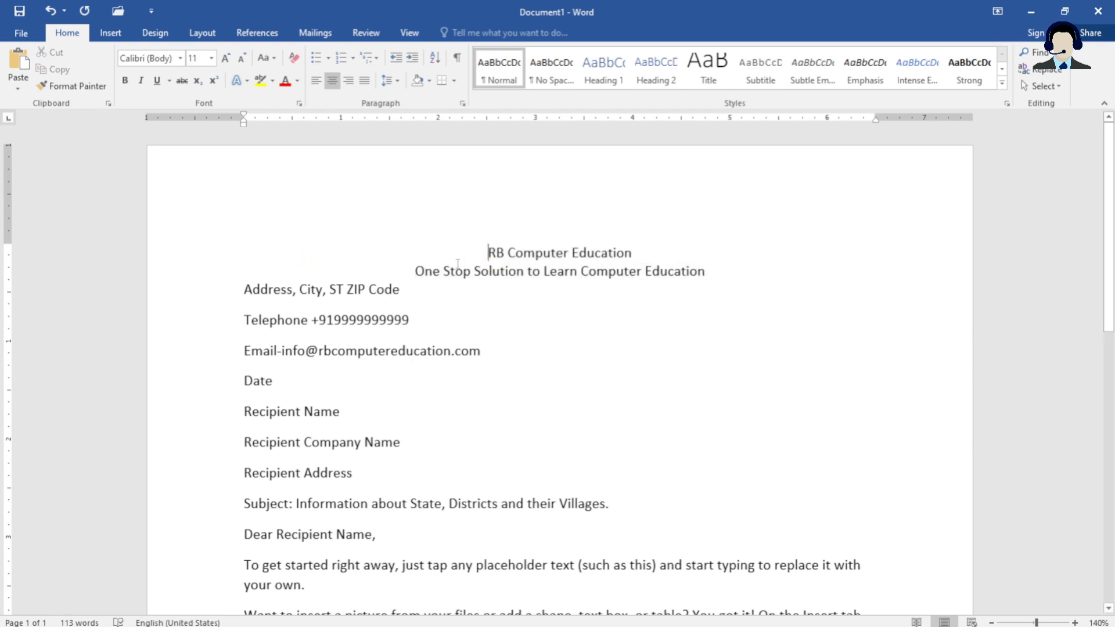
click(176, 269)
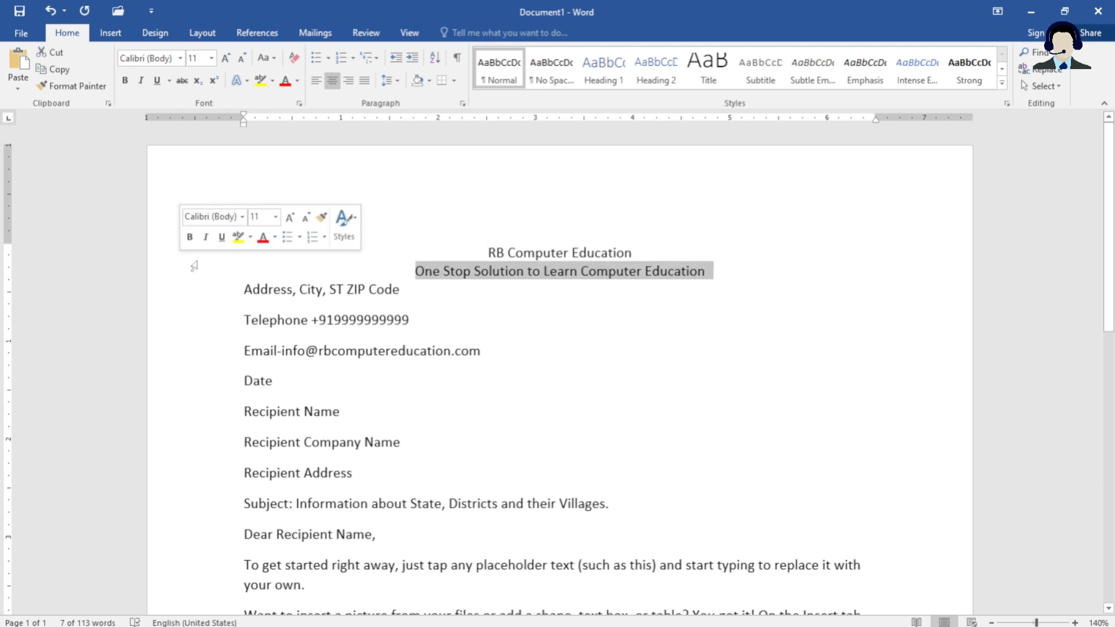
click(394, 264)
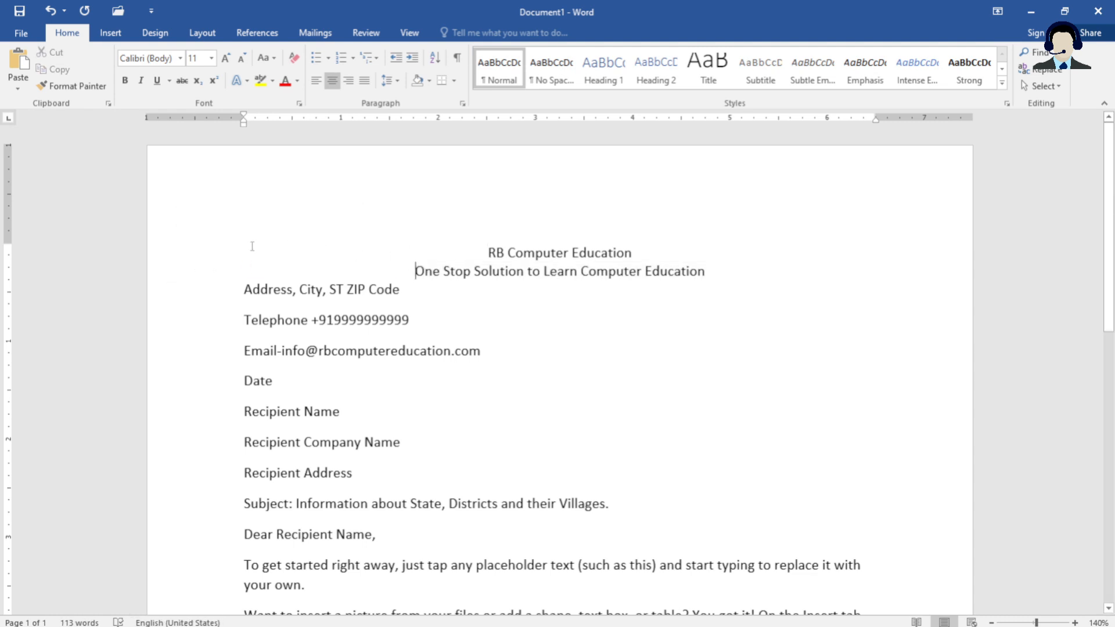
click(203, 250)
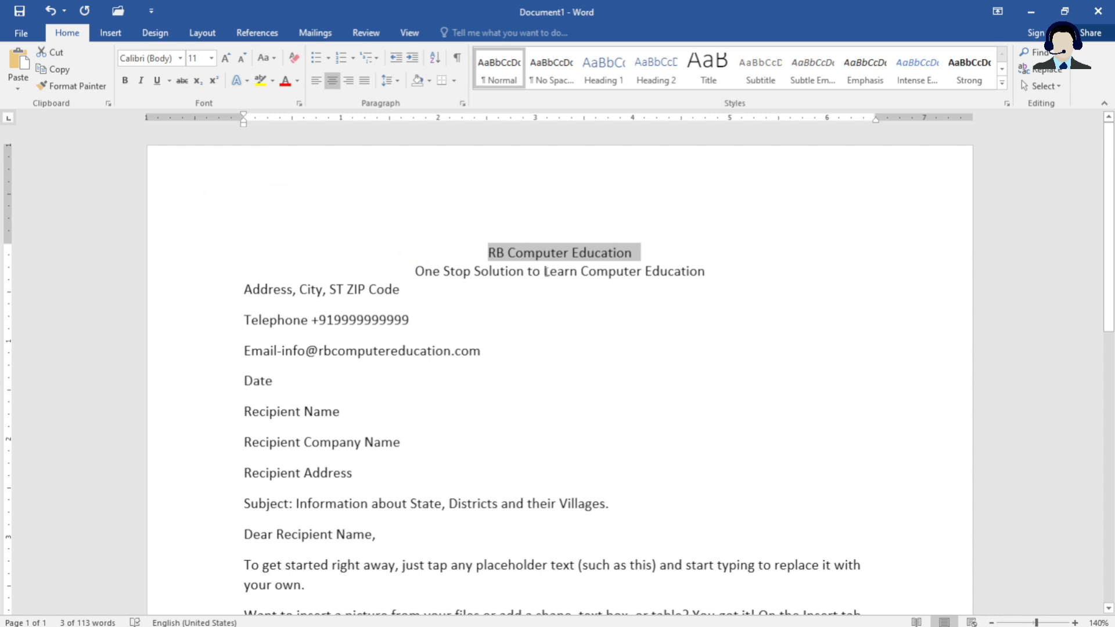
click(212, 58)
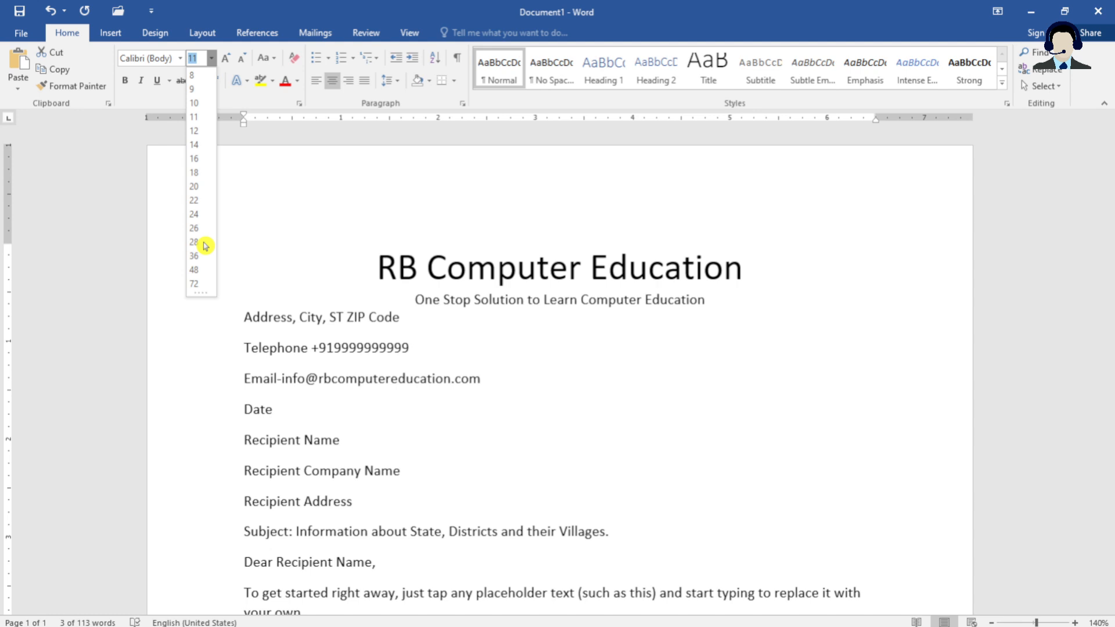
click(205, 246)
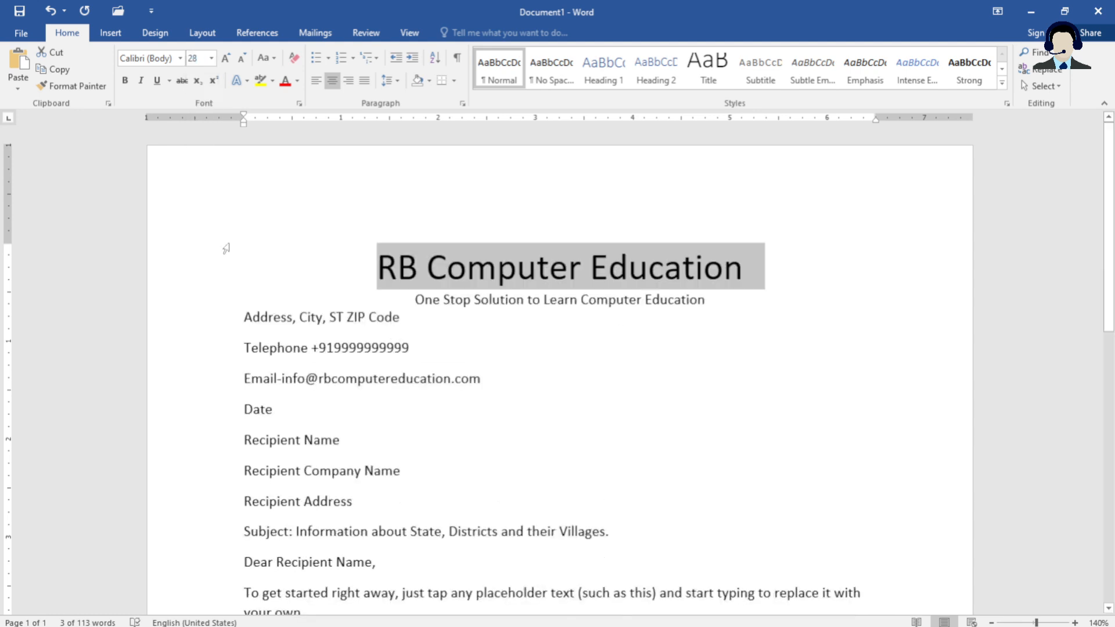
click(213, 59)
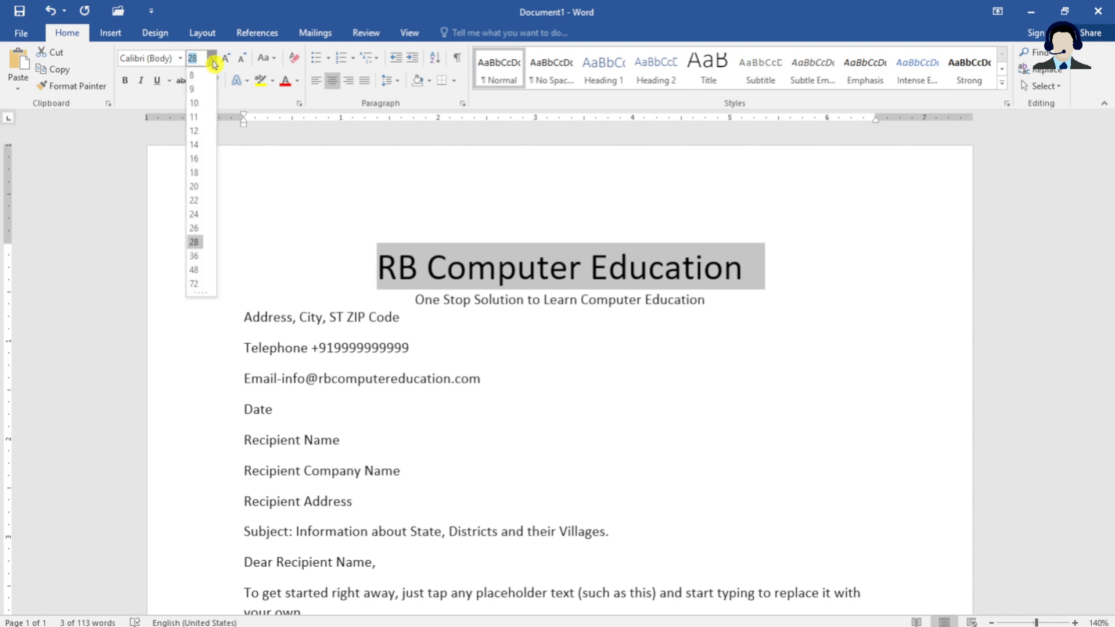
click(204, 243)
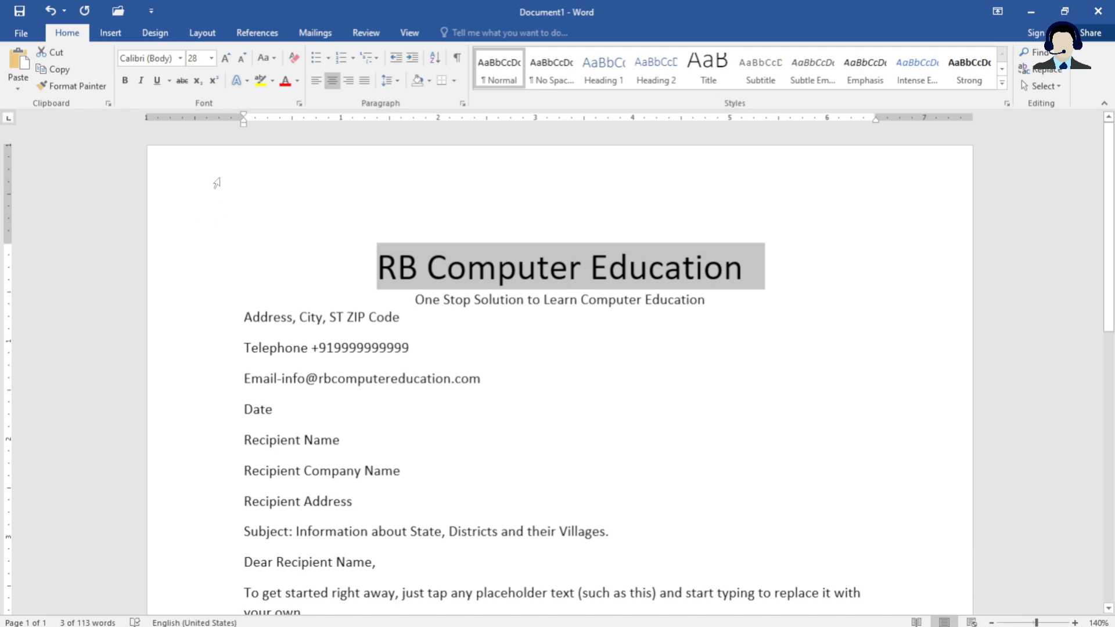
Format the "RB Computer Education" heading line in bold Bahnschrift with dark blue shading
click(182, 58)
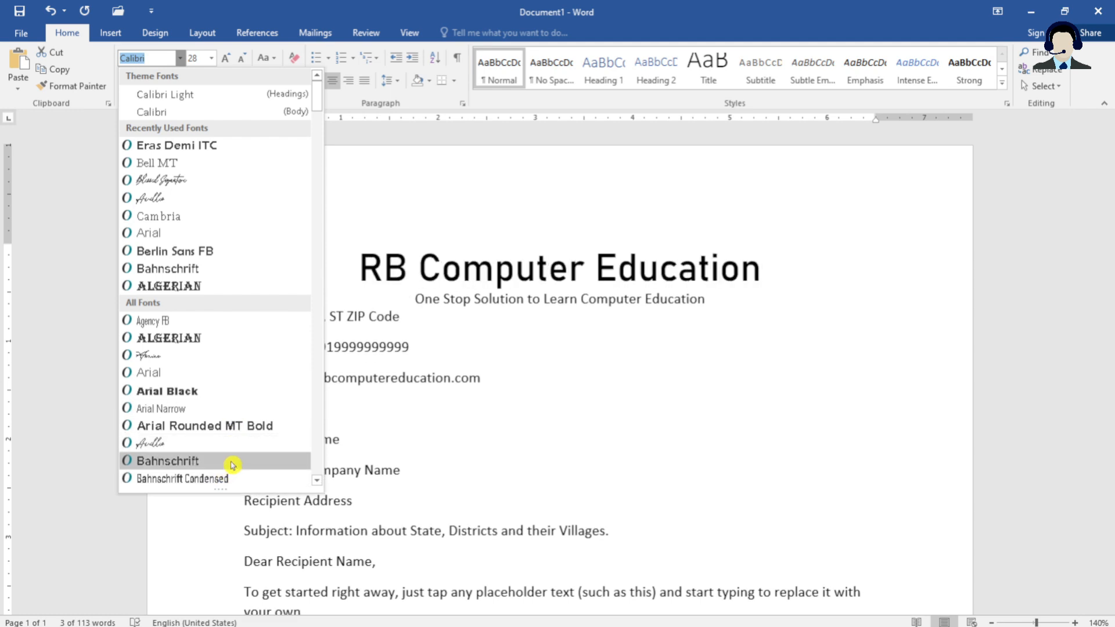
click(233, 464)
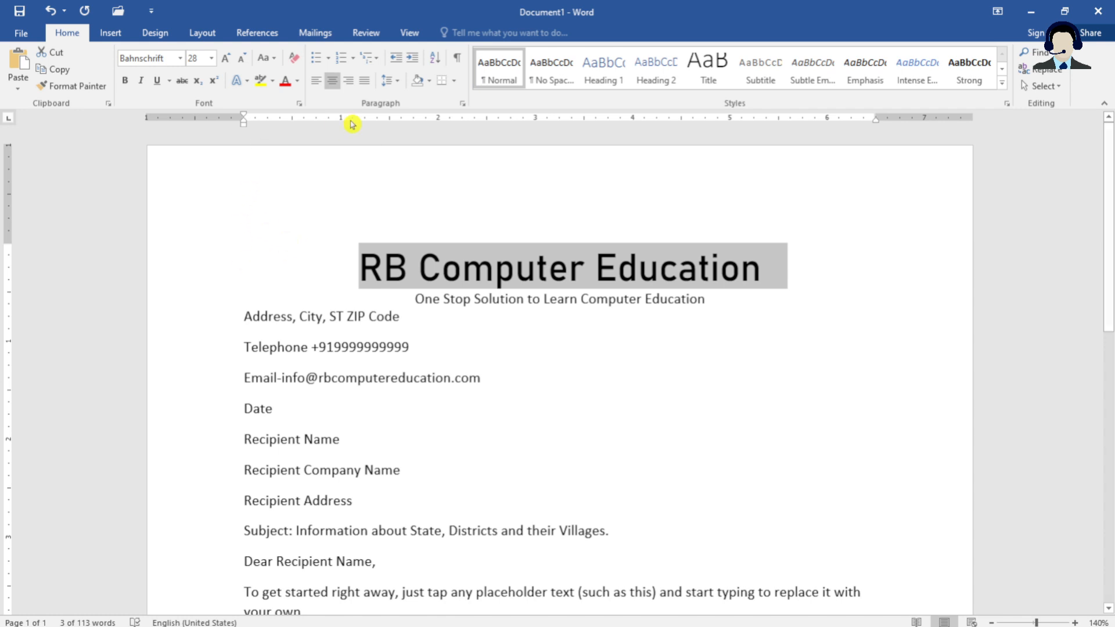
click(429, 80)
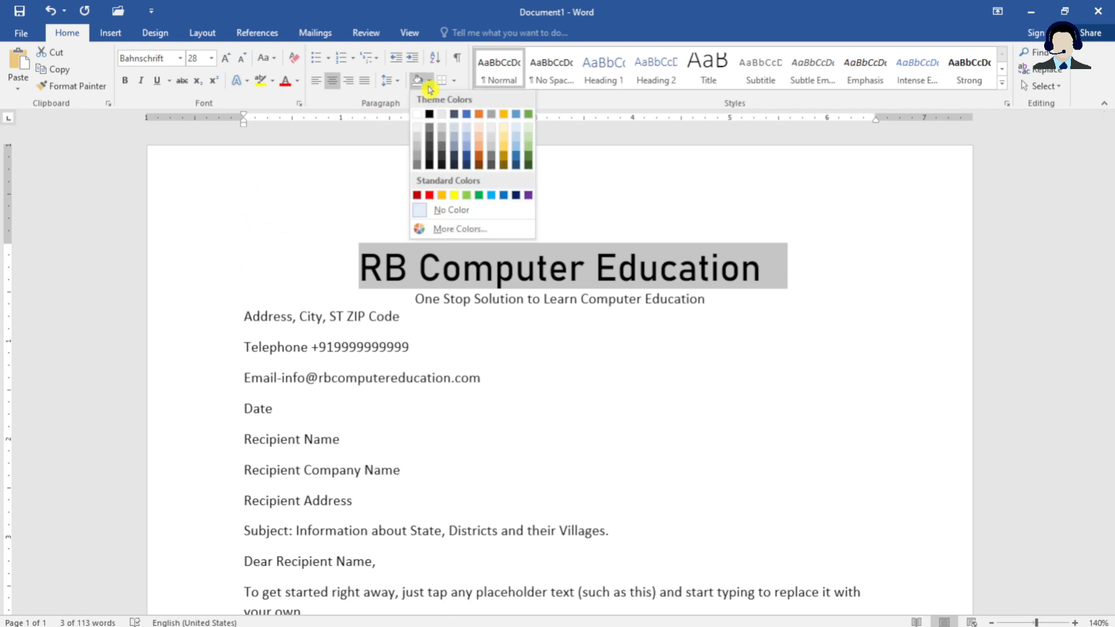
click(429, 85)
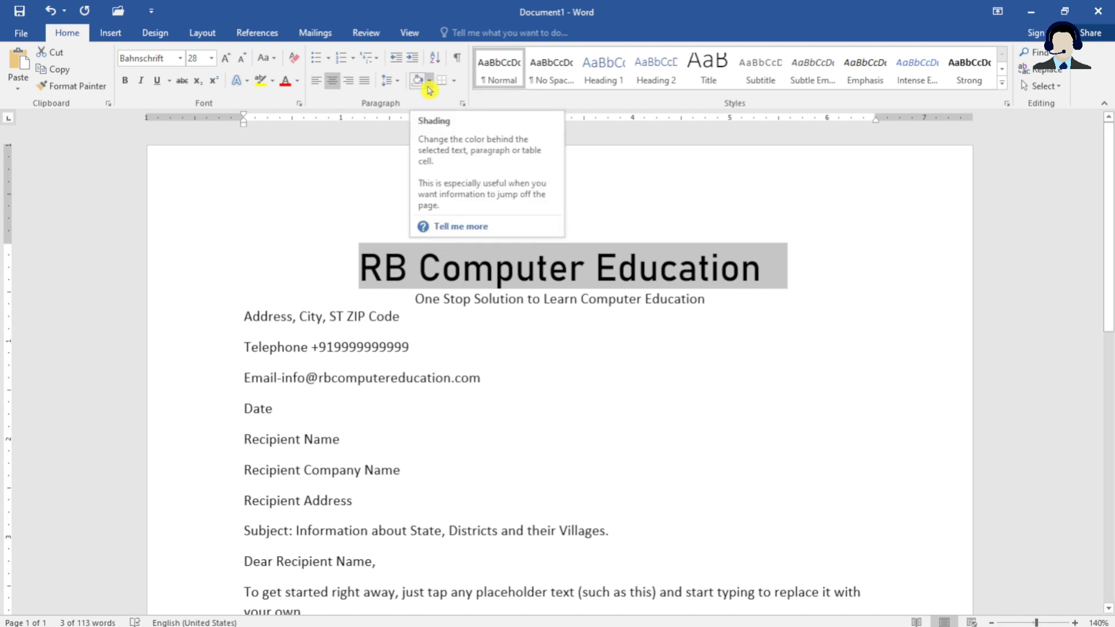
click(429, 82)
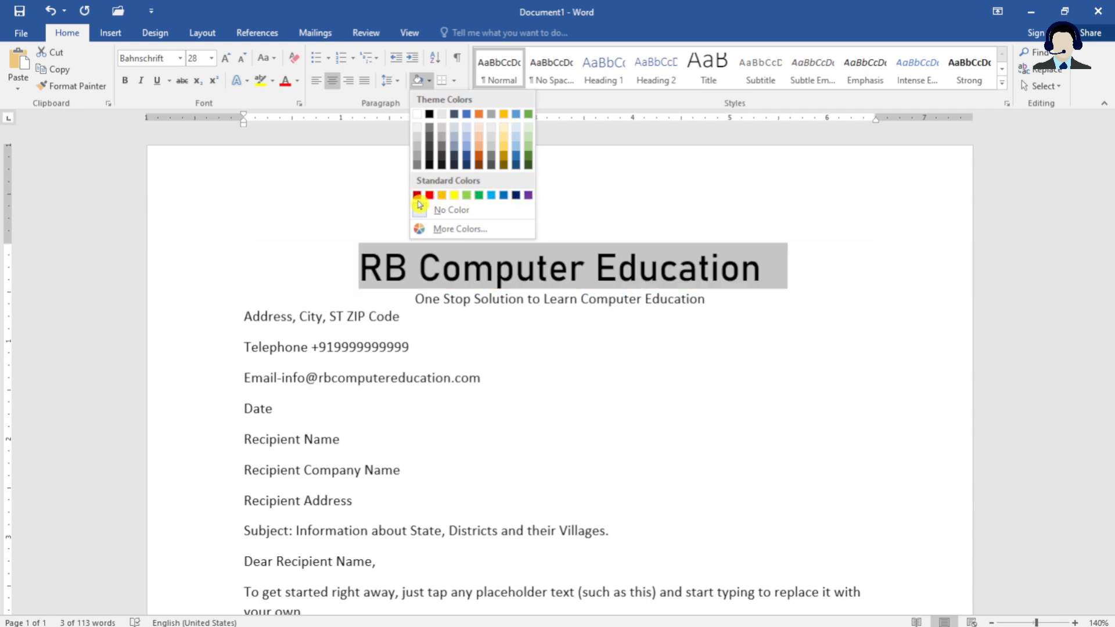
click(516, 199)
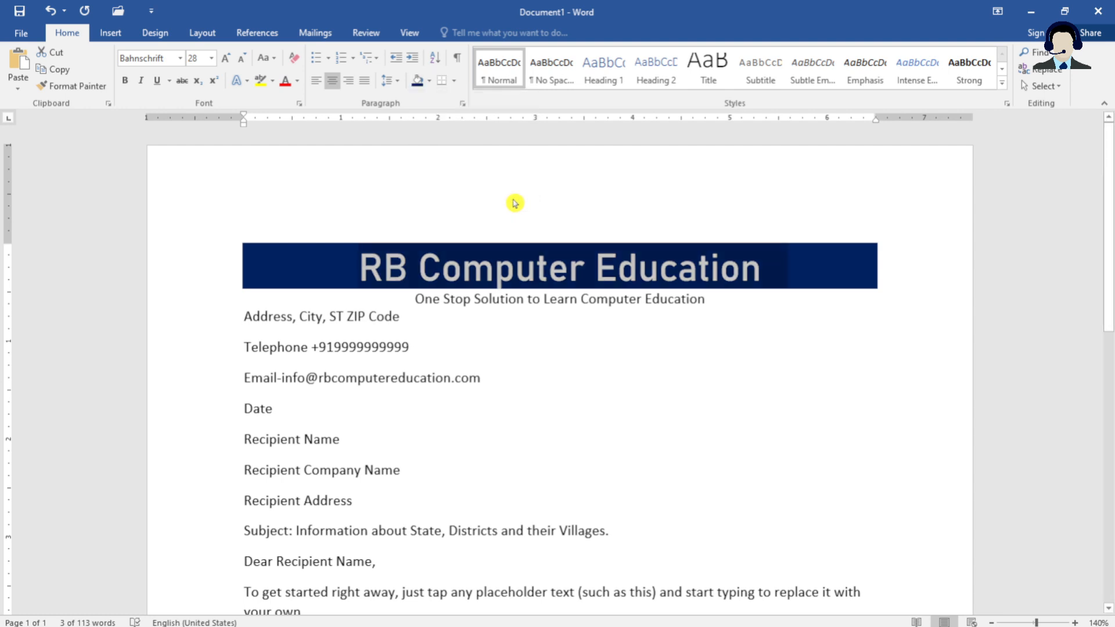
click(125, 85)
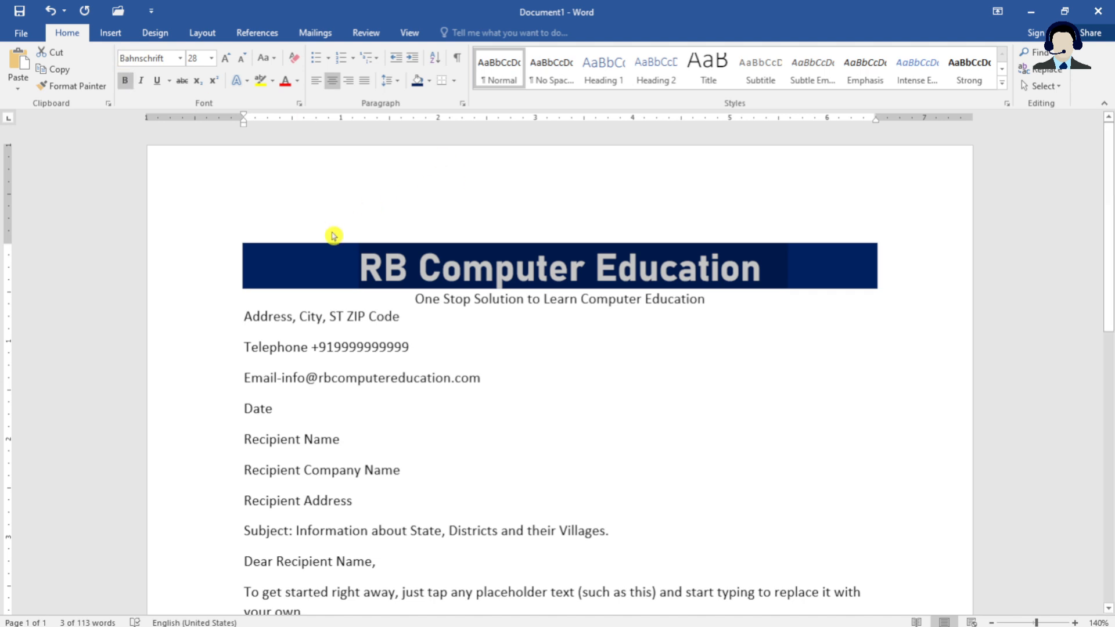
Apply a light blue theme color as shading to the "One Stop Solution to Learn Computer Education" line and italicize its text
click(208, 307)
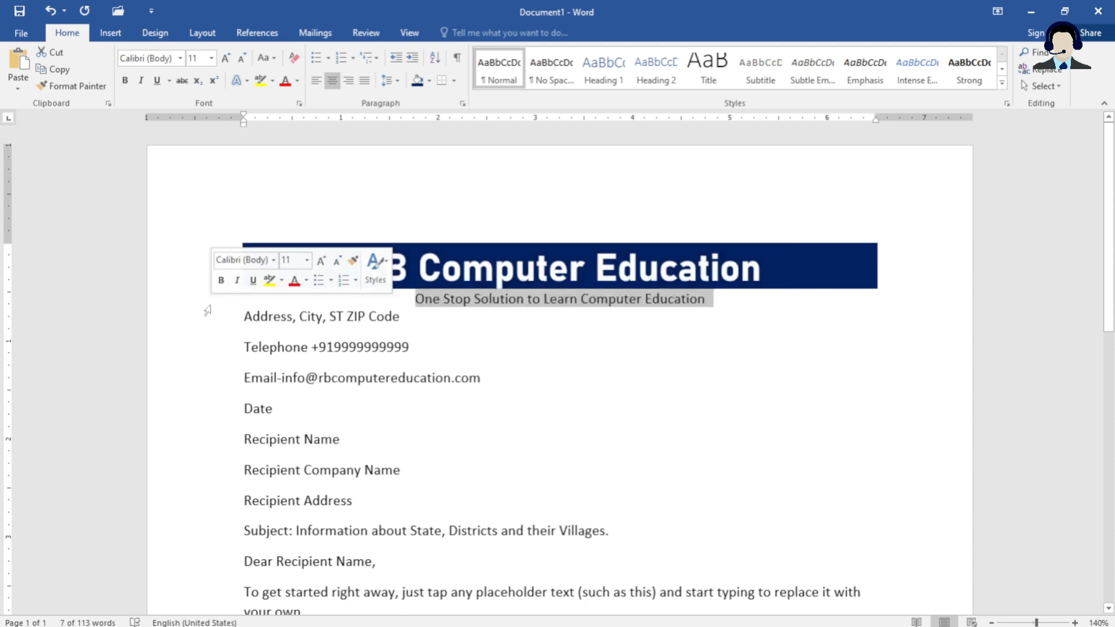
click(429, 80)
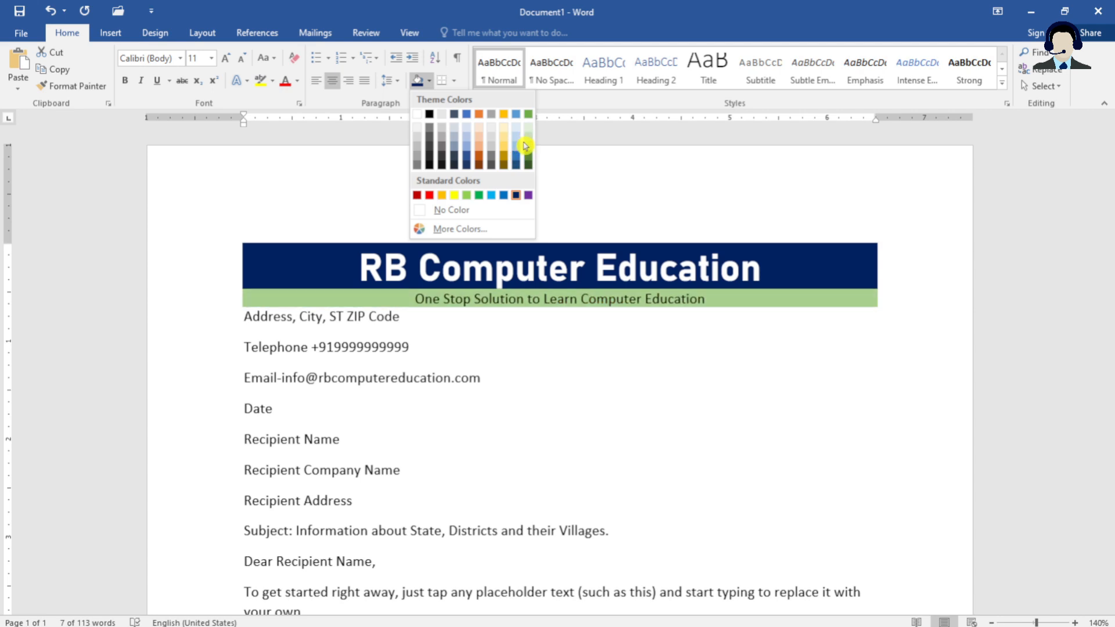
click(518, 145)
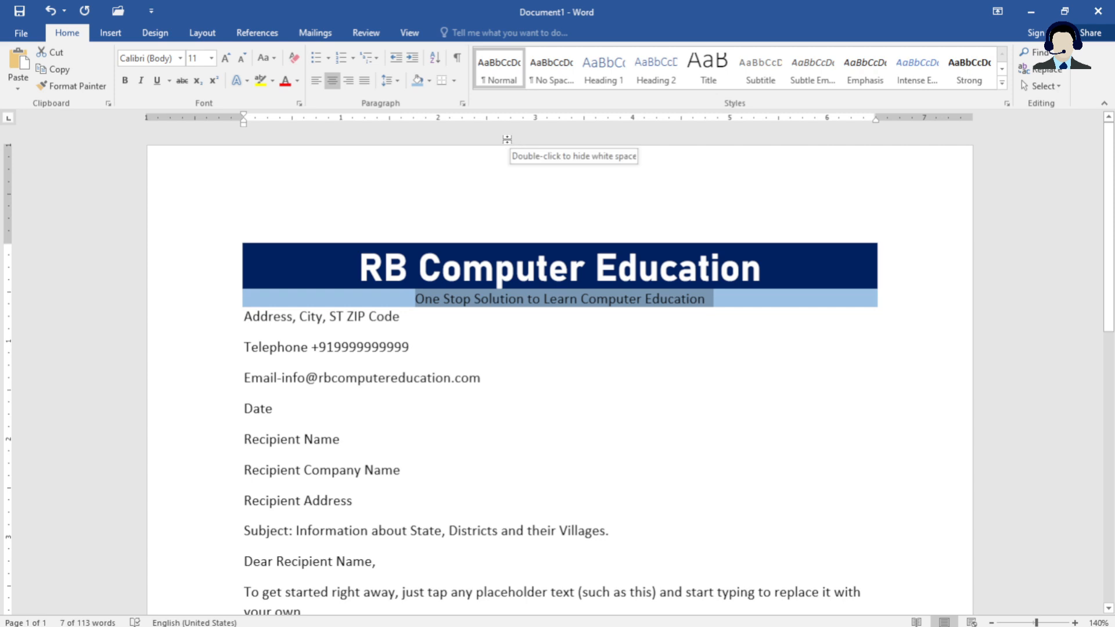
click(141, 80)
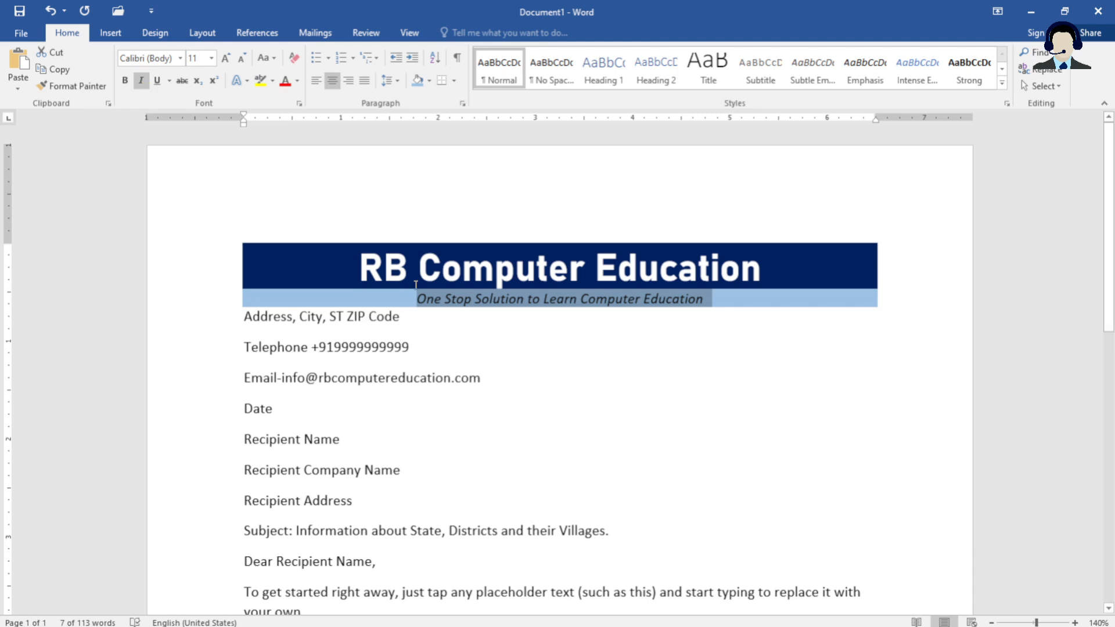
click(457, 327)
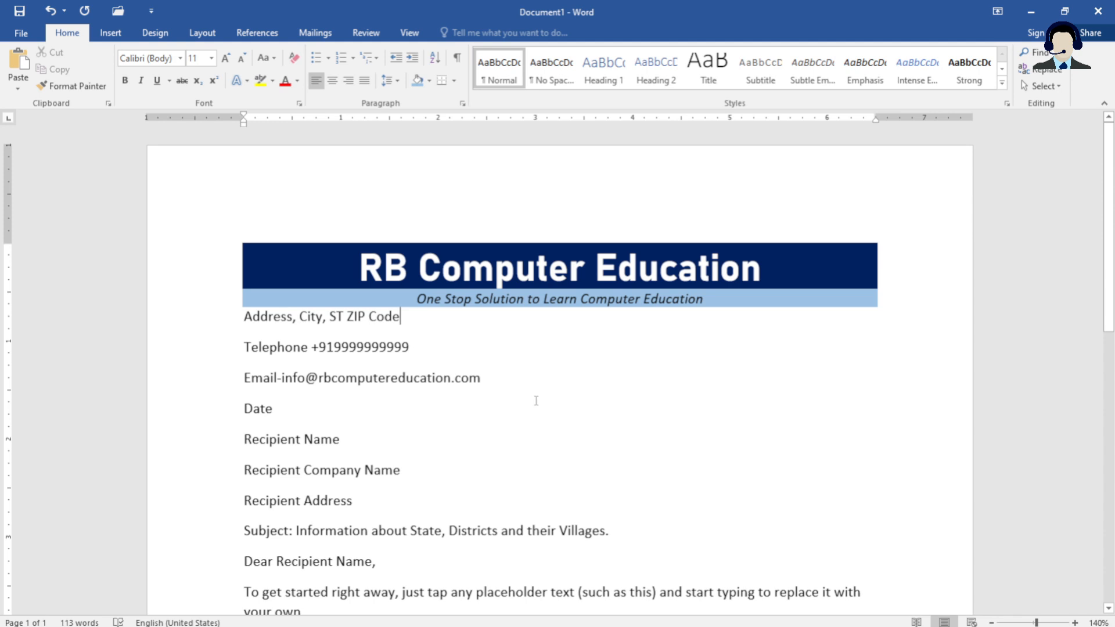
Right-align the three contact lines below the tagline: address, telephone and email
drag(217, 323, 216, 399)
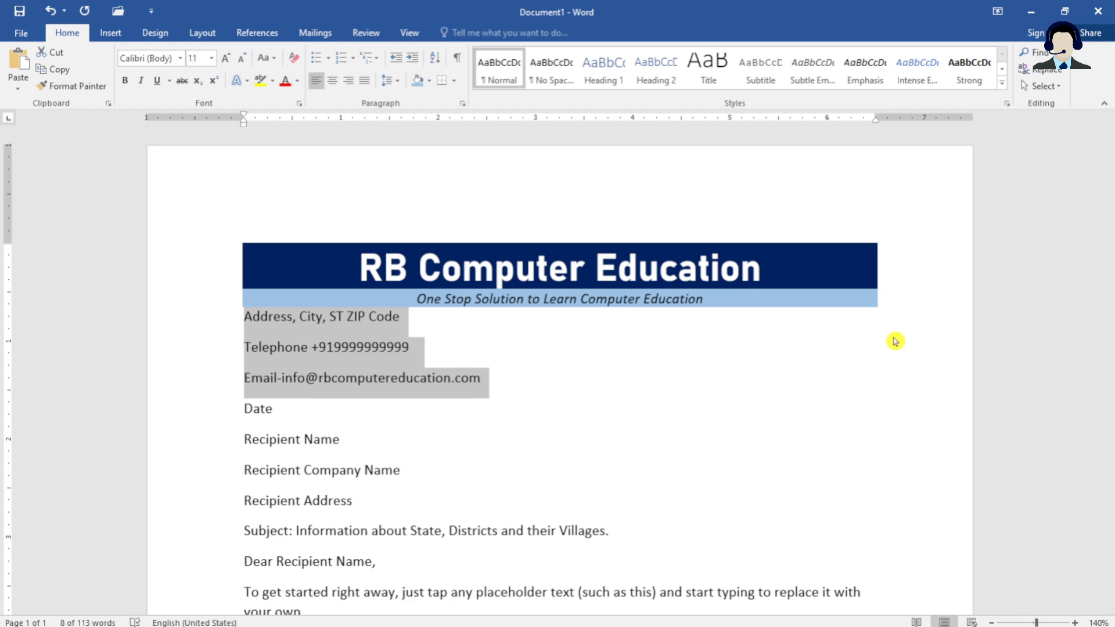
click(495, 408)
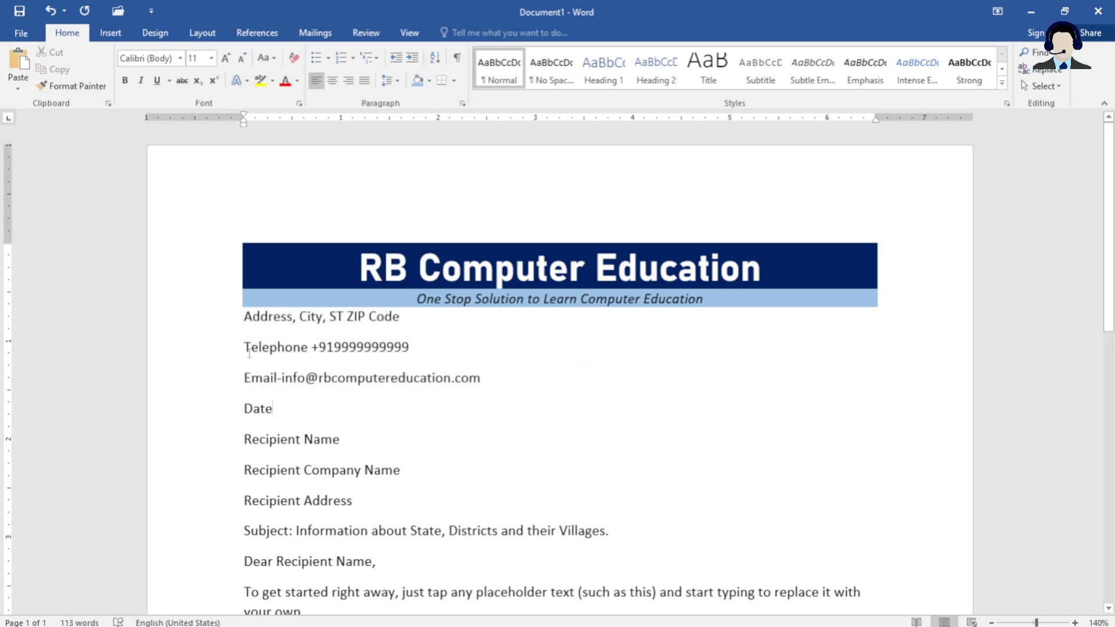
drag(218, 331, 213, 392)
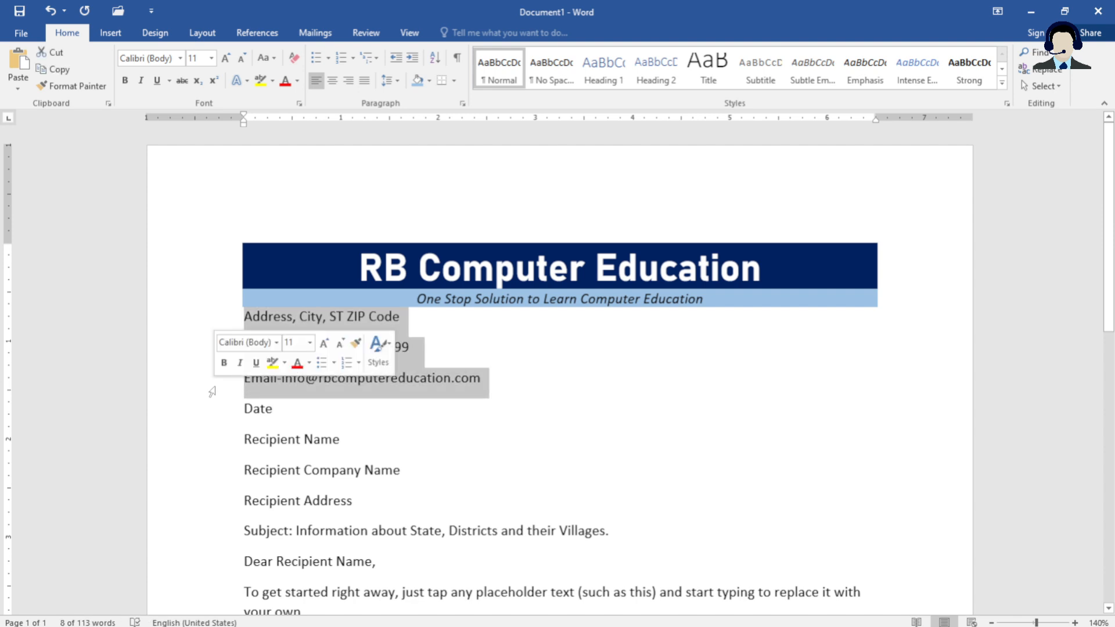
click(350, 82)
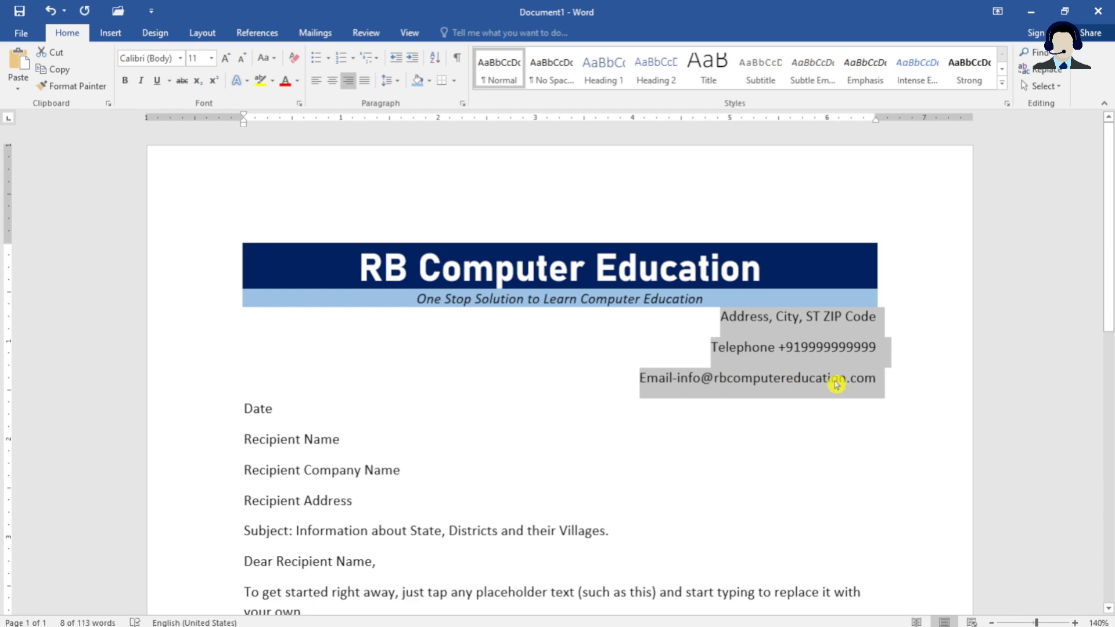
Set the right-aligned address, telephone and email lines to 0 pt spacing after and single line spacing
right_click(819, 338)
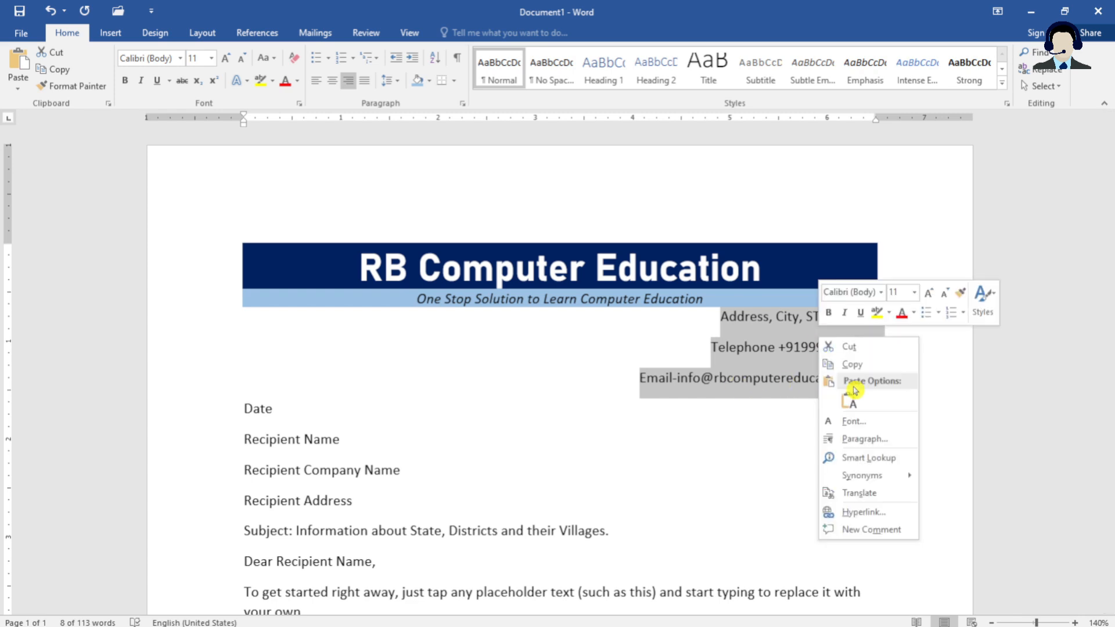
click(871, 439)
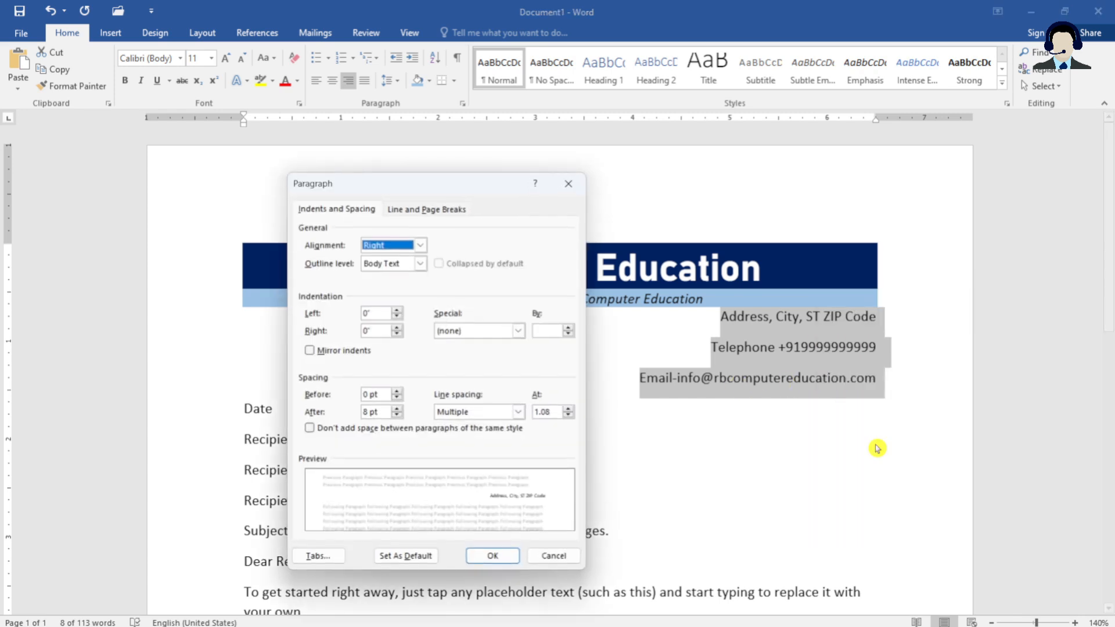
click(398, 415)
click(460, 417)
click(464, 425)
click(500, 556)
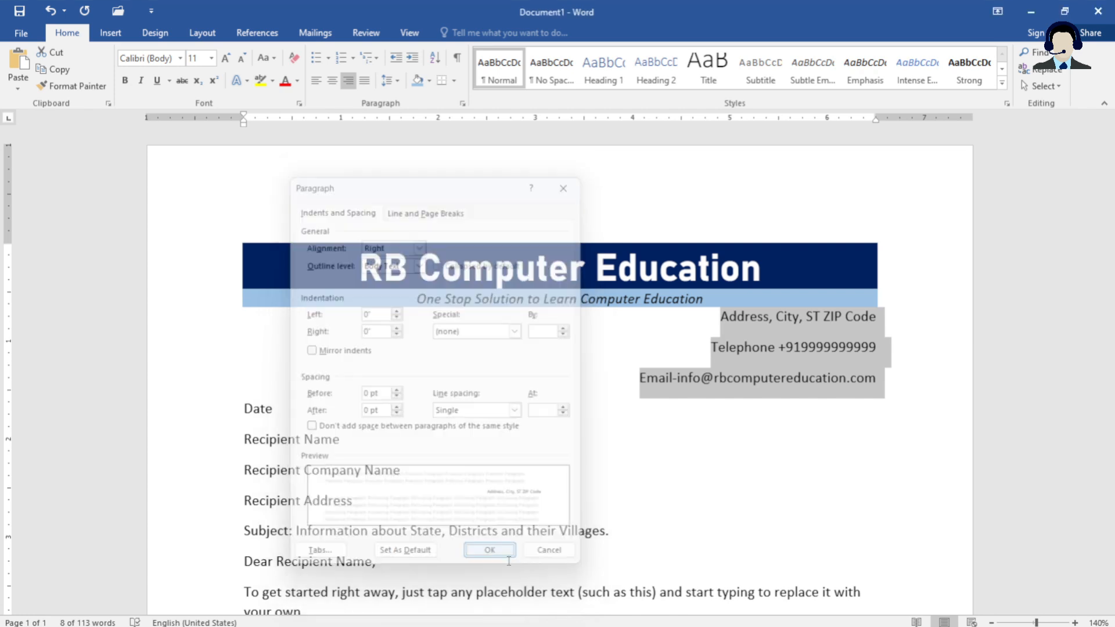
click(749, 422)
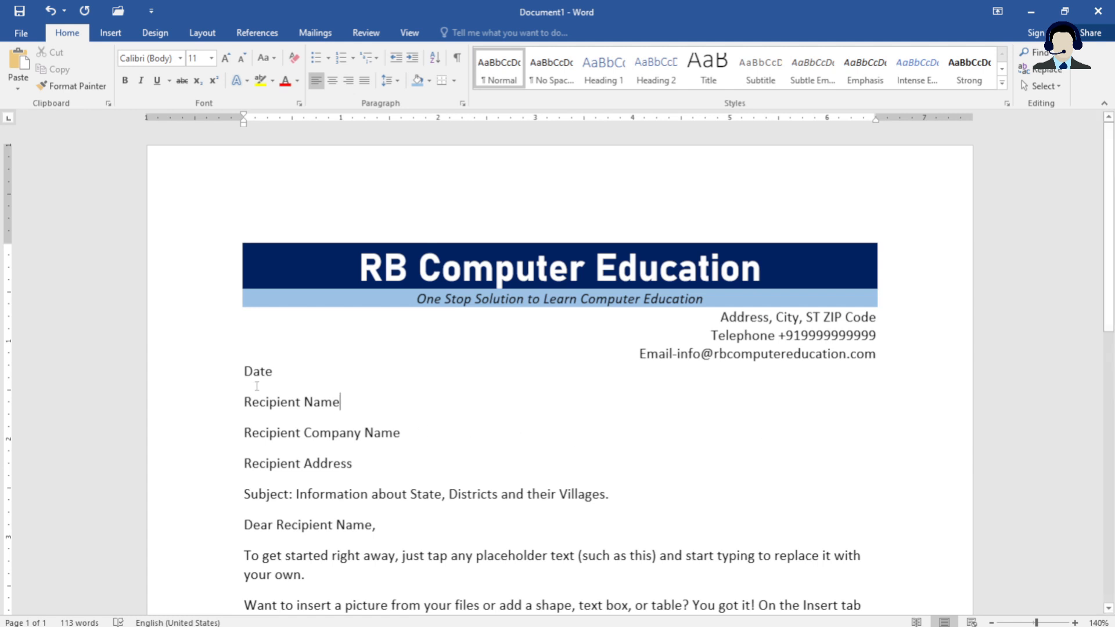
Insert a blank line above the date line and complete it as "Date : August 6th, 2024"
click(245, 372)
key(Return)
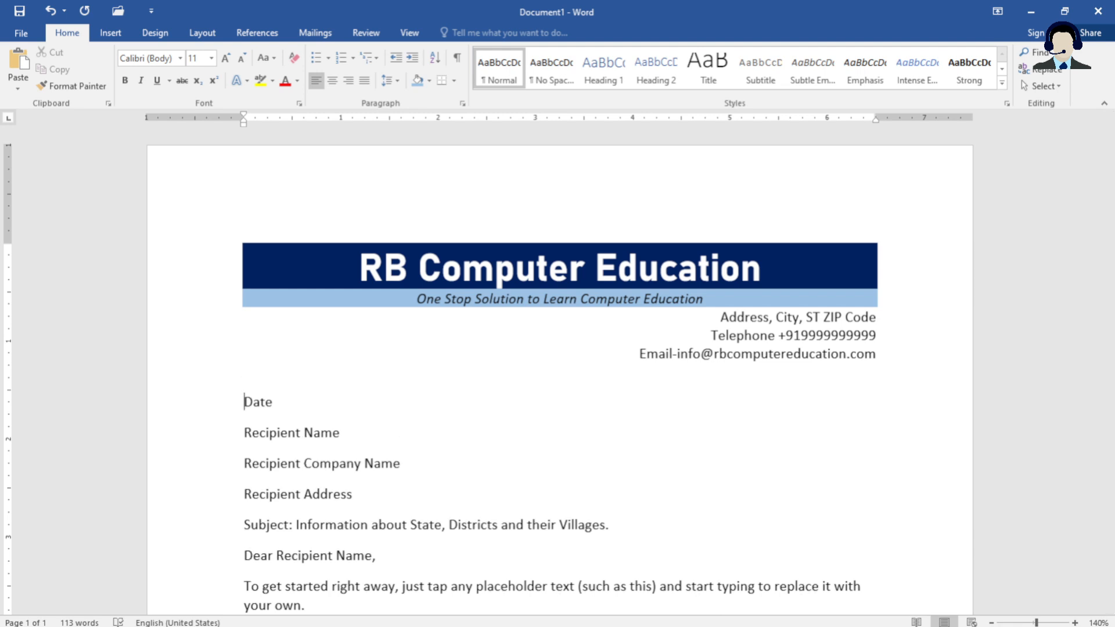
key(Right)
key(Right)
key(Right)
key(Right)
text(:)
text(August 6)
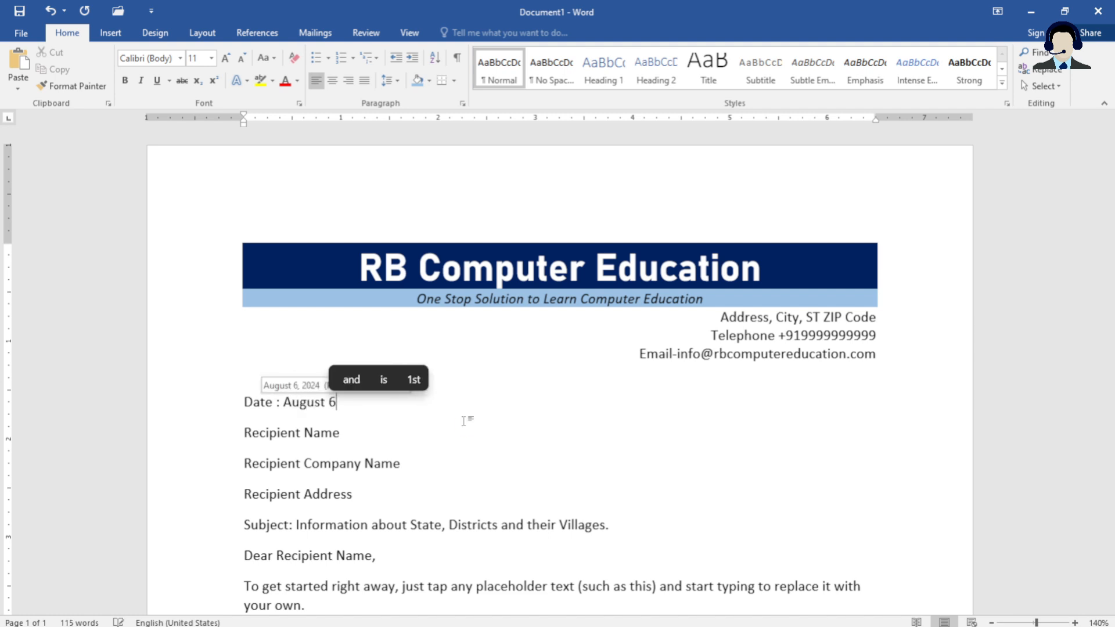
text(th, 2024)
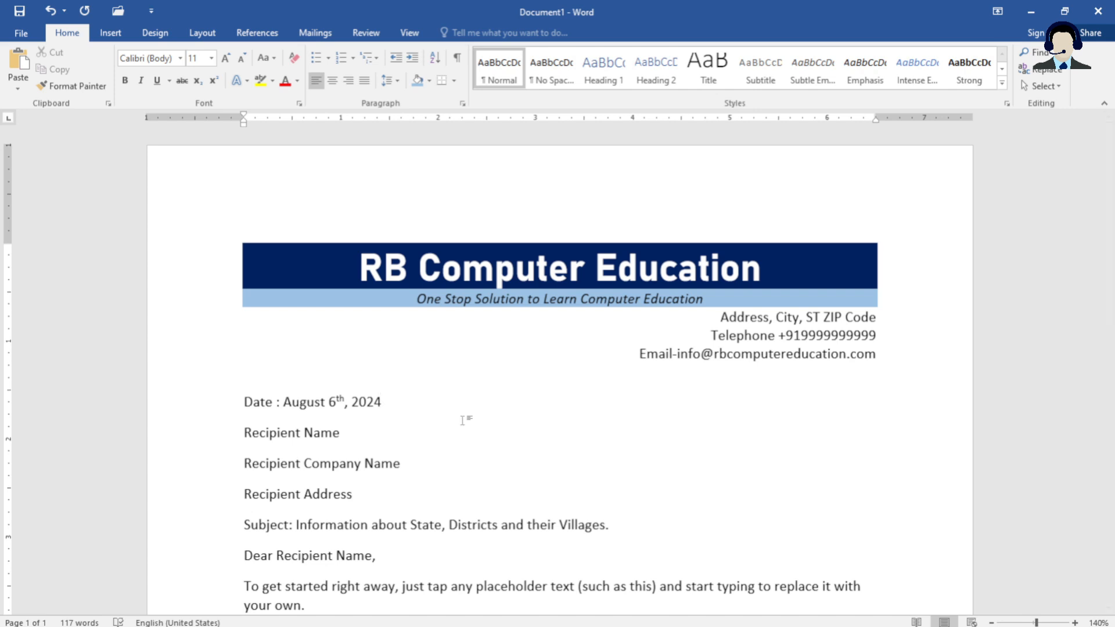
Set the recipient name, company name and address lines to 0 pt spacing after and single line spacing
scroll(413, 430, down, 1)
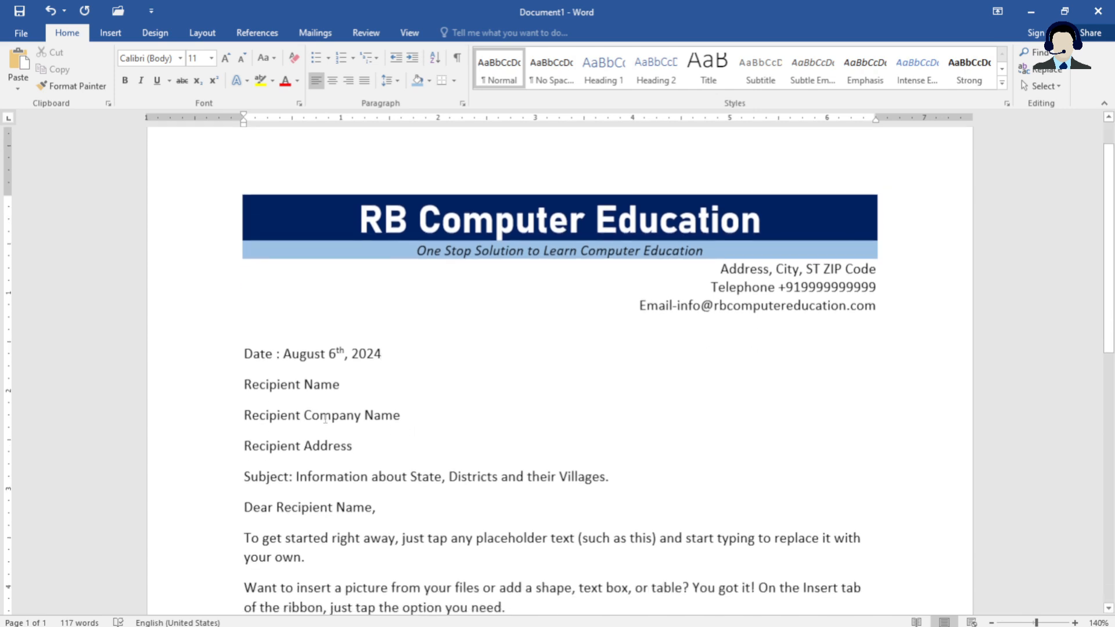
click(209, 396)
key(Down)
drag(225, 397, 224, 444)
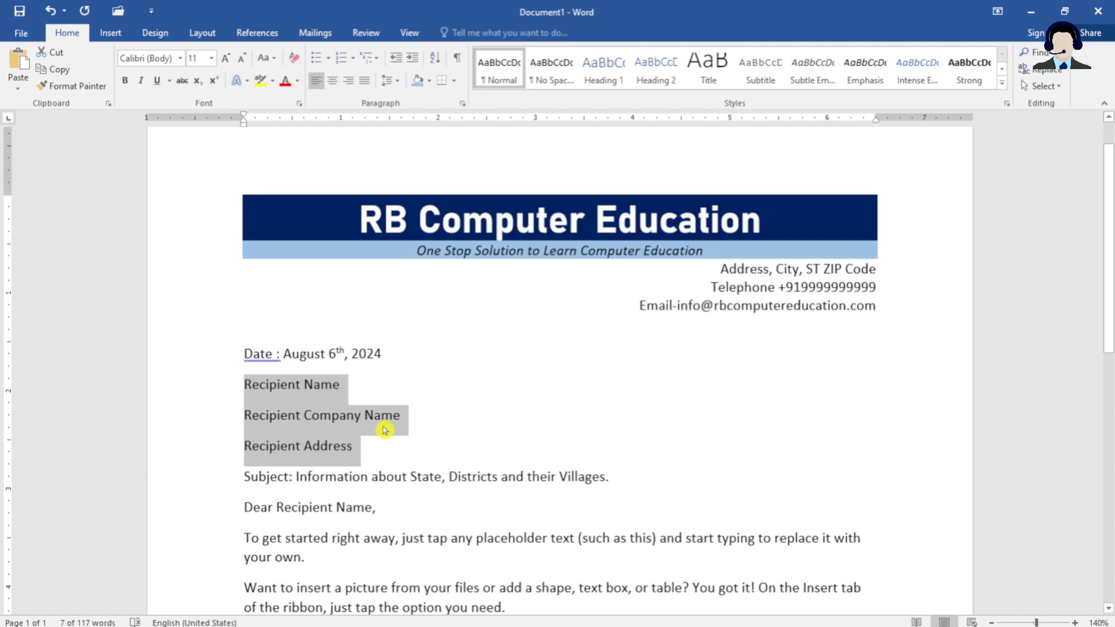
right_click(307, 432)
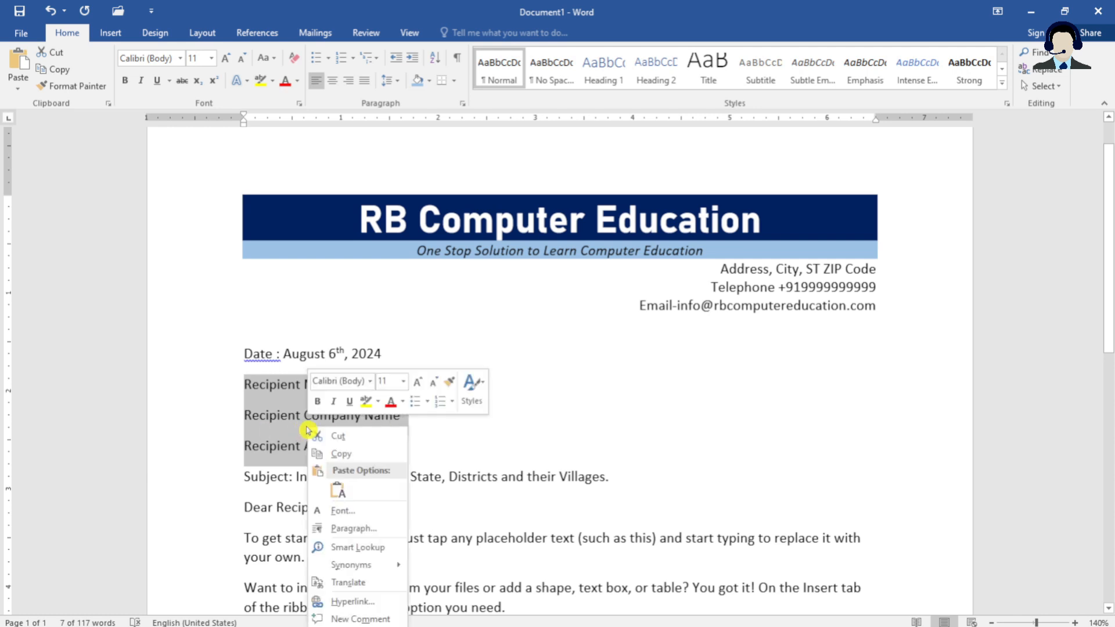
click(372, 528)
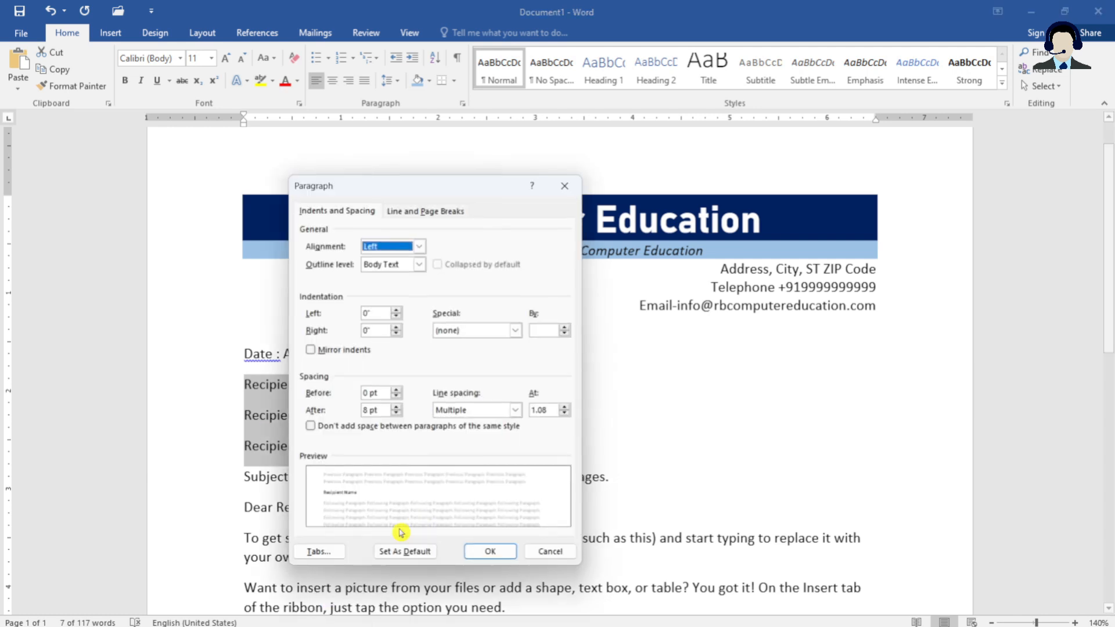
click(398, 415)
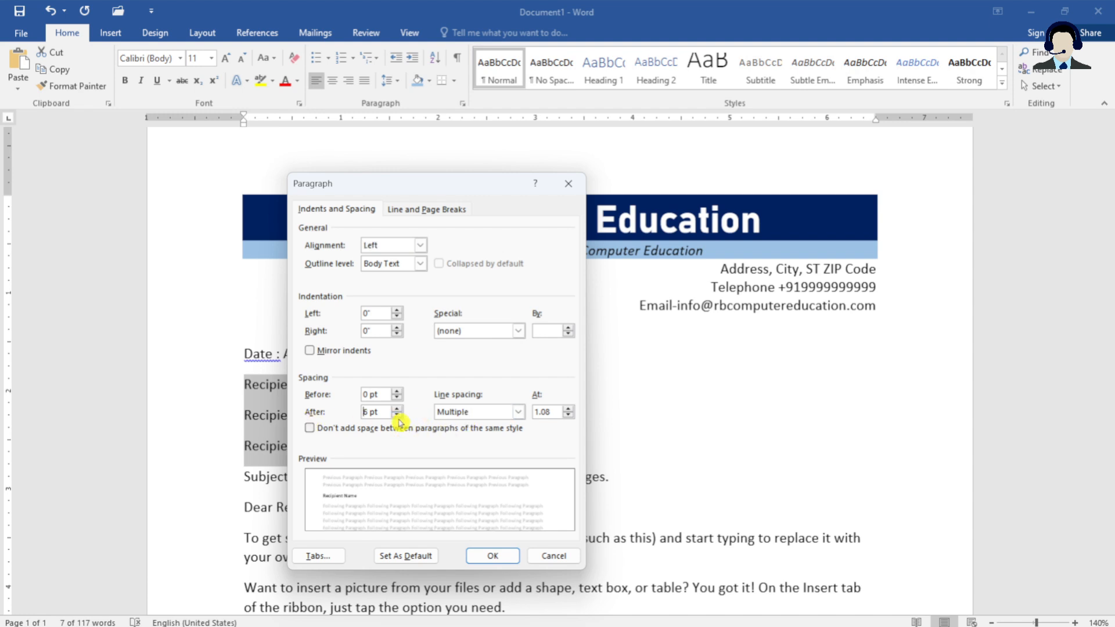
click(398, 415)
click(448, 419)
click(462, 425)
click(494, 556)
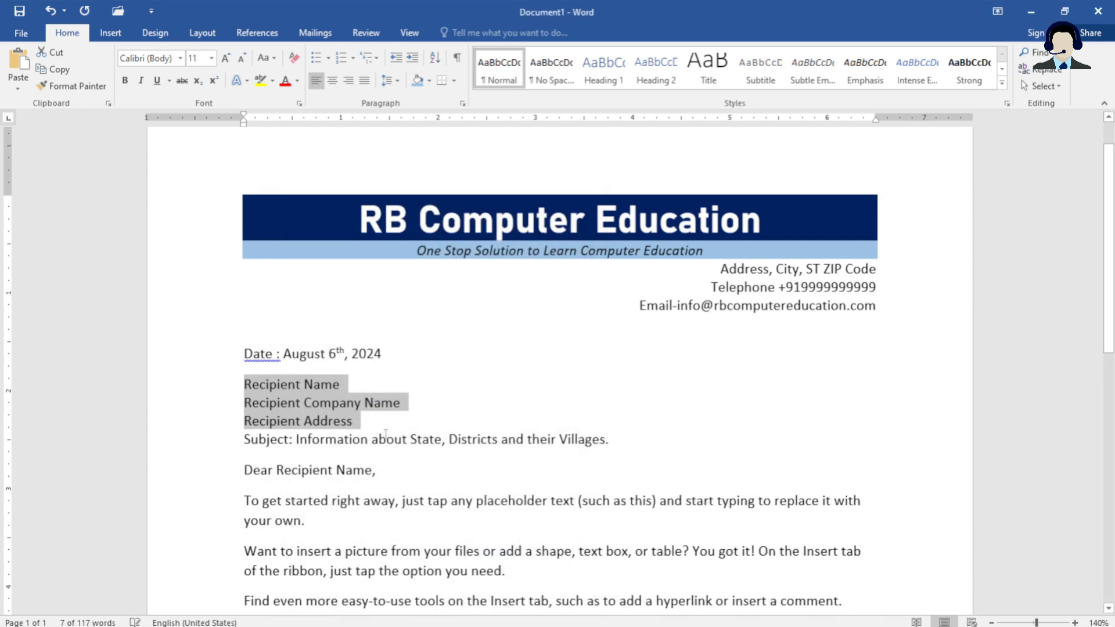
Insert a blank line after the "Recipient Address" line and make the whole subject line bold
click(367, 423)
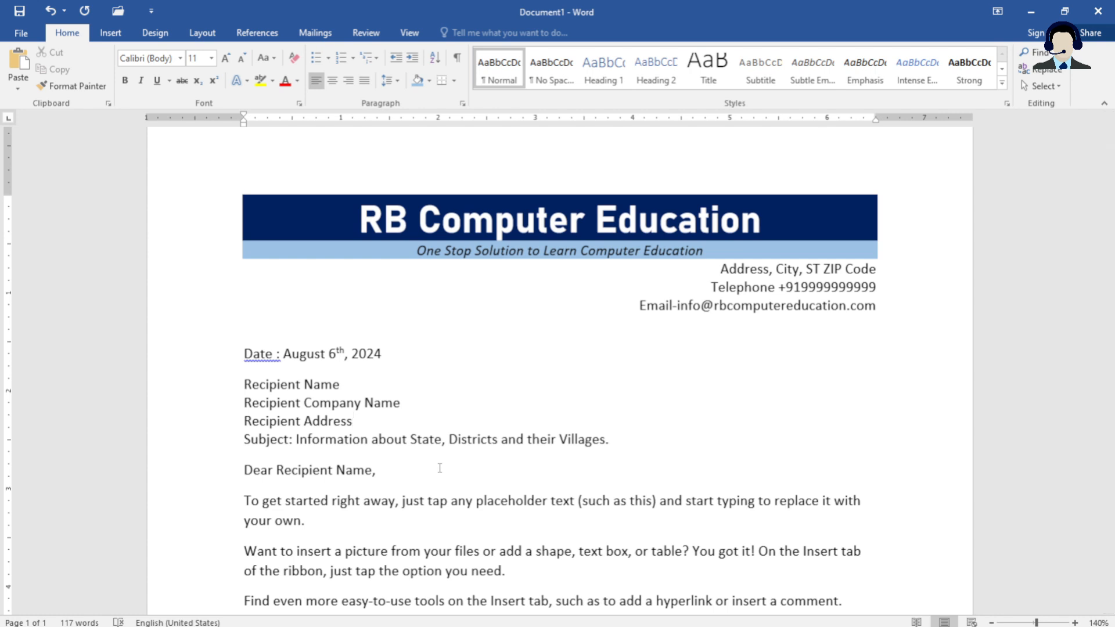
key(Return)
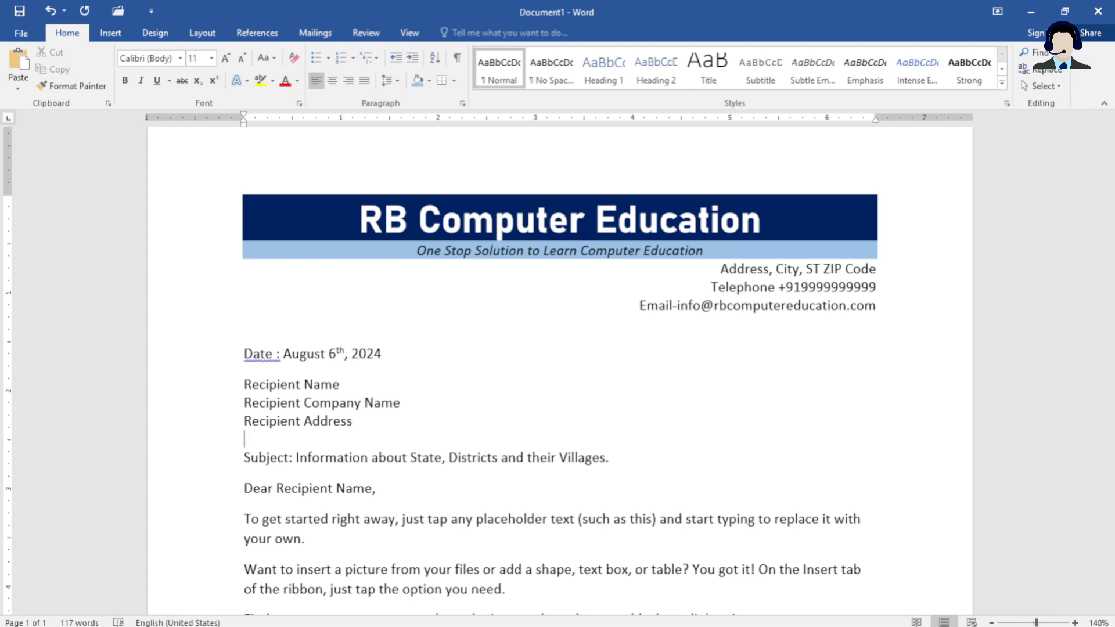
click(199, 473)
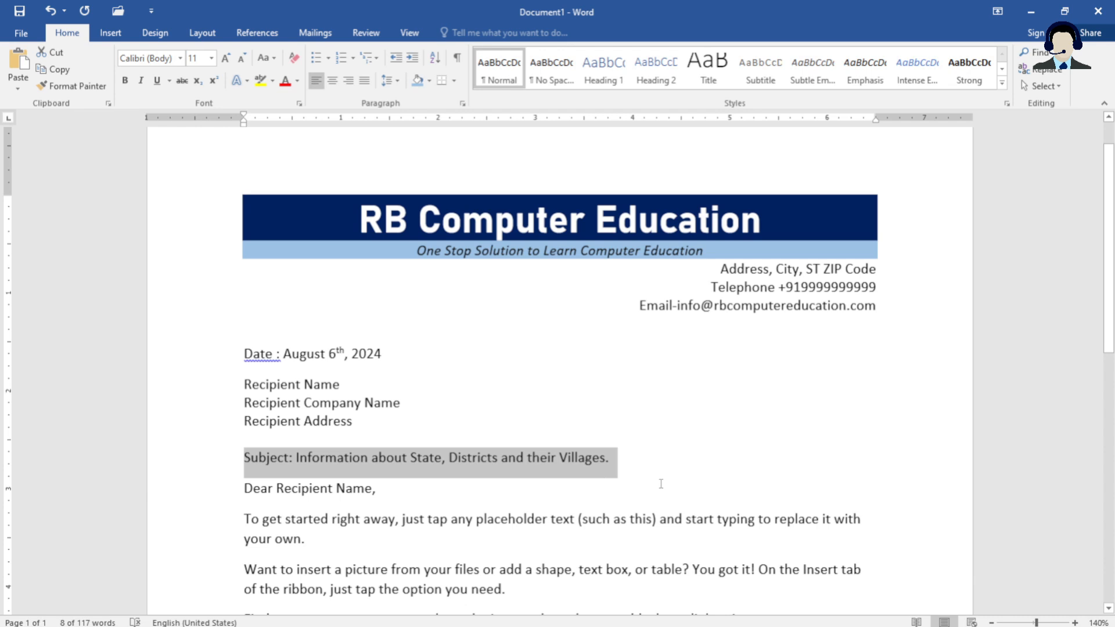
click(320, 441)
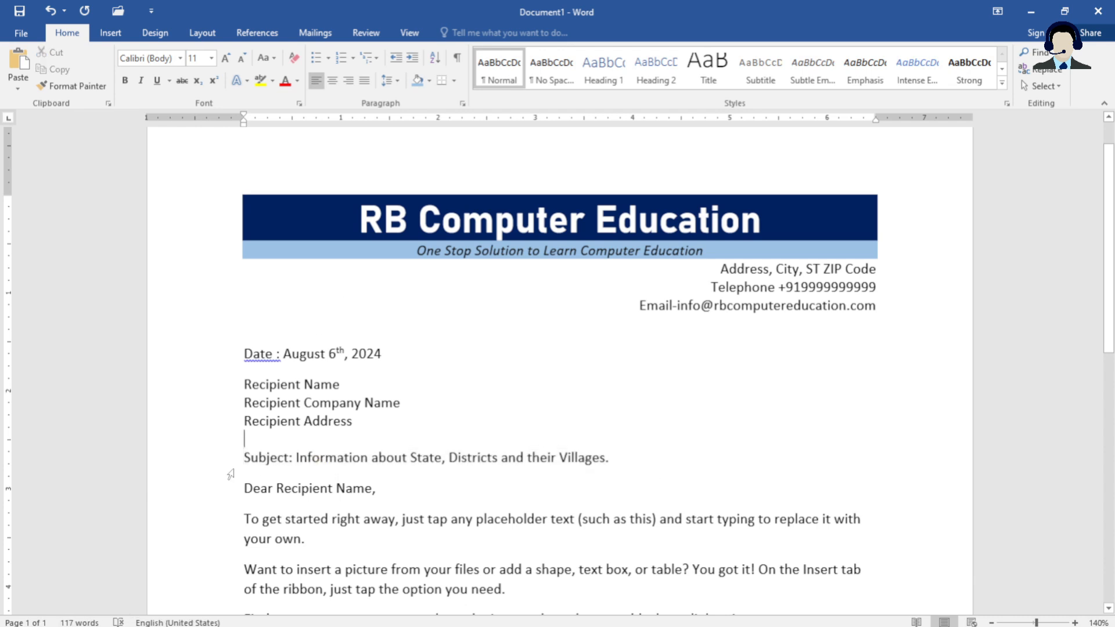
click(198, 467)
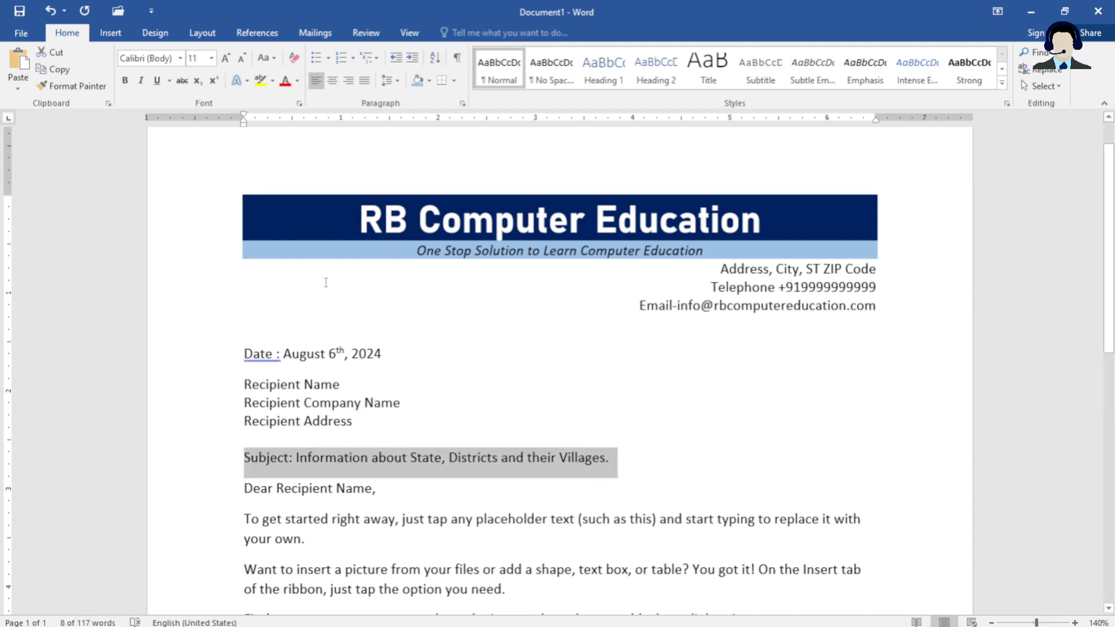
click(125, 84)
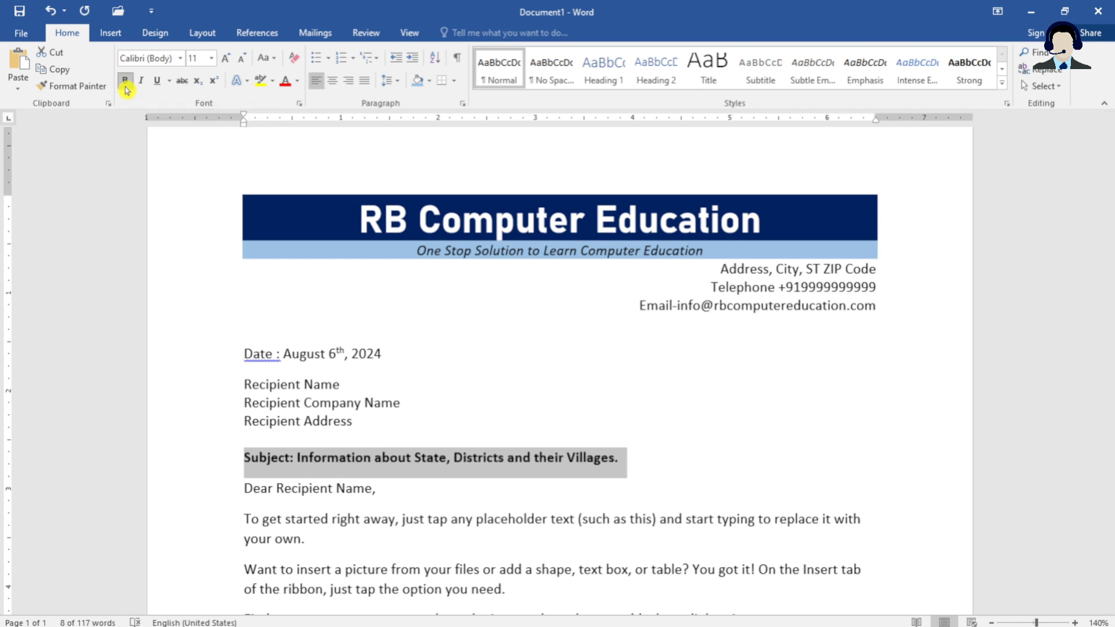
Underline the subject line, leaving the colon and space after "Subject" without underline
click(158, 84)
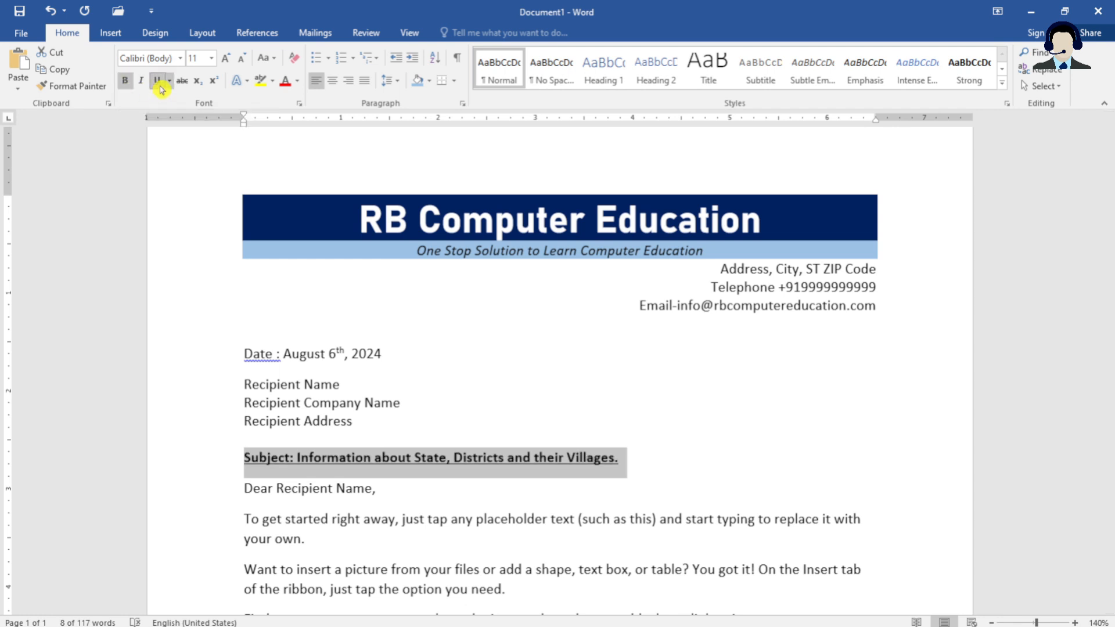
click(505, 488)
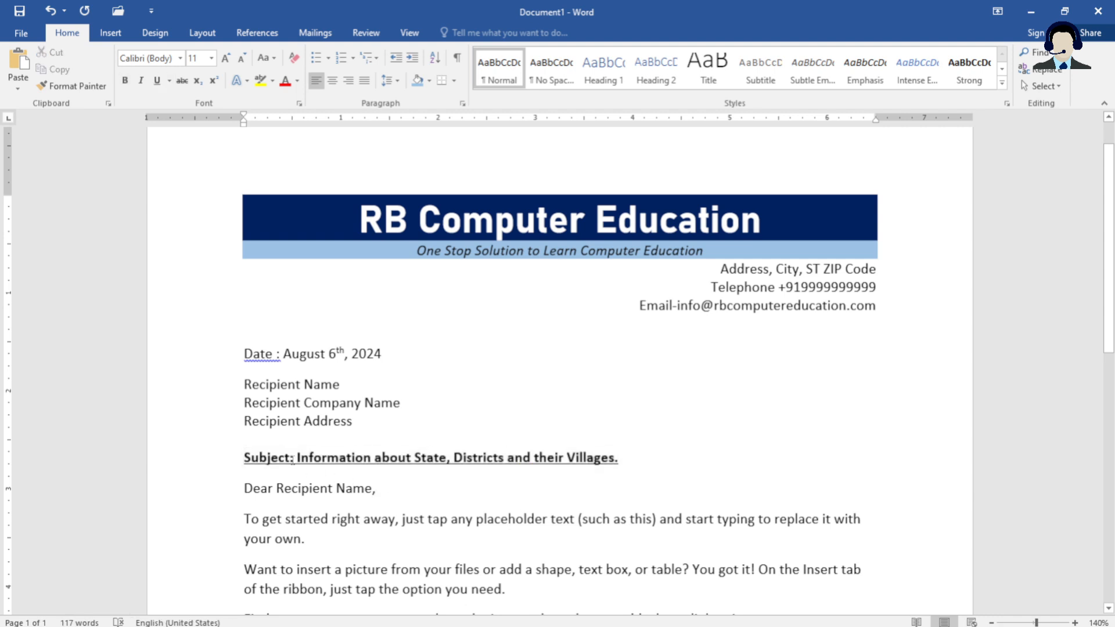
drag(289, 459, 299, 457)
click(161, 86)
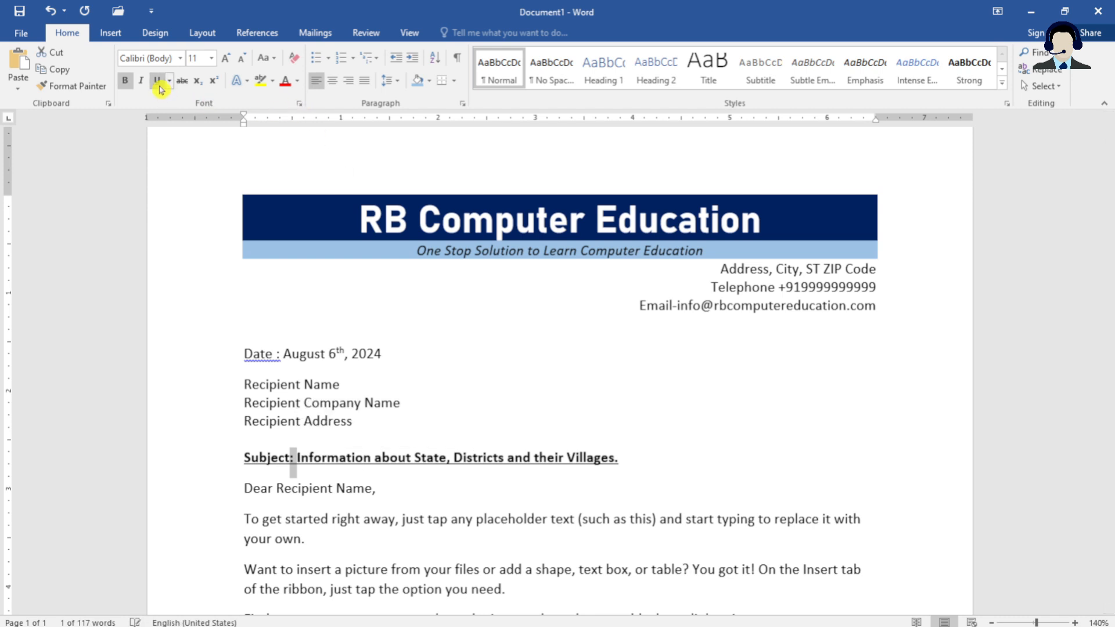
click(335, 499)
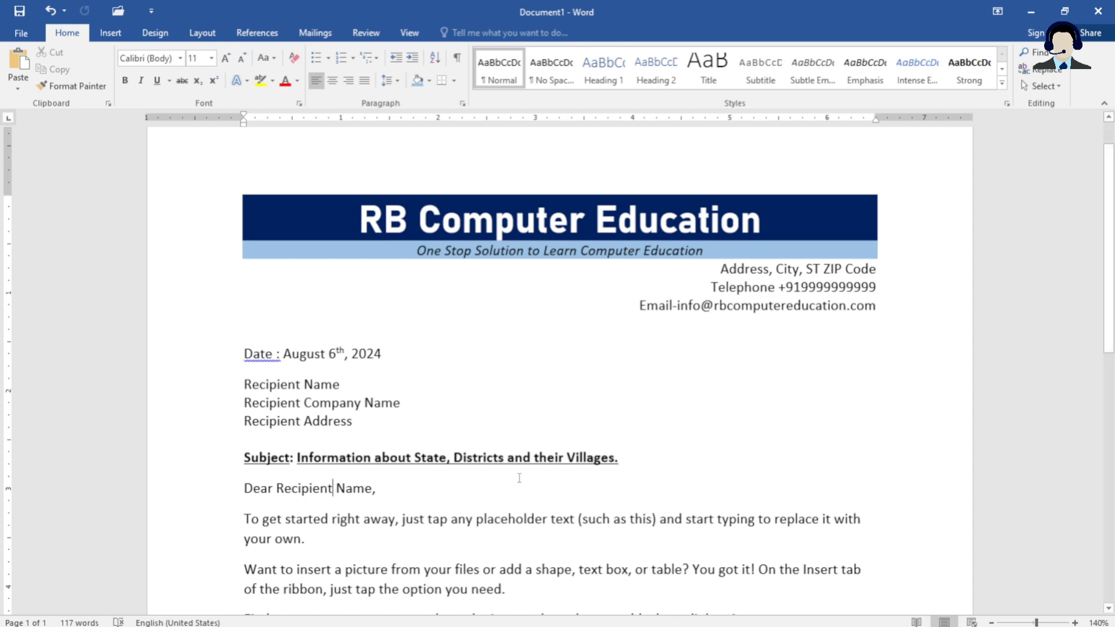
Replace "Recipient Name" in the salutation with "Sir/Madam", keeping the comma
drag(276, 488, 371, 489)
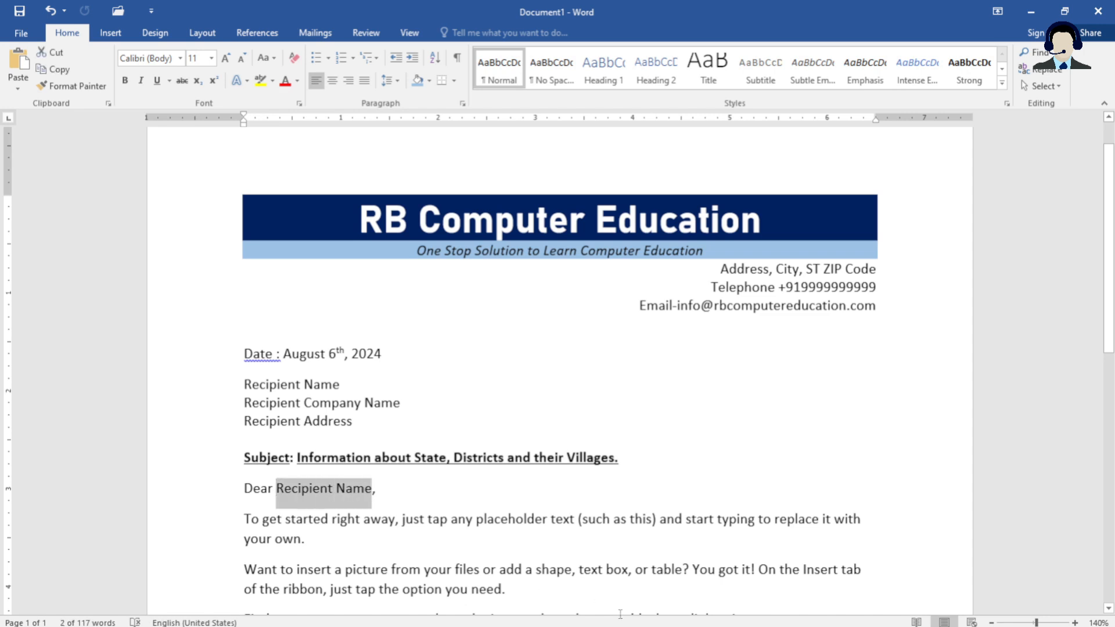
text(Sir/M)
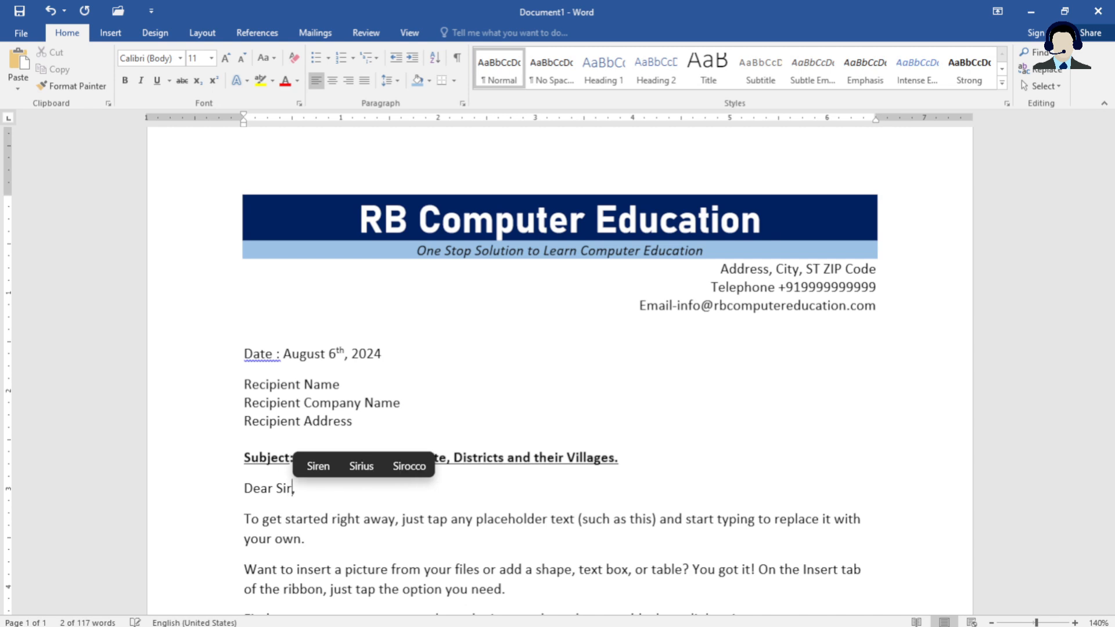
text(a)
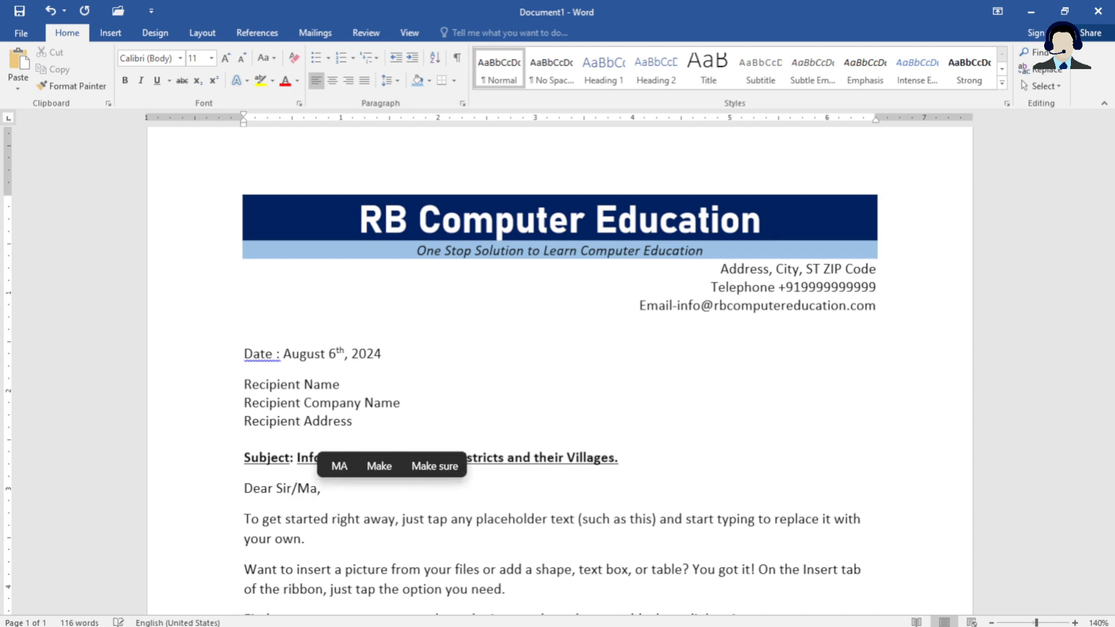
text(dam)
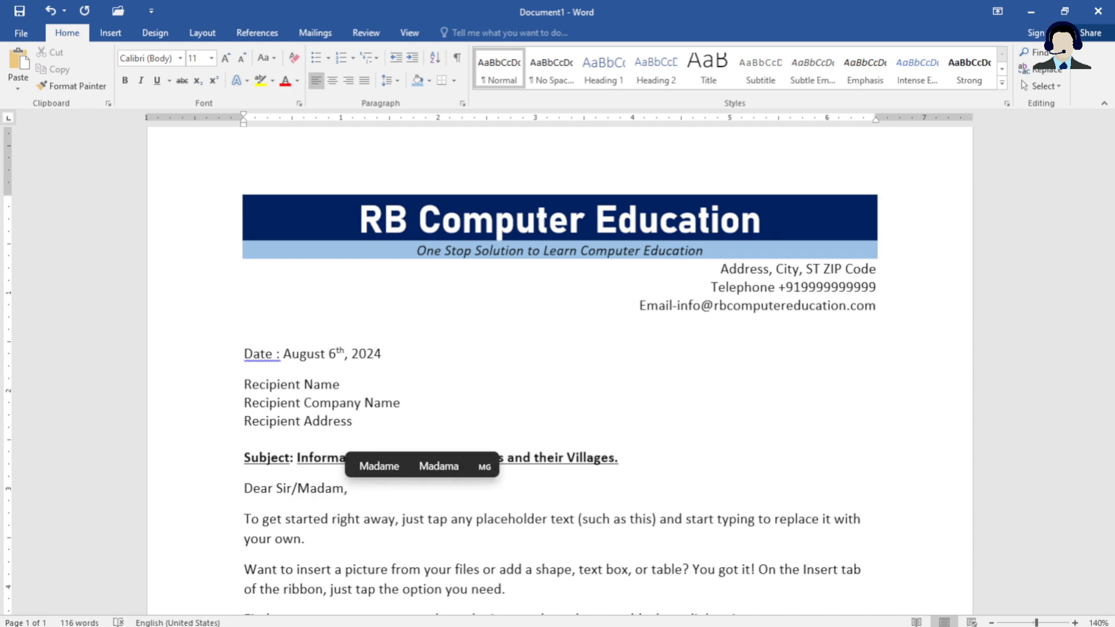
Justify the three body paragraphs between the salutation and "Sincerely,"
scroll(389, 378, down, 5)
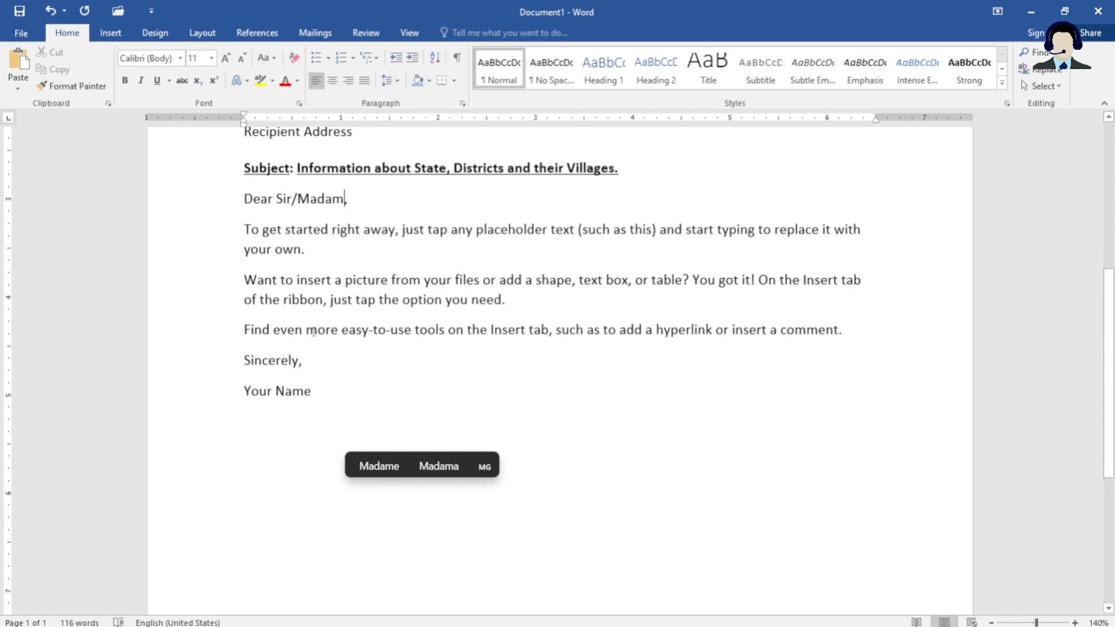
scroll(311, 340, up, 3)
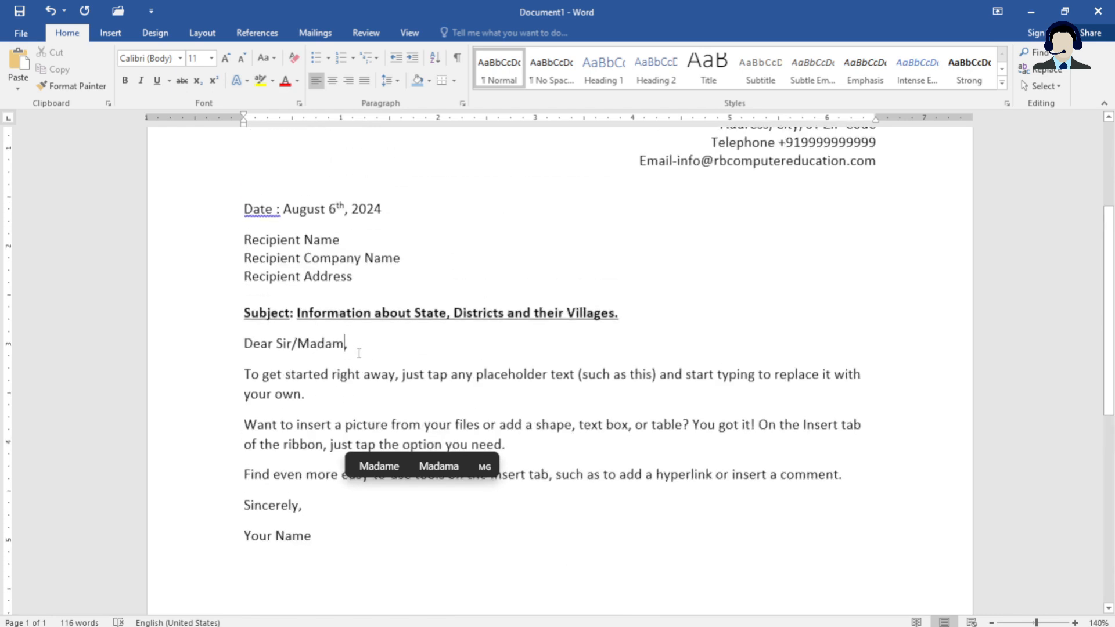
scroll(290, 399, down, 2)
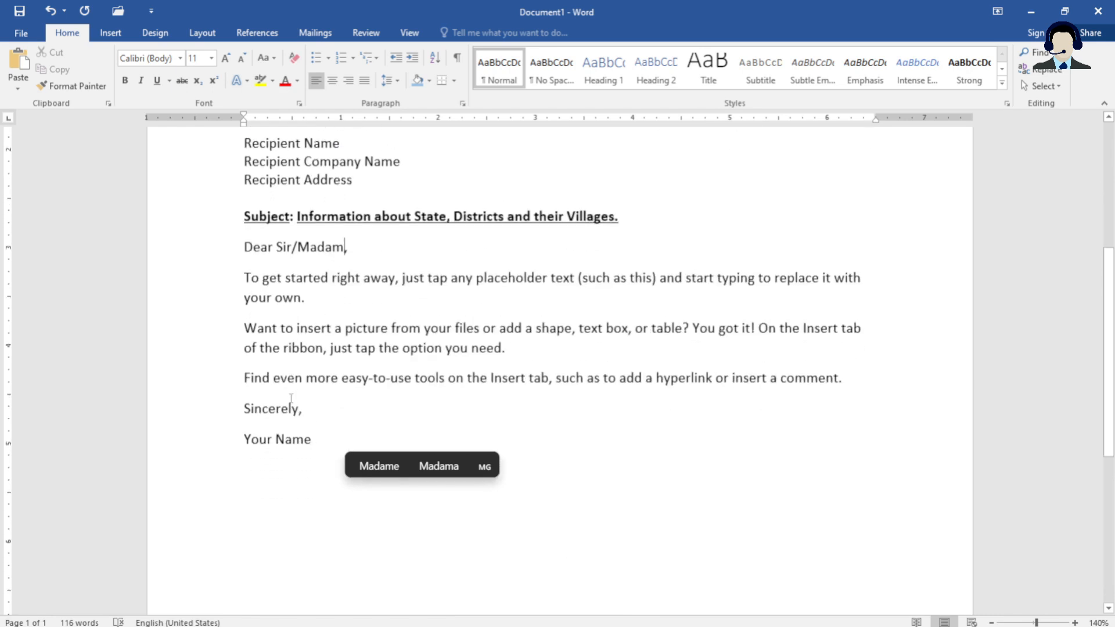
scroll(609, 383, up, 1)
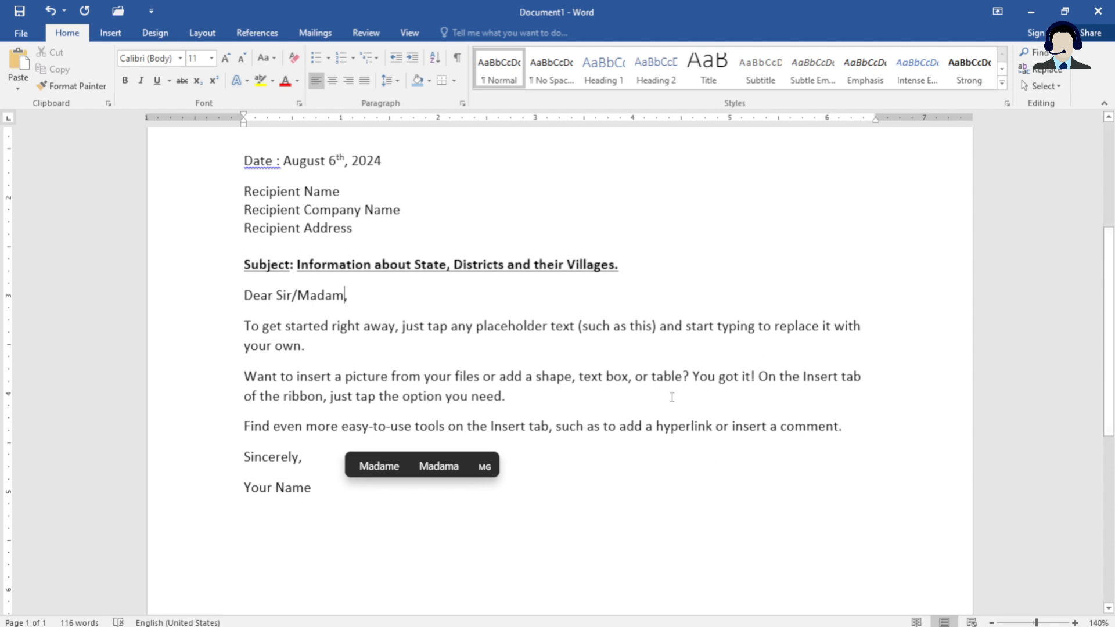
key(Down)
key(Down)
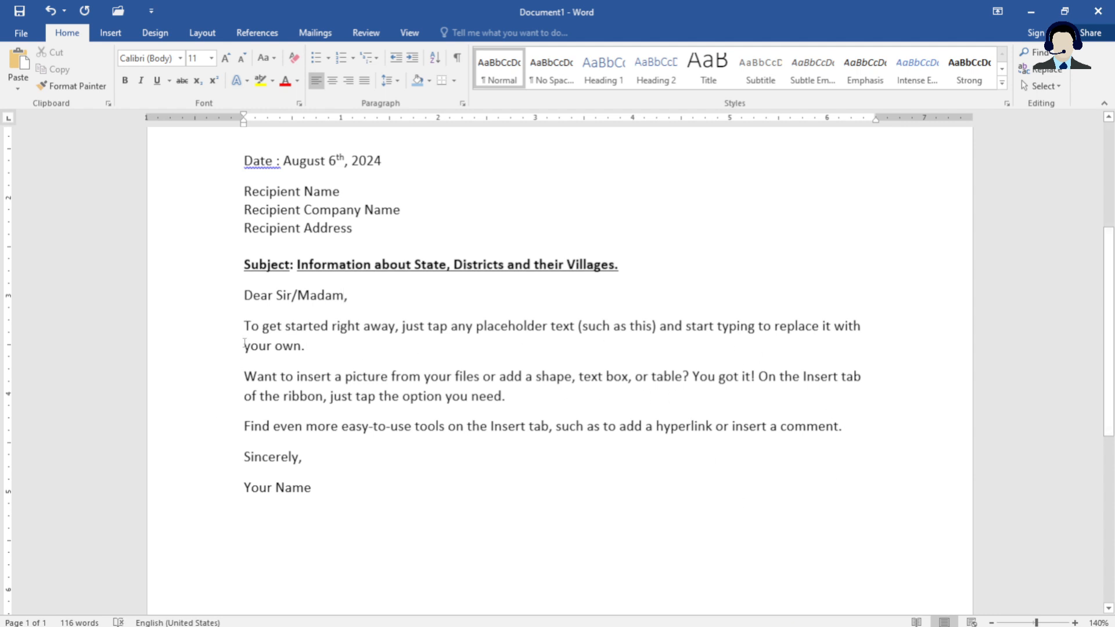
drag(243, 325, 876, 434)
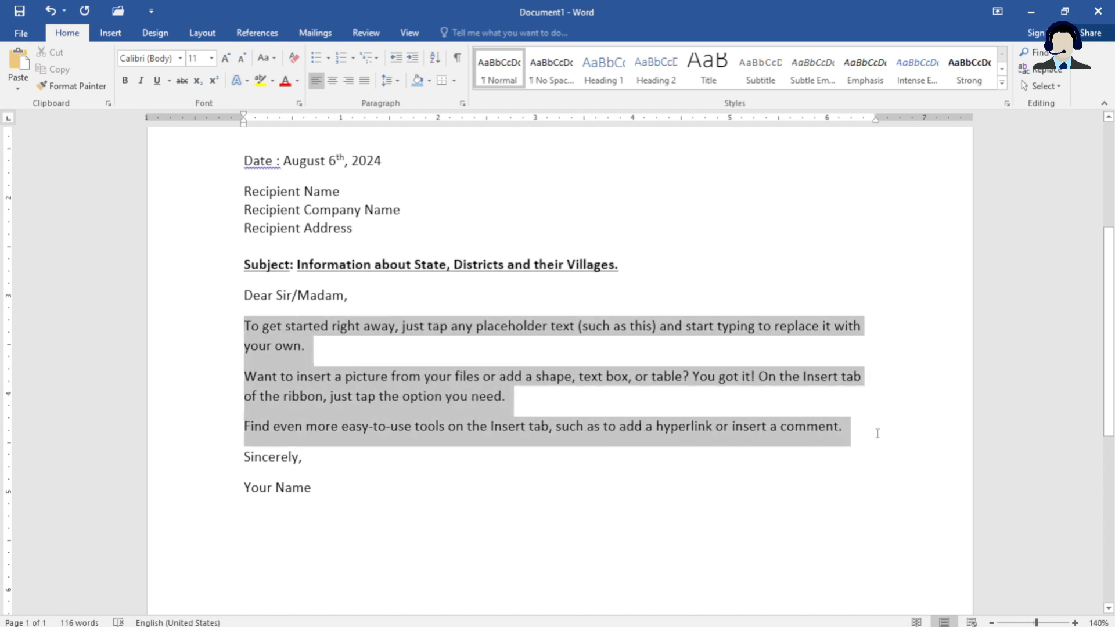
drag(877, 433, 877, 434)
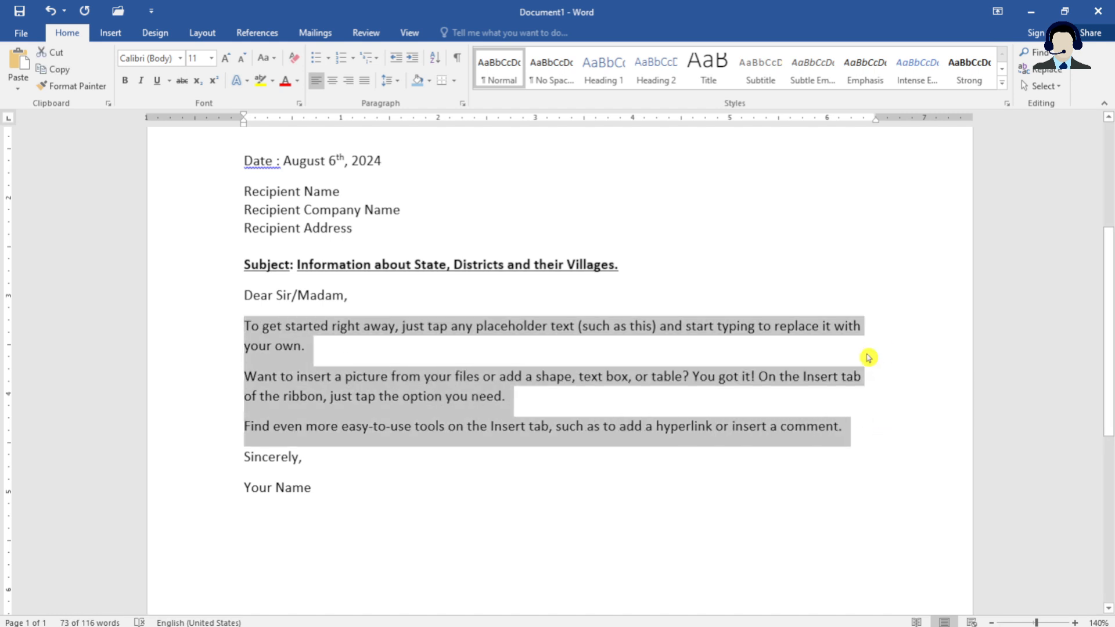
click(365, 84)
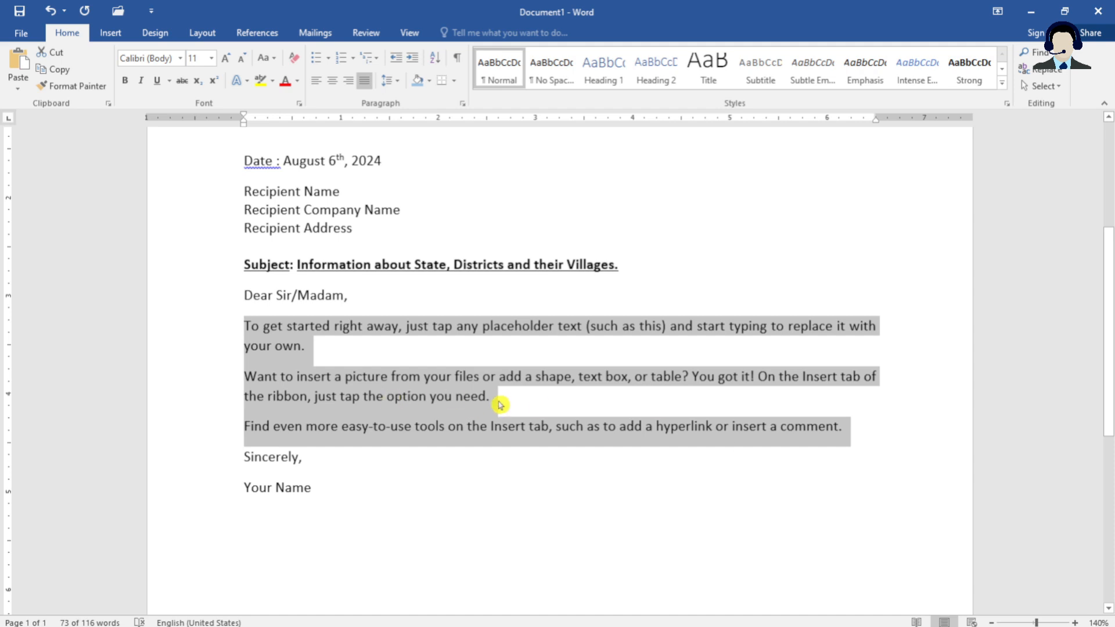
scroll(348, 326, up, 1)
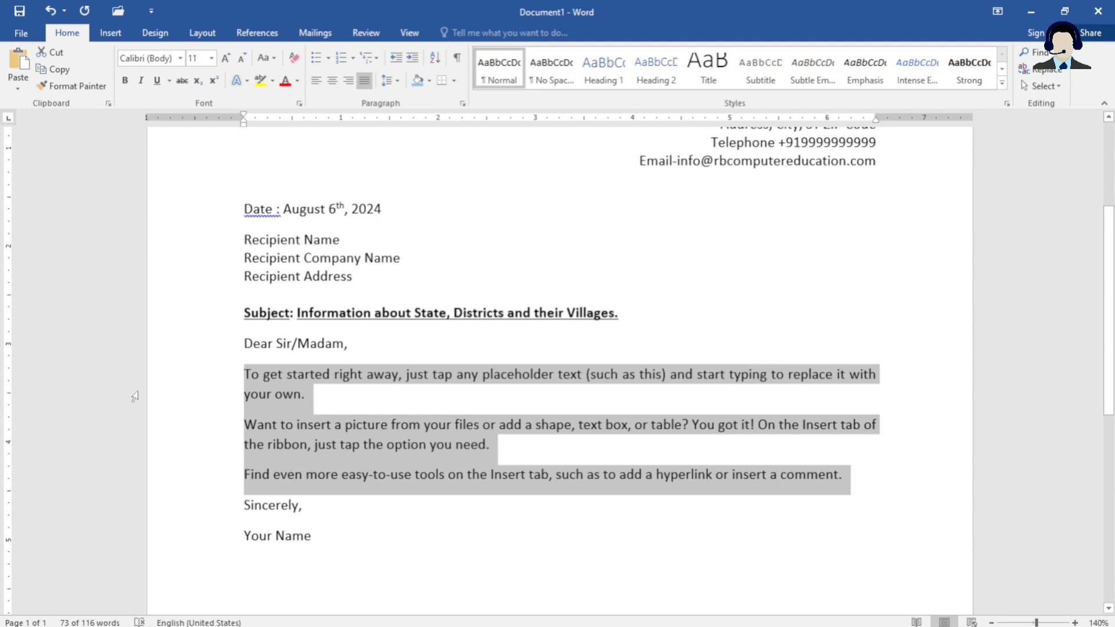
right_click(278, 400)
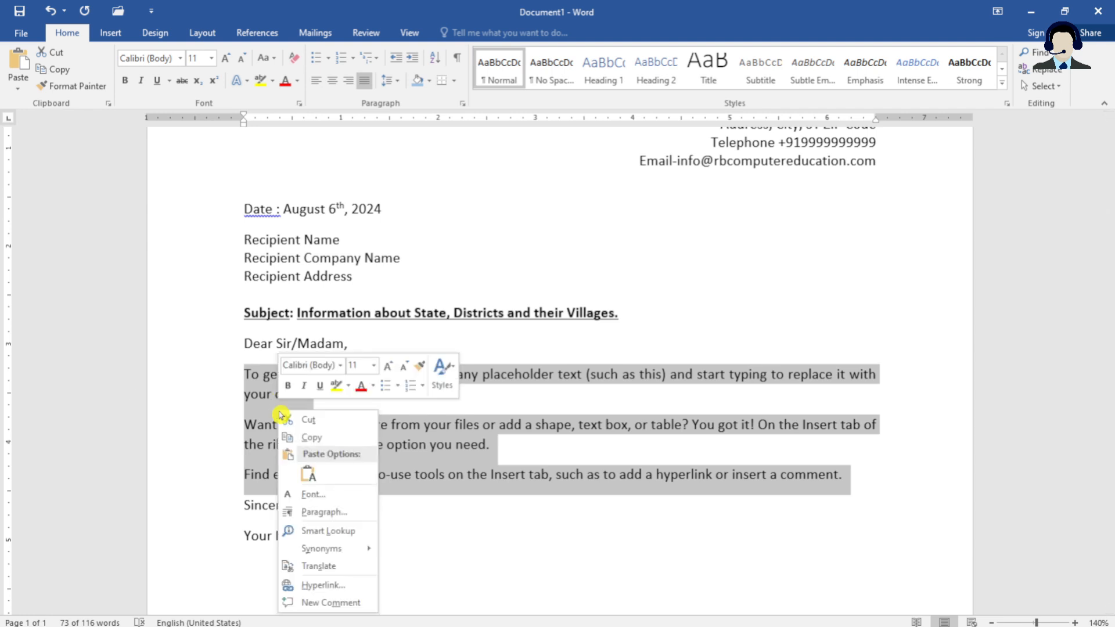
click(352, 514)
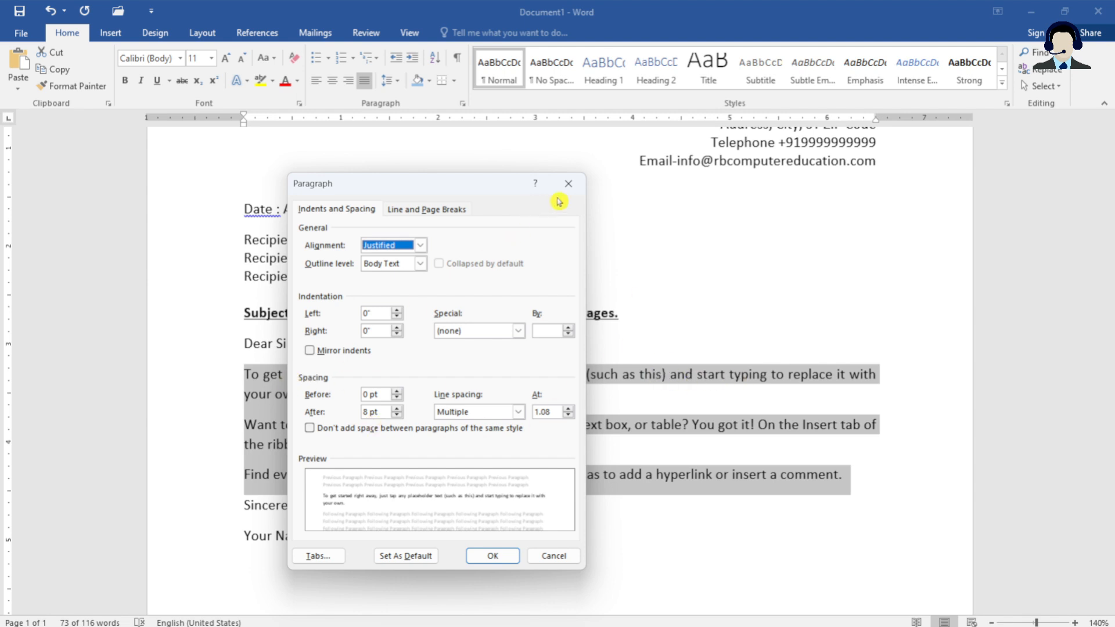
click(569, 183)
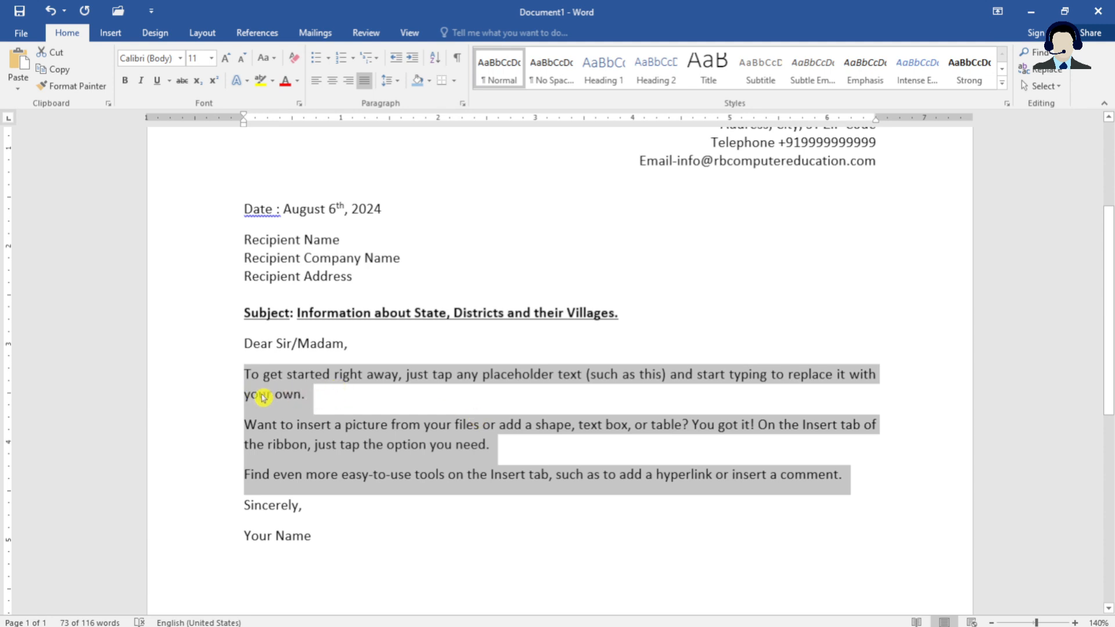
Set the line spacing of the three body paragraphs to 1.5 lines
right_click(284, 387)
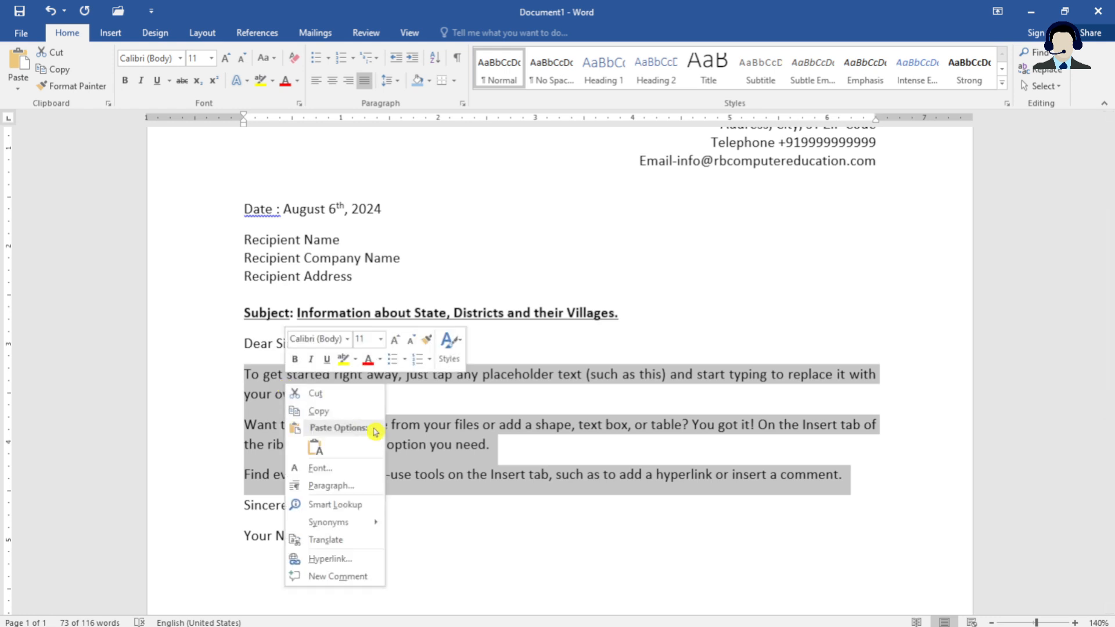
click(367, 487)
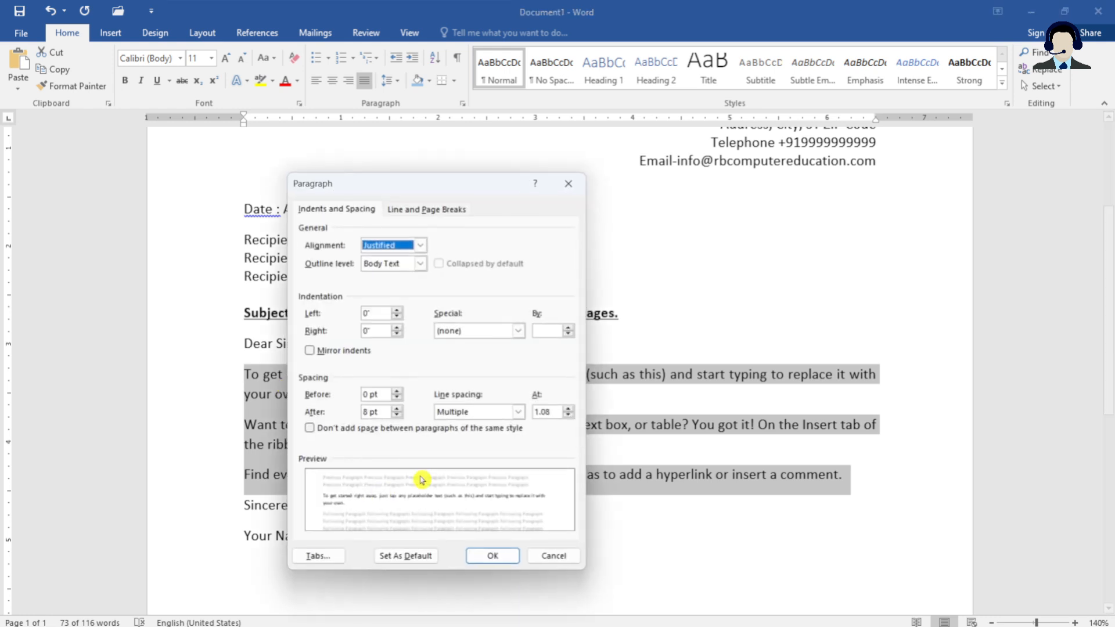
click(477, 412)
click(475, 436)
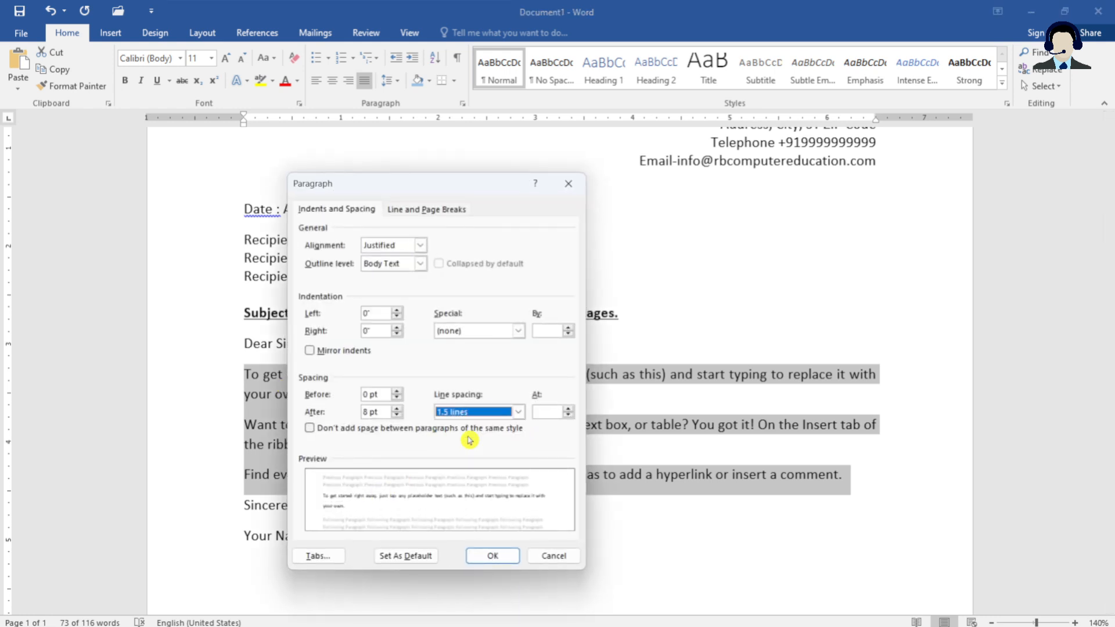
click(495, 558)
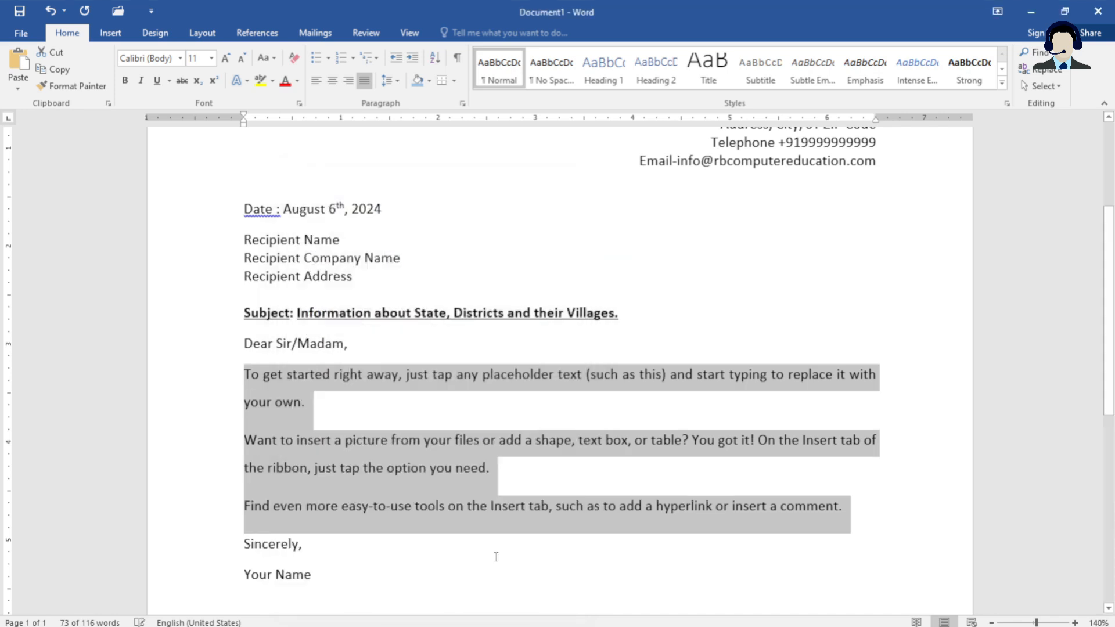
click(349, 472)
Start a numbered list on a new line after the second body paragraph, with "State" as its first item
scroll(491, 475, down, 3)
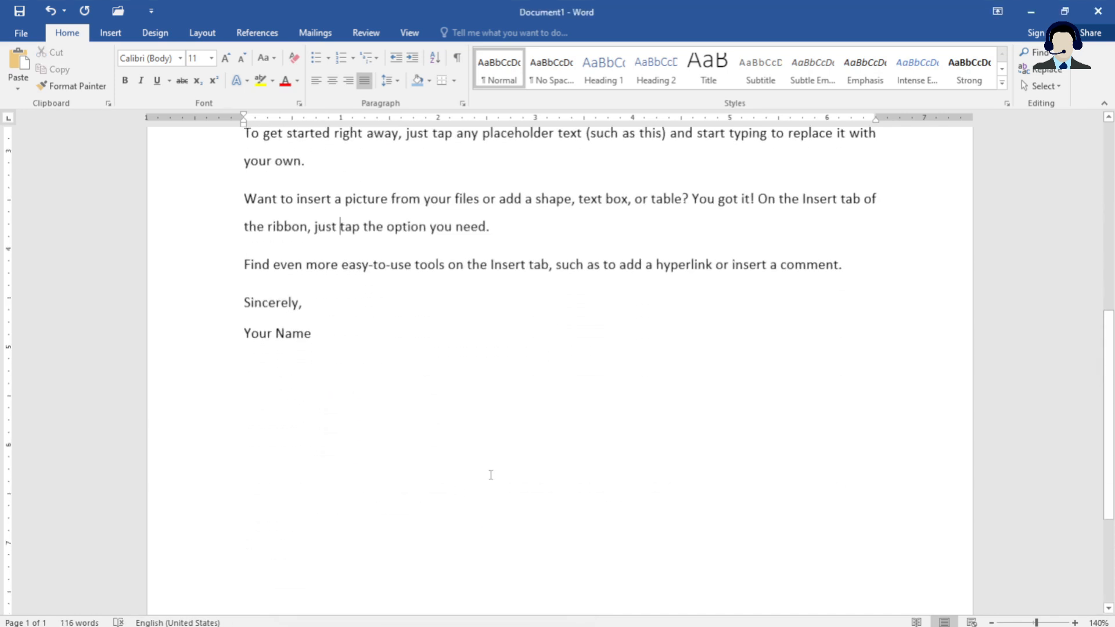
scroll(490, 475, up, 3)
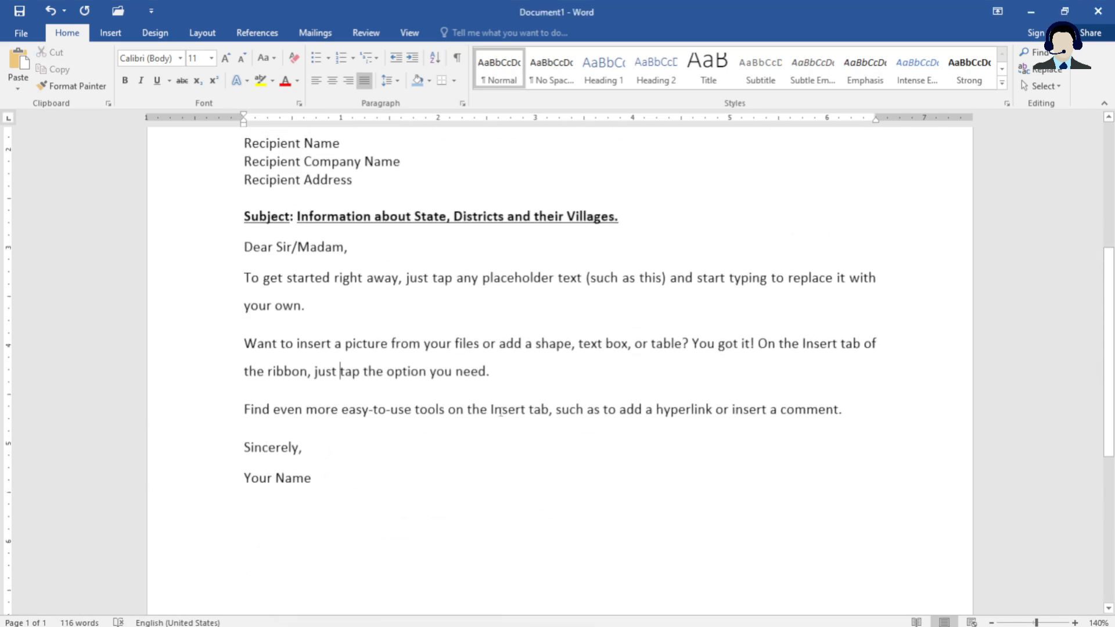
click(516, 378)
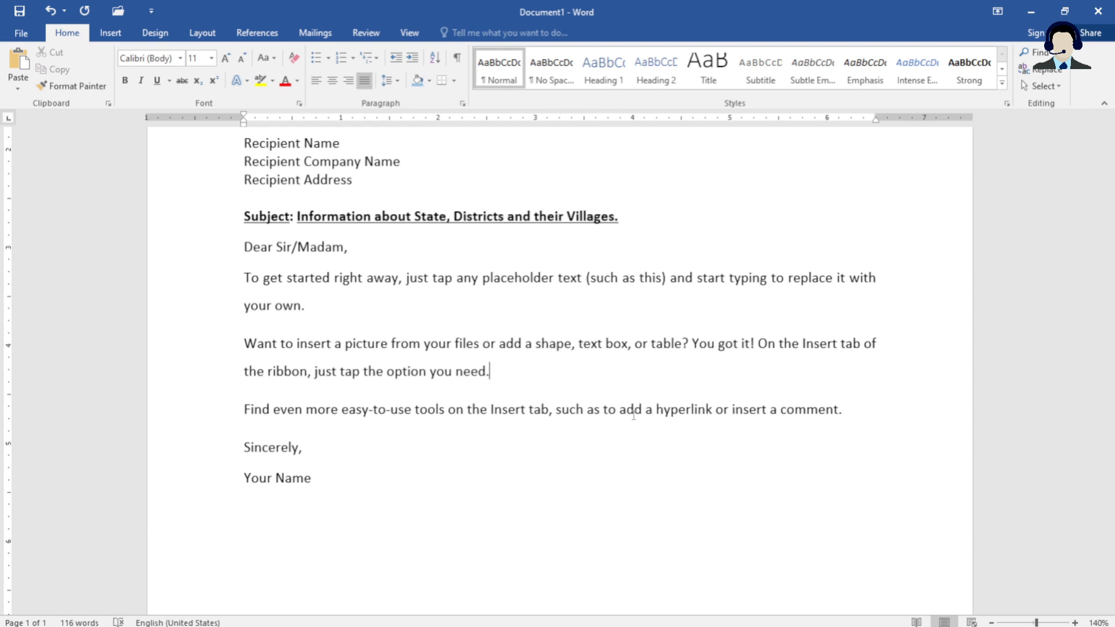
key(Return)
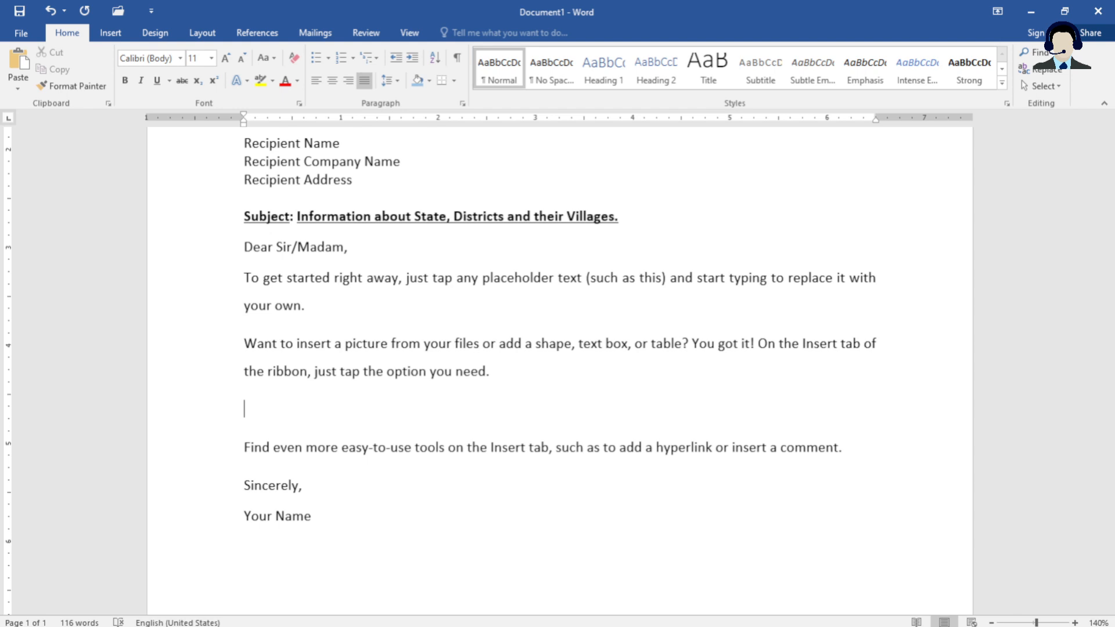
text(1.)
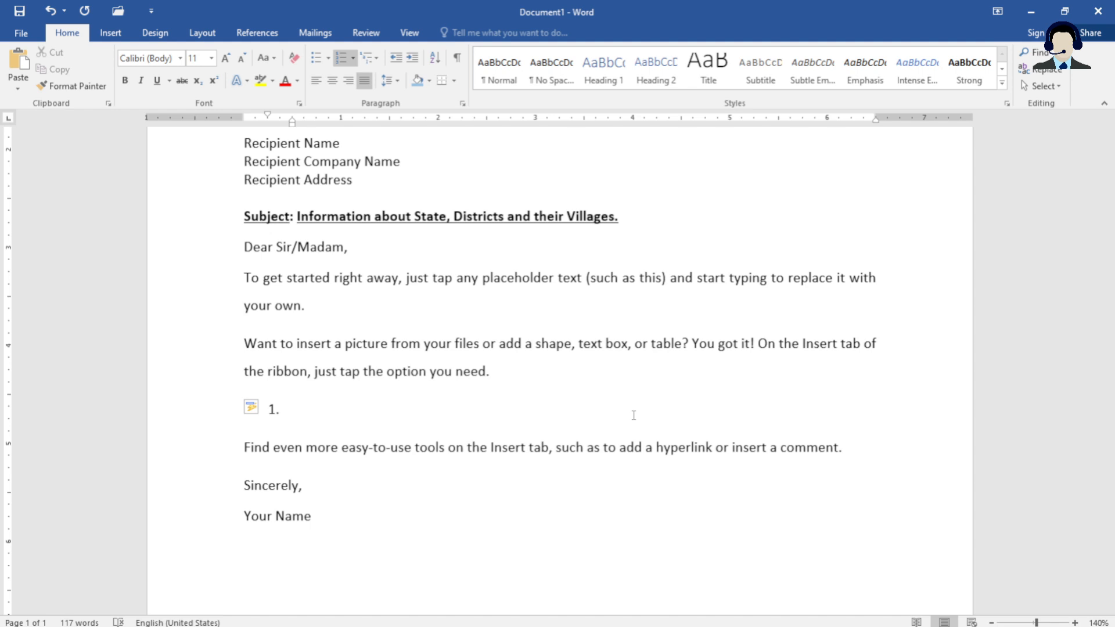
text(State)
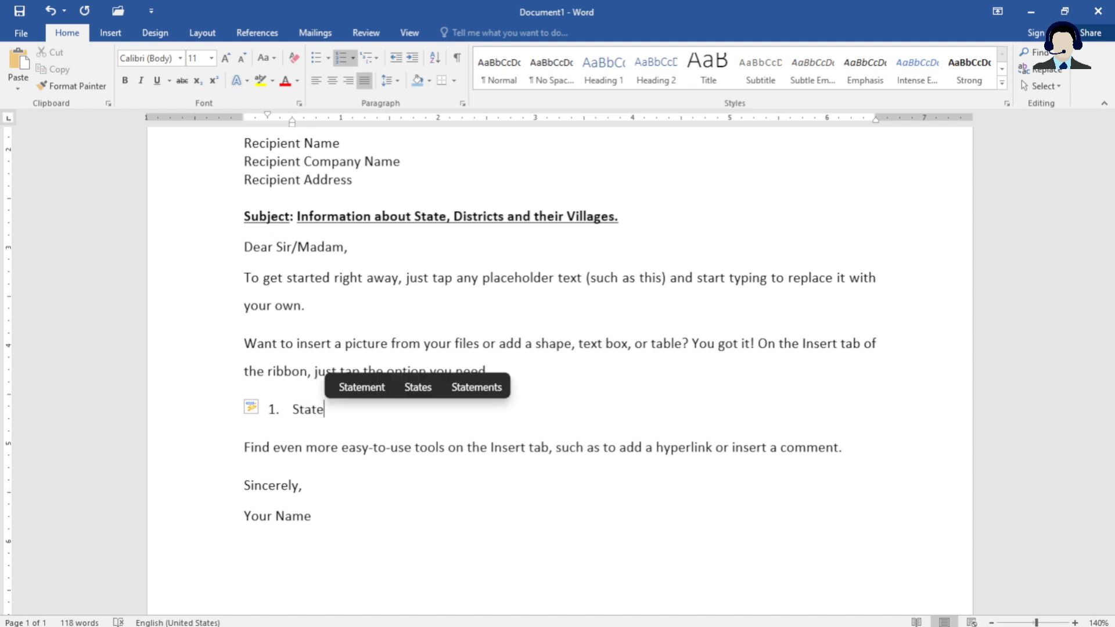
Add "District" as a second-level item under "State" and "Village" as a third-level item under "District"
key(Return)
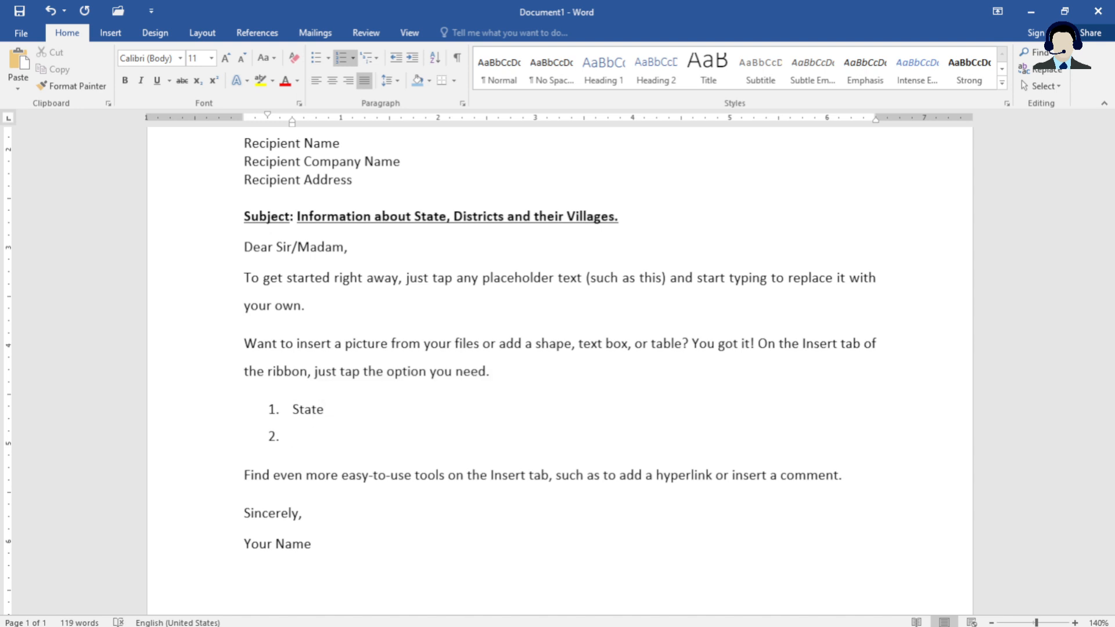
key(Tab)
text(Di)
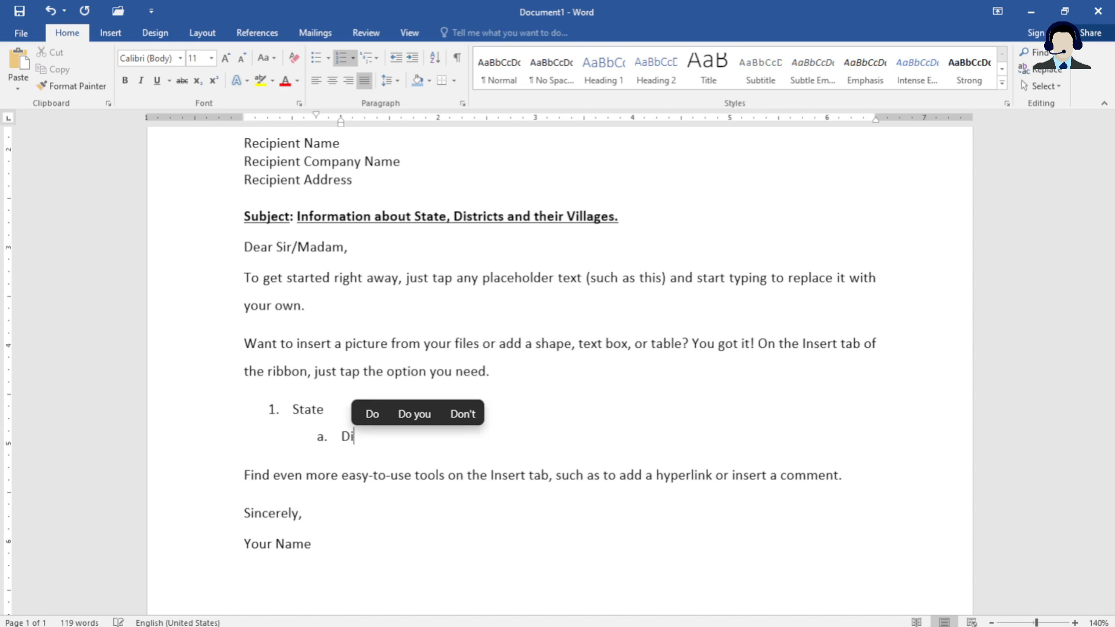
text(strict)
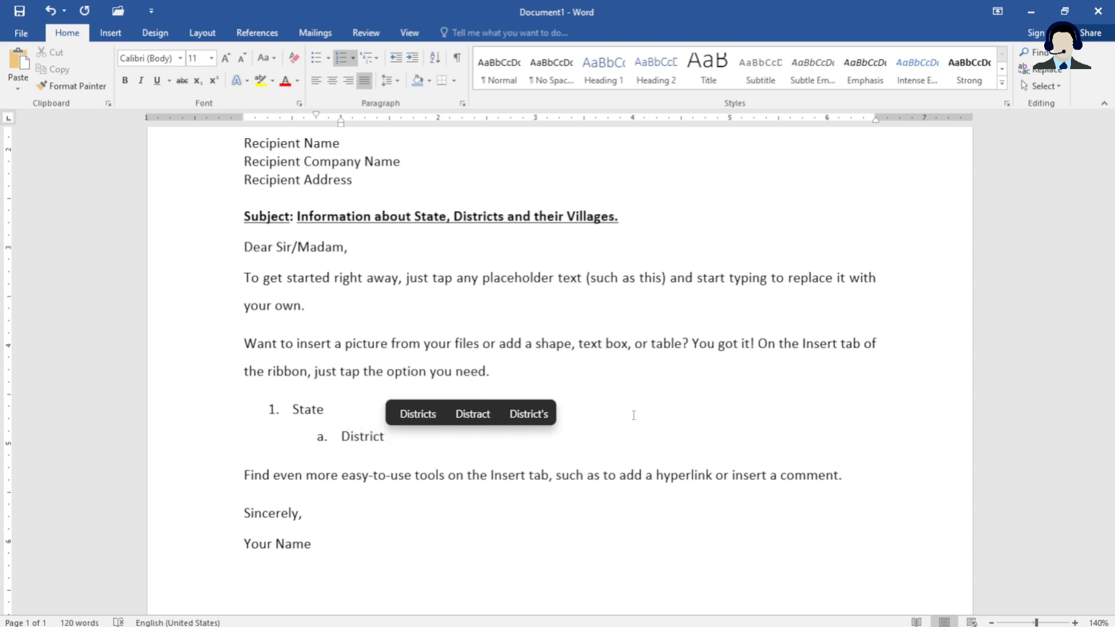
key(Return)
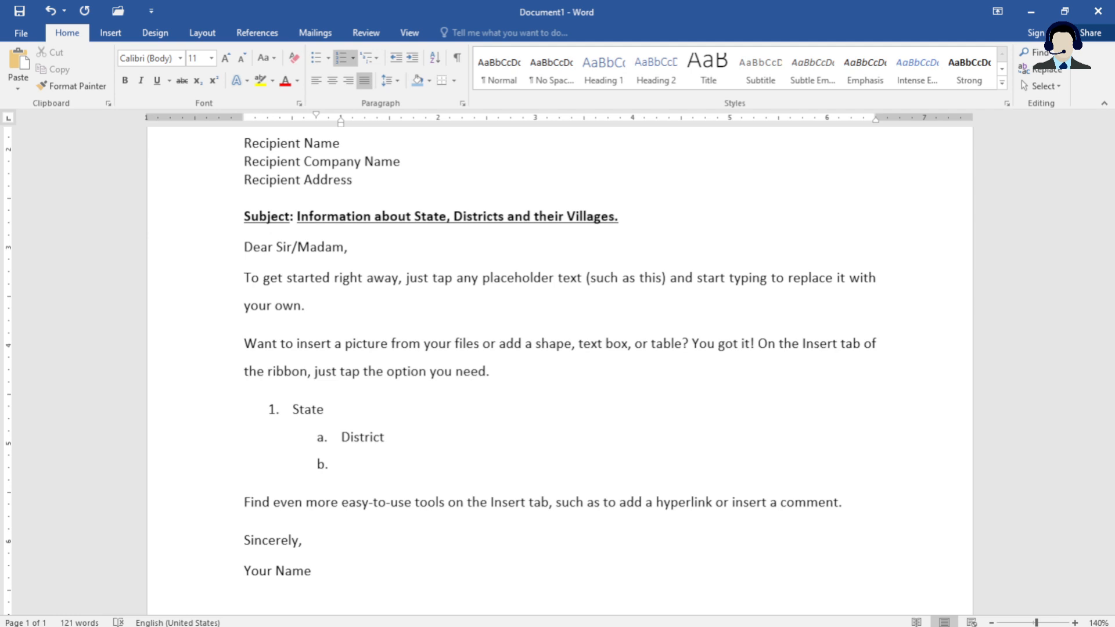
key(Tab)
text(Village)
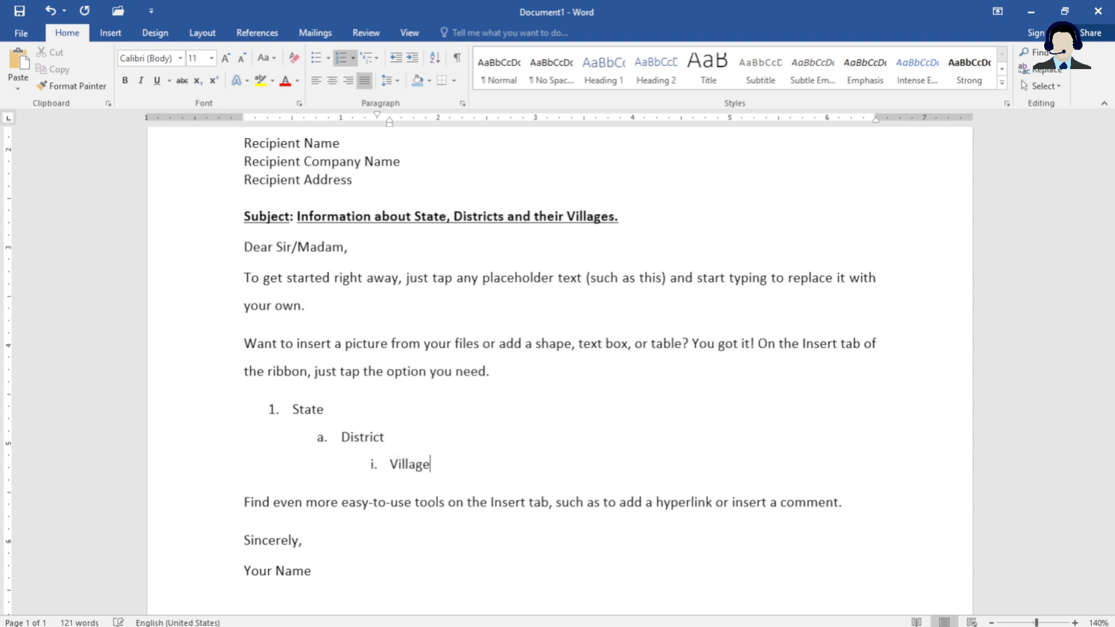
Add two more third-level "Village" items under "District" in the numbered list
key(Return)
text(Village)
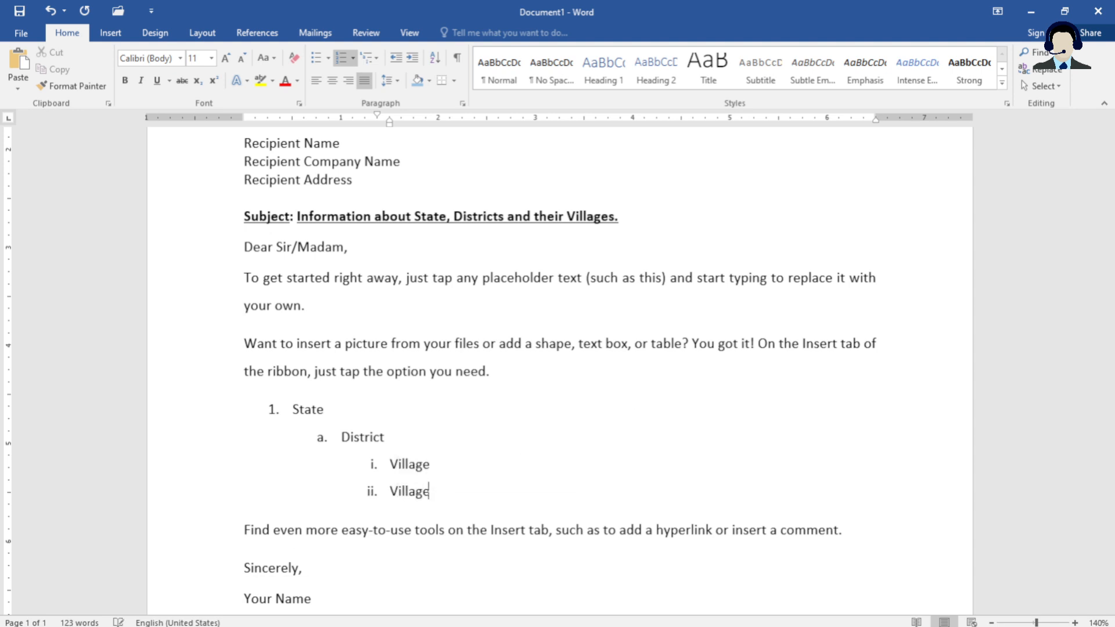
key(Return)
text(Village)
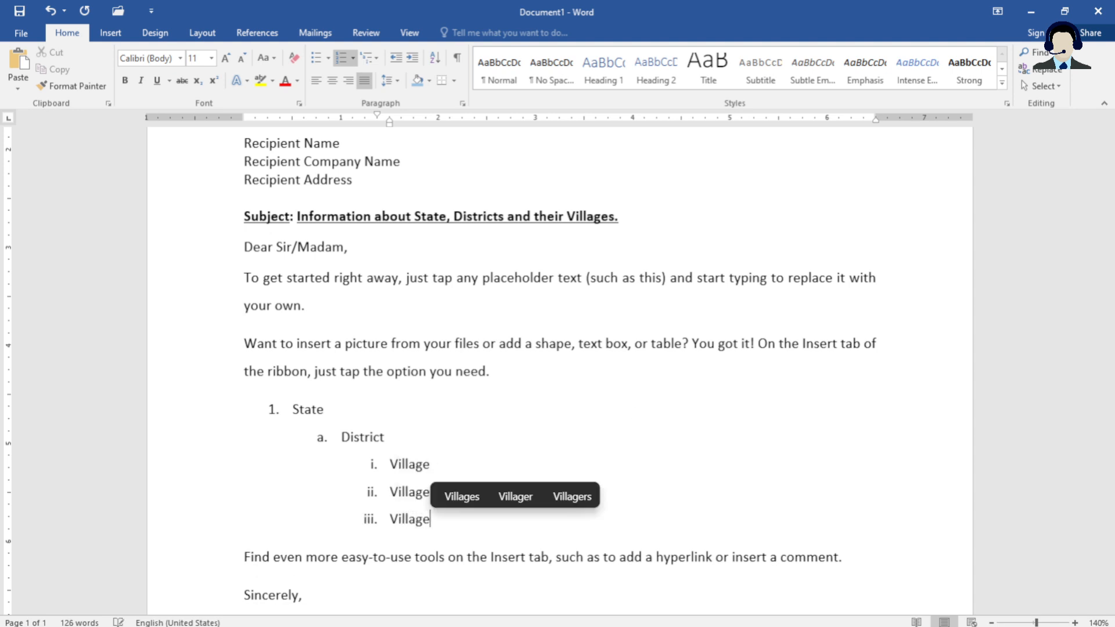
Add a new list item after the last "Village", promote it to the first level and enter "State 2"
key(Return)
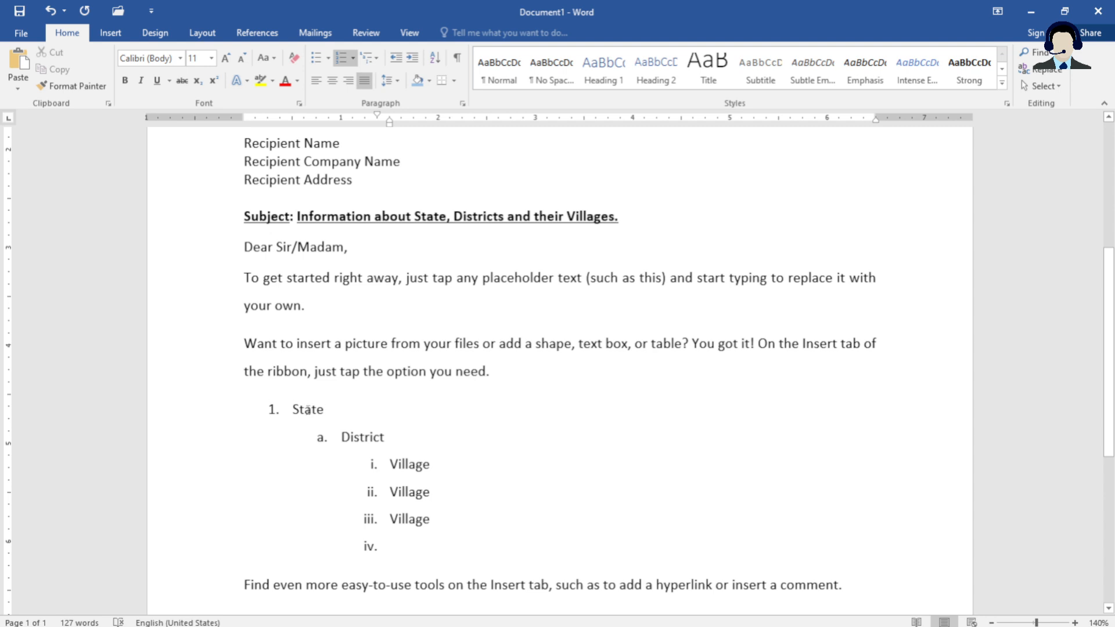
triple_click(322, 410)
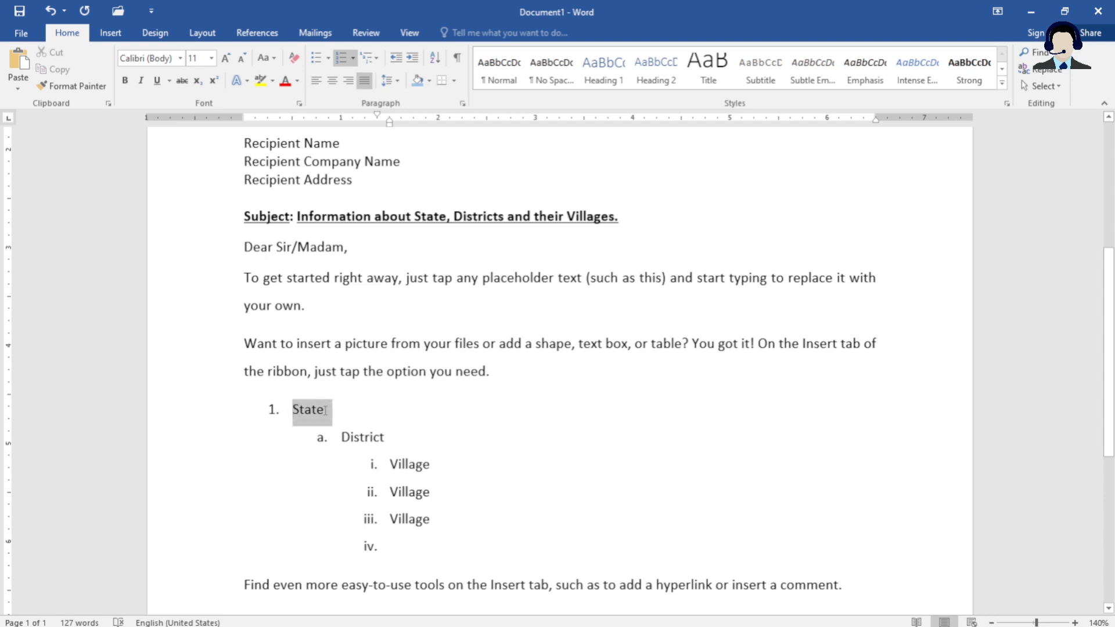
click(395, 546)
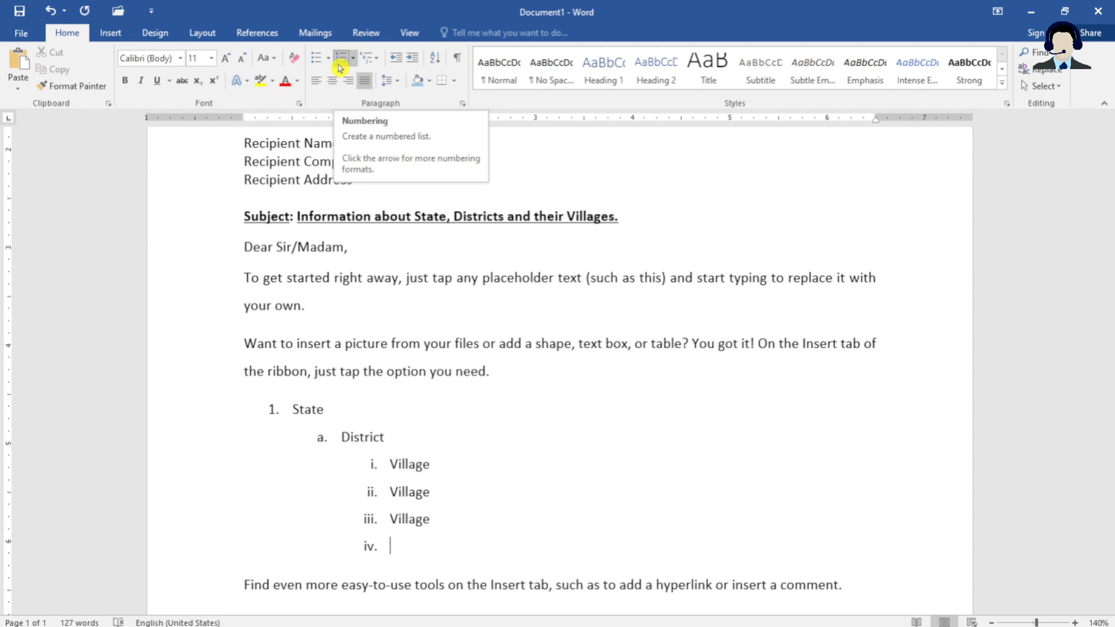
click(397, 59)
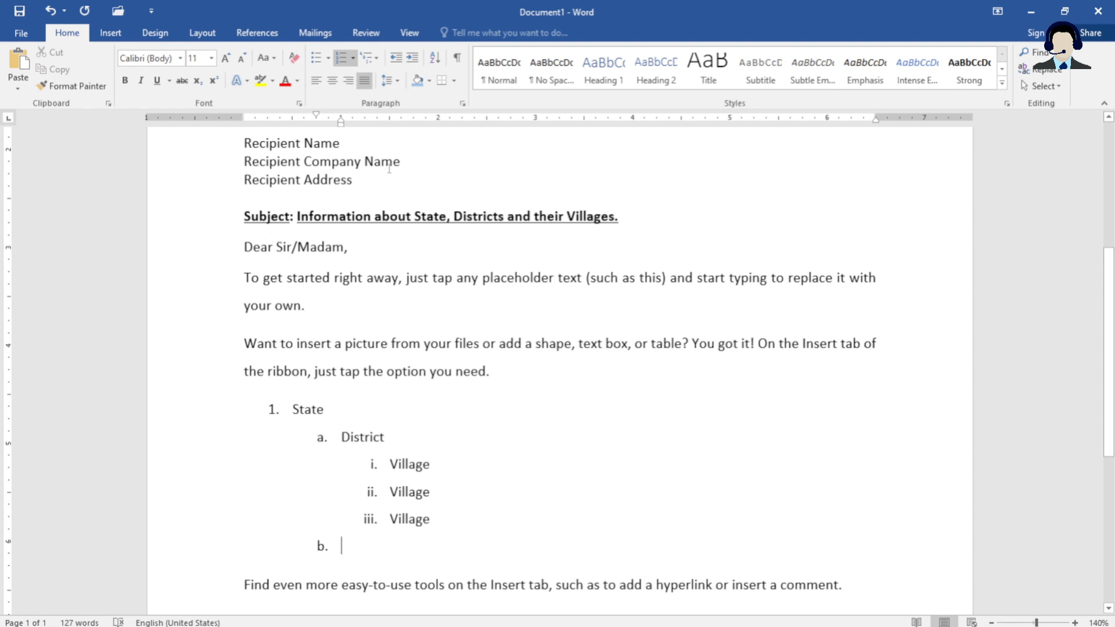
click(396, 61)
text(State )
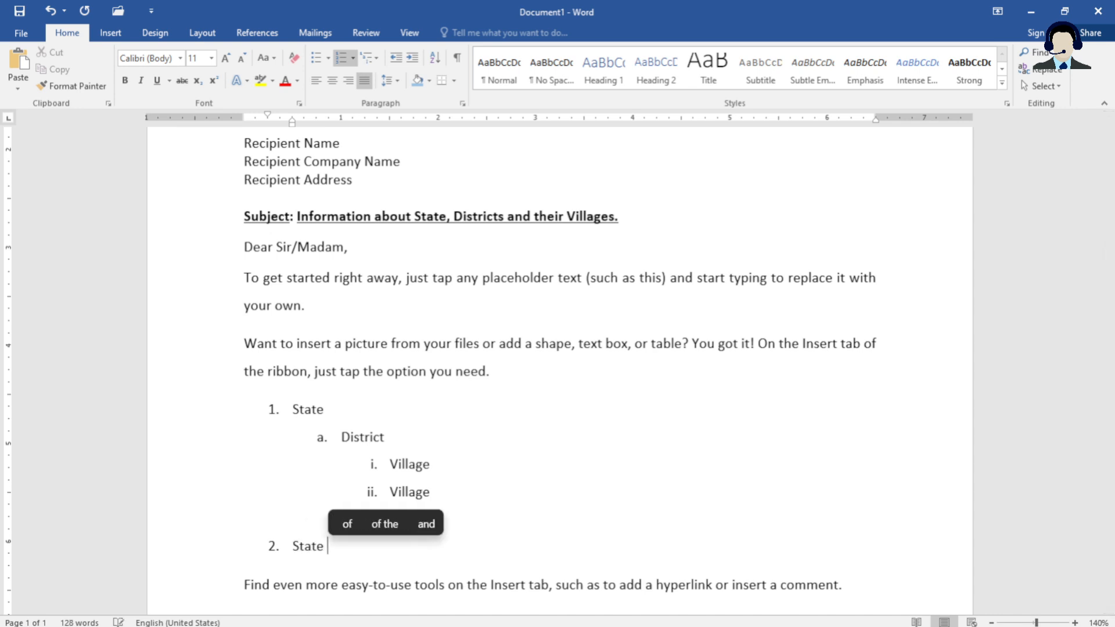
text(2)
Add "Village 1", "Village 2" and "Village 3" as second-level items under "State 2"
key(Return)
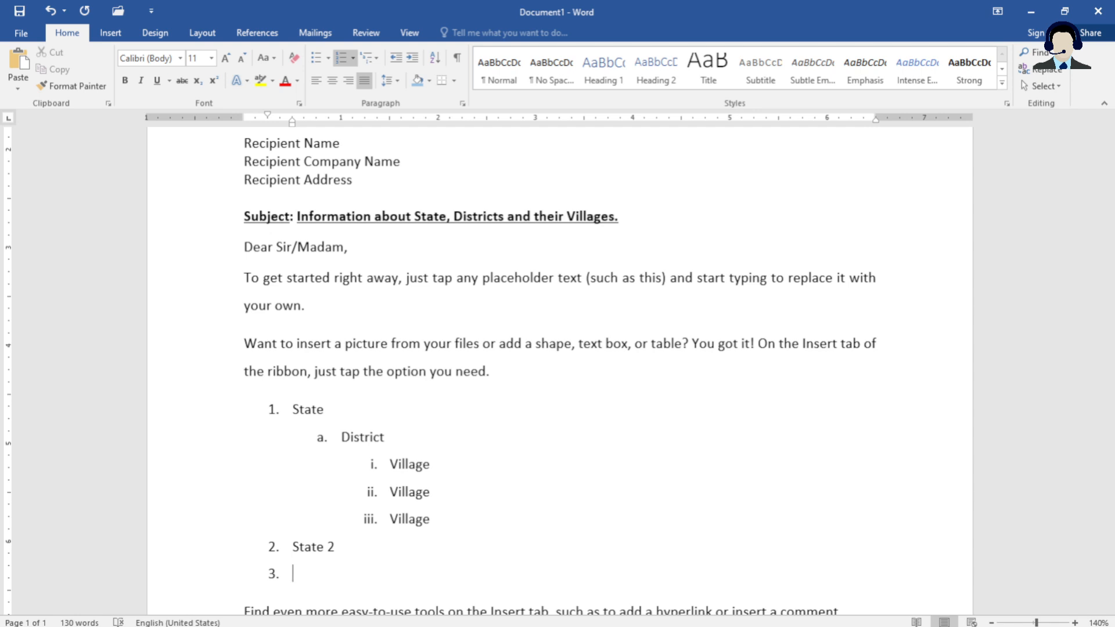
key(Tab)
text(Villag)
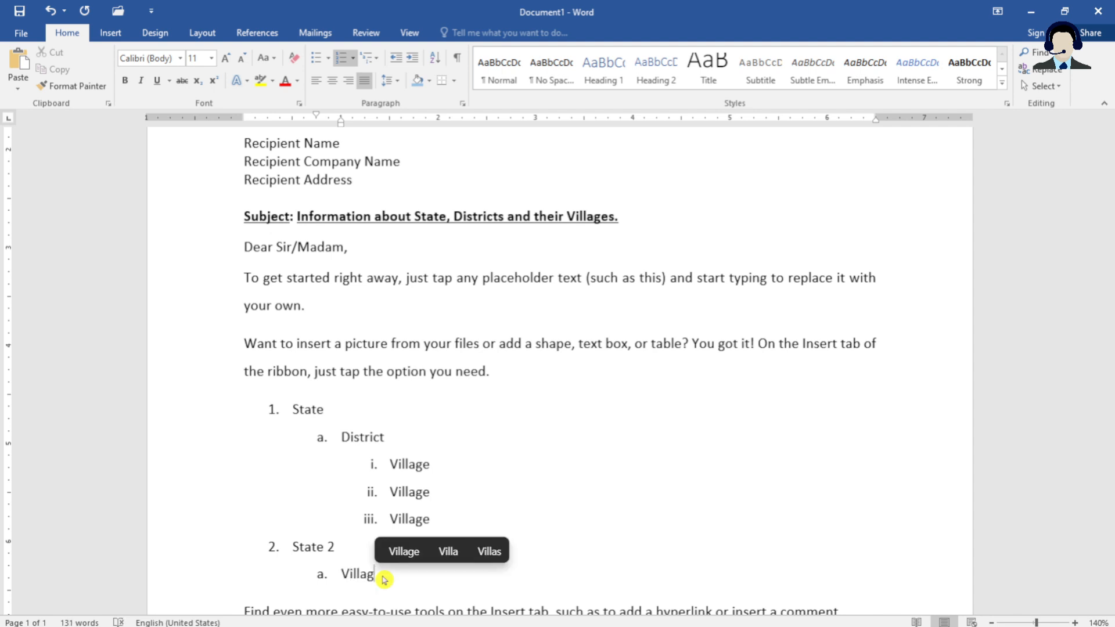
text(e 1)
key(Return)
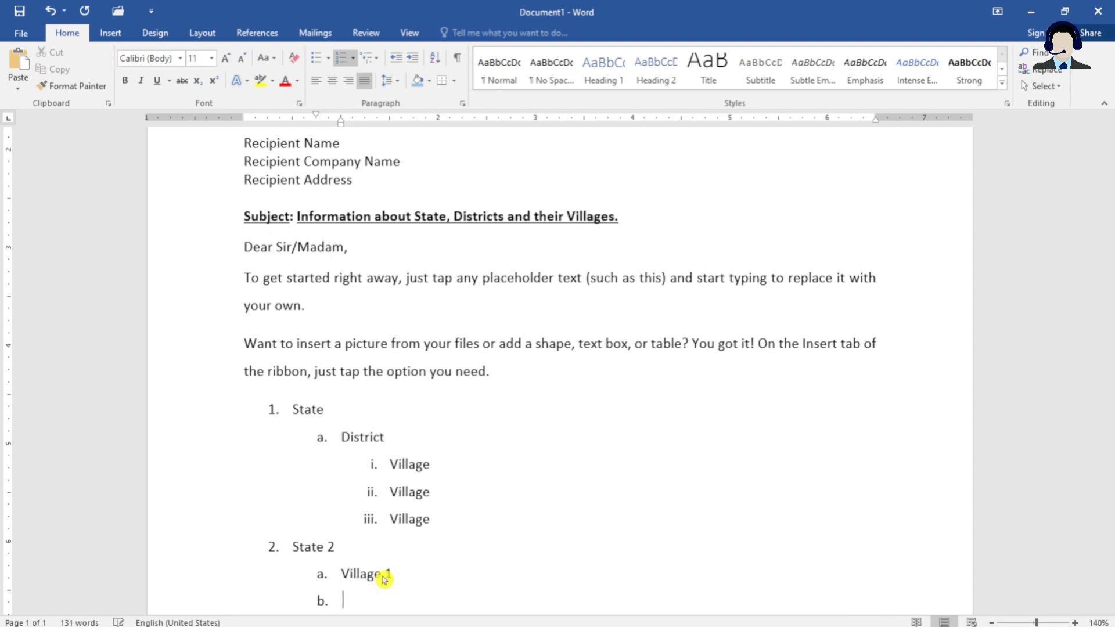
text(Village 2)
key(Return)
text(Village)
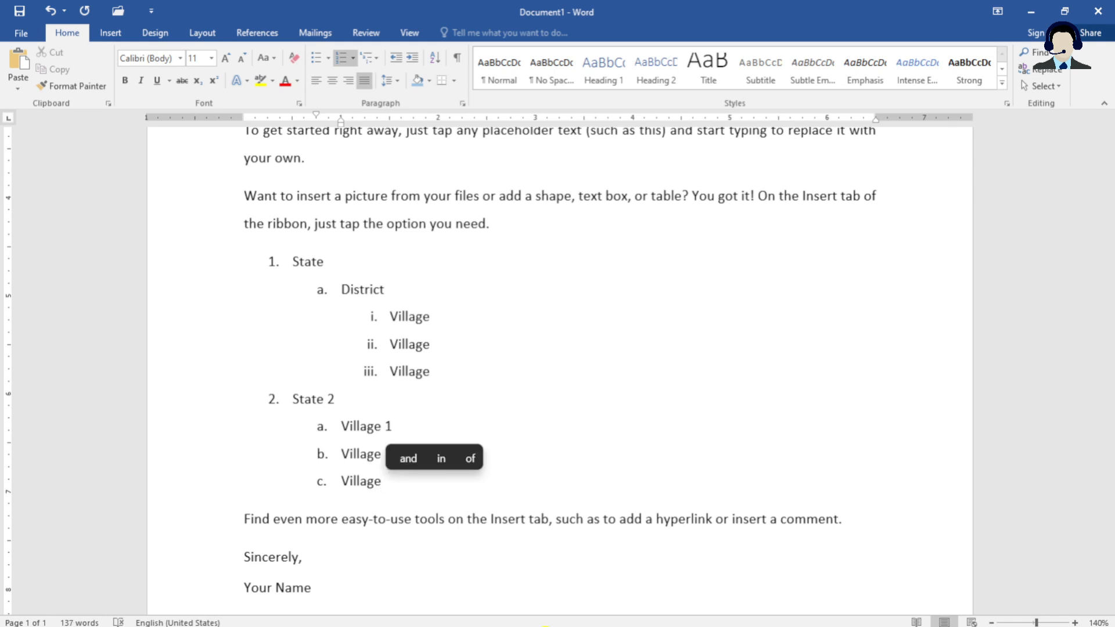
text( 3)
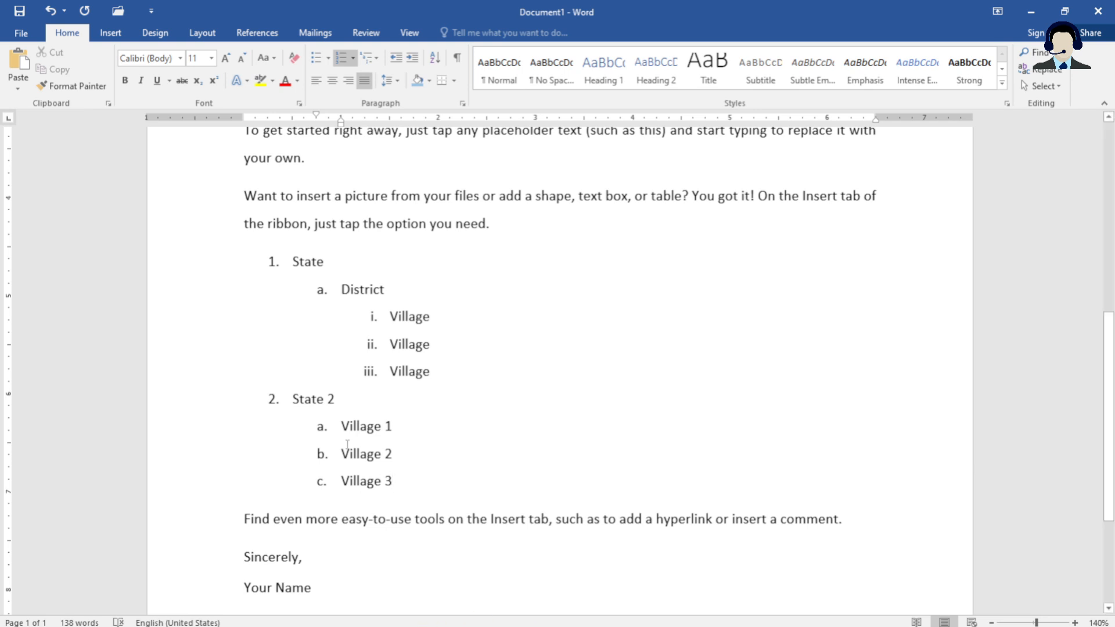
Insert "District" as a separate second-level item between "State 2" and "Village 1"
key(Up)
key(Up)
key(Home)
text(Distrci)
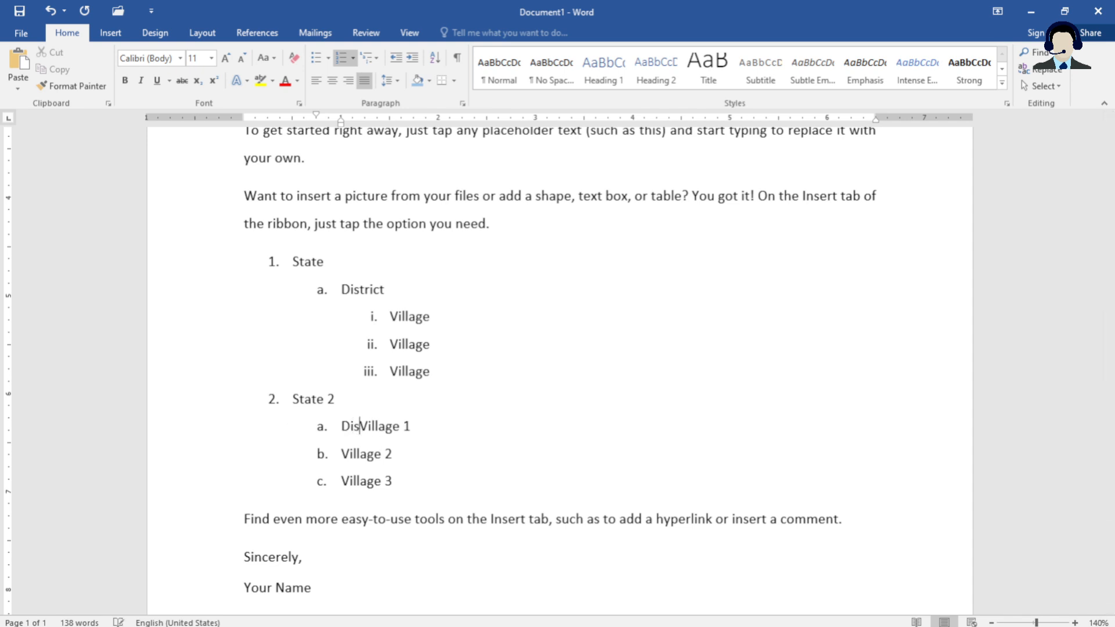
text(t)
key(BackSpace)
key(BackSpace)
key(BackSpace)
key(BackSpace)
key(BackSpace)
key(BackSpace)
text(trict)
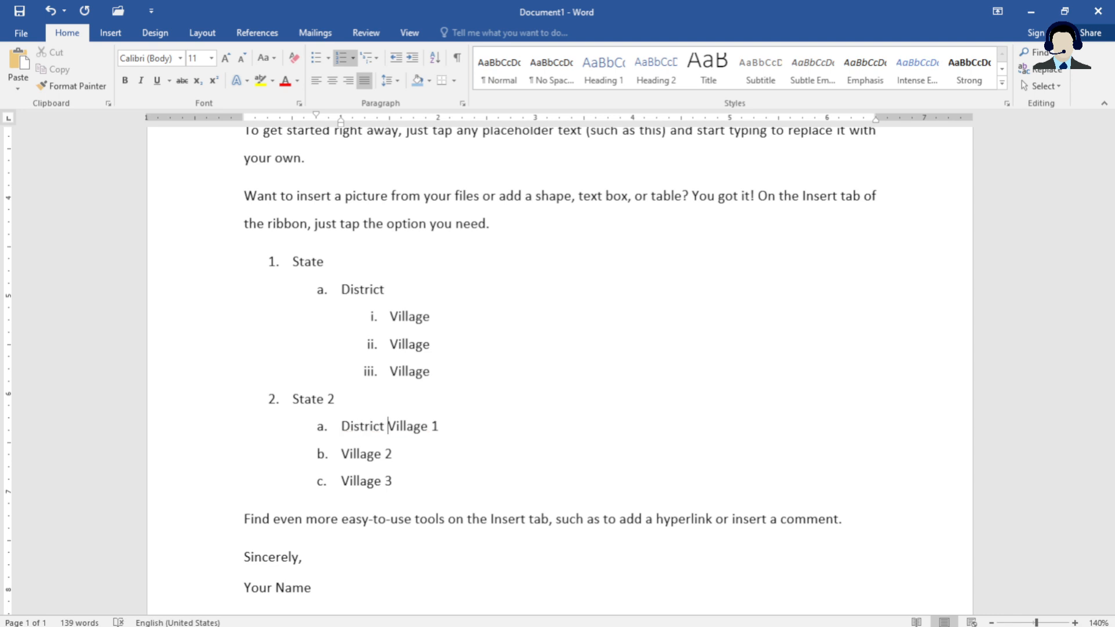
key(Return)
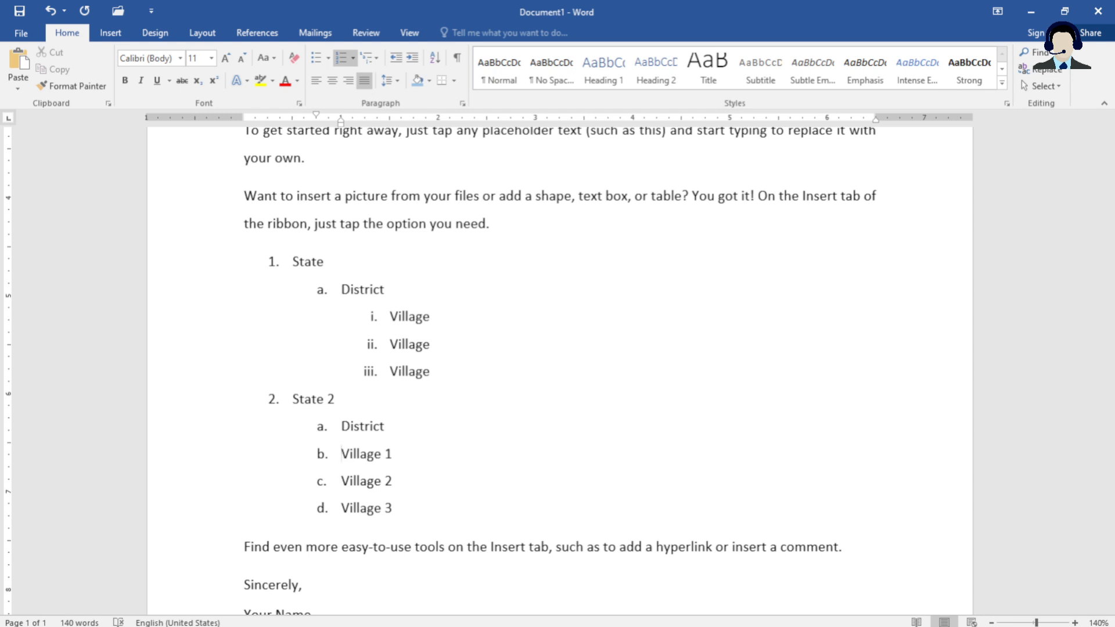
Demote "Village 1", "Village 2" and "Village 3" to third-level items under the second "District"
key(Tab)
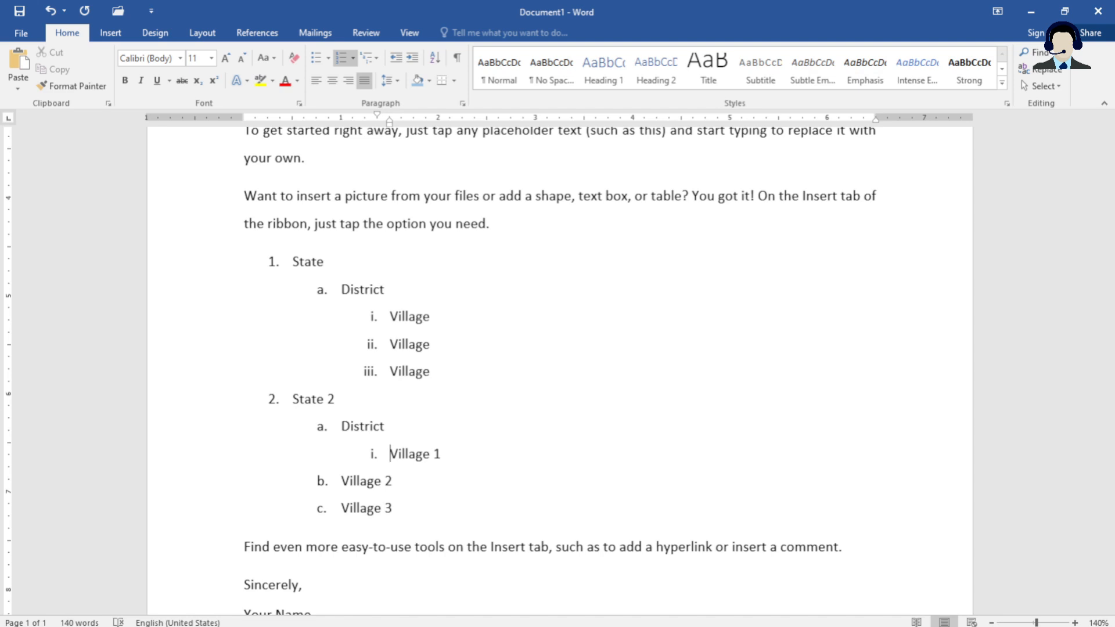
click(392, 481)
key(Left)
key(Left)
key(Left)
key(Left)
key(Left)
key(Left)
key(Left)
key(Left)
key(Left)
key(Tab)
key(Down)
key(Left)
key(Left)
key(Left)
key(Left)
key(Left)
key(Left)
key(Left)
key(Left)
key(Left)
key(Tab)
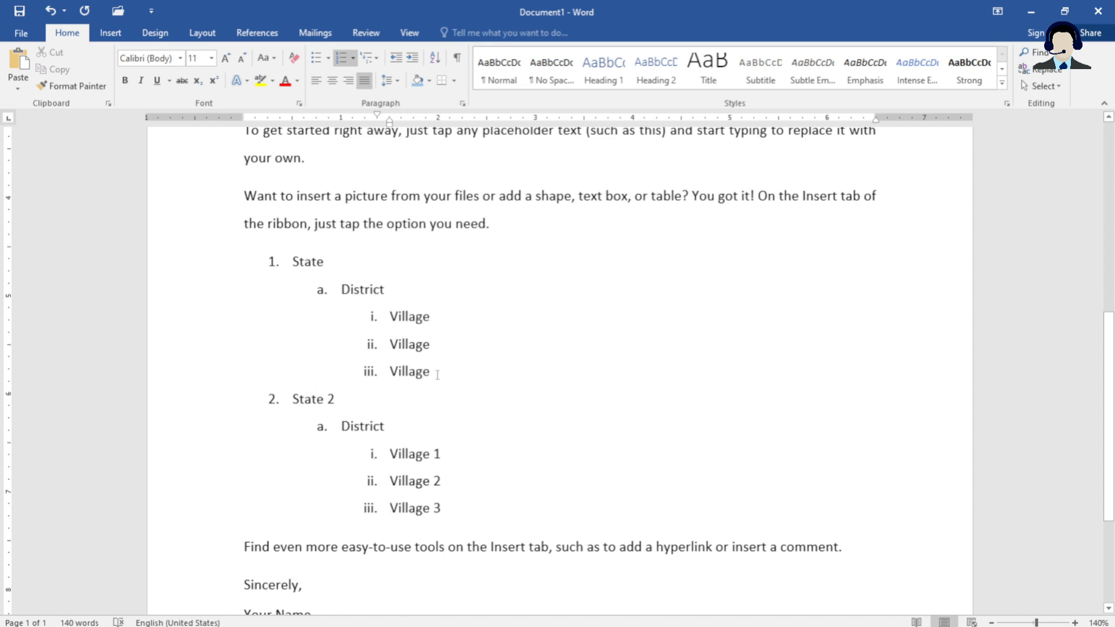
Set the whole multilevel list to single line spacing with 0 pt spacing after
scroll(437, 374, down, 3)
scroll(373, 339, up, 2)
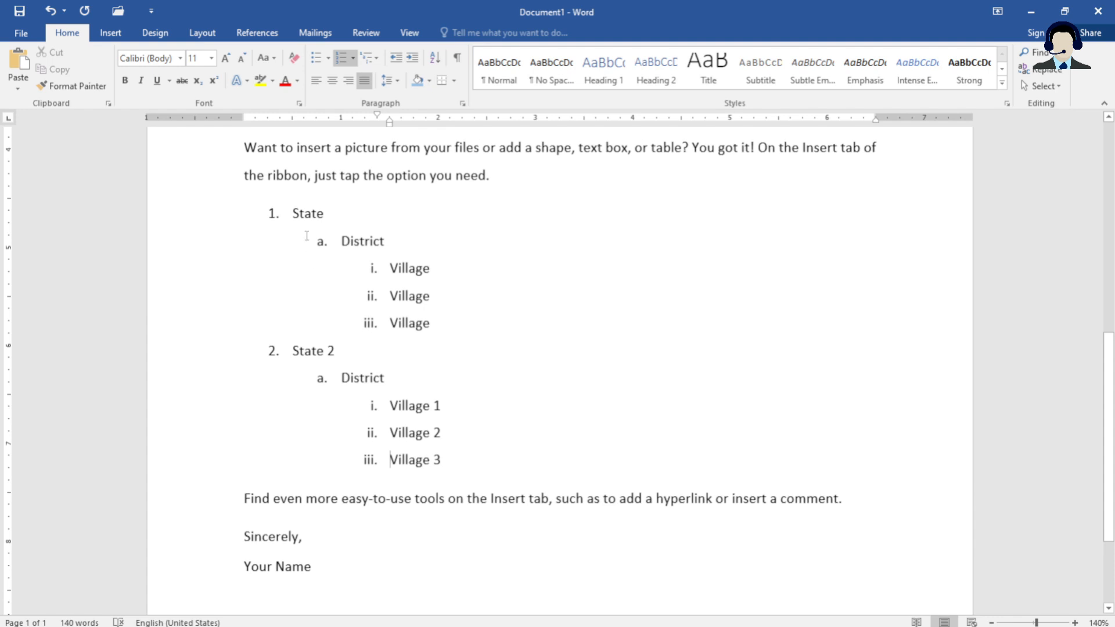
drag(292, 213, 488, 460)
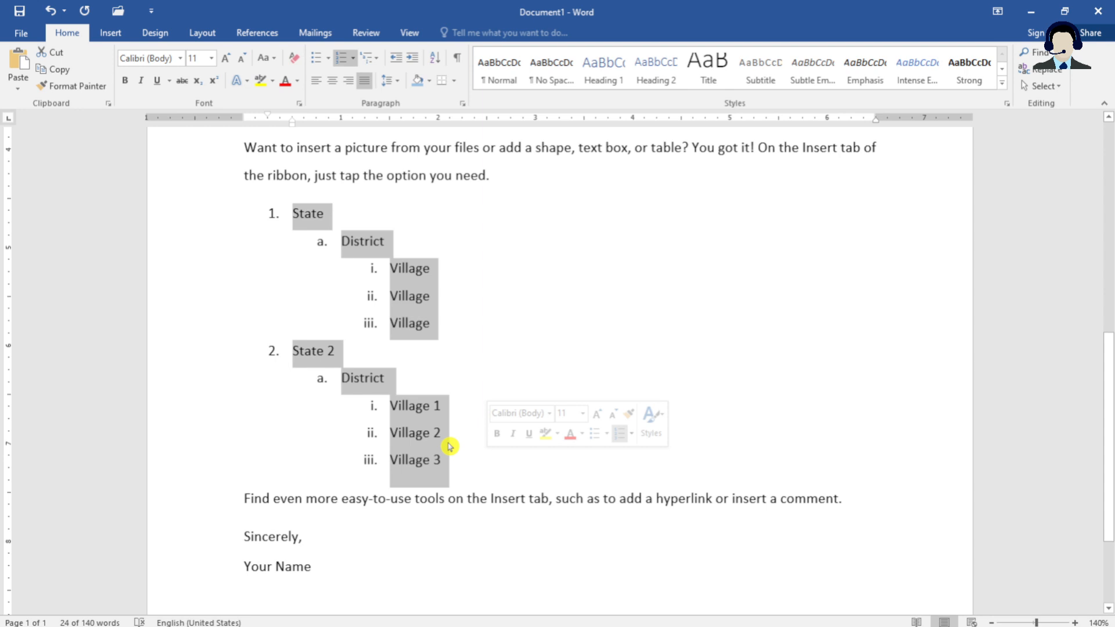
right_click(417, 303)
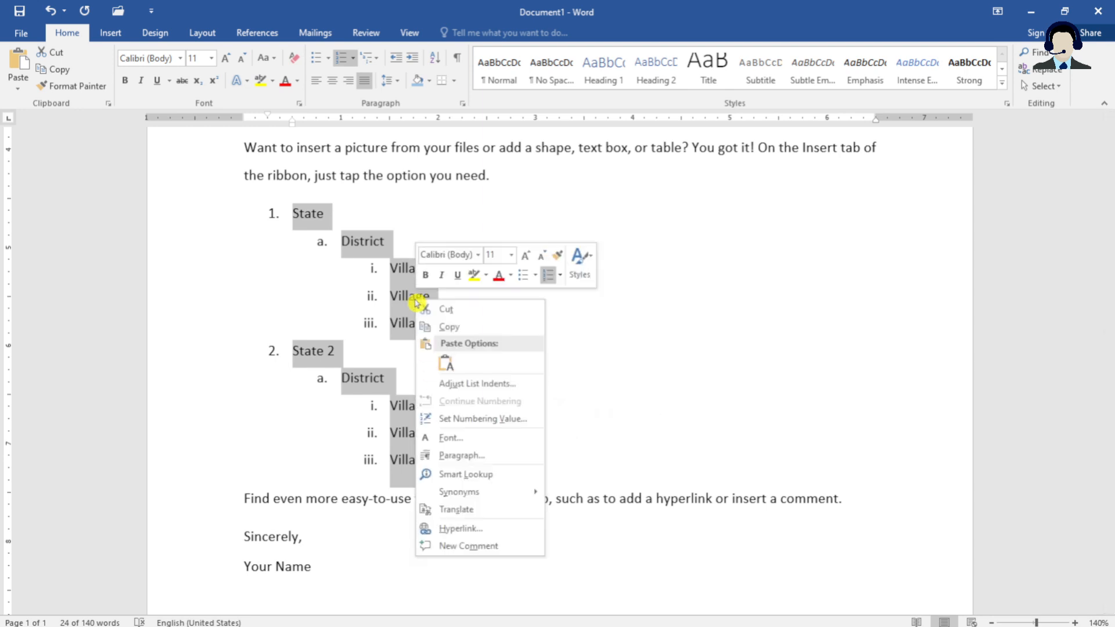
click(482, 459)
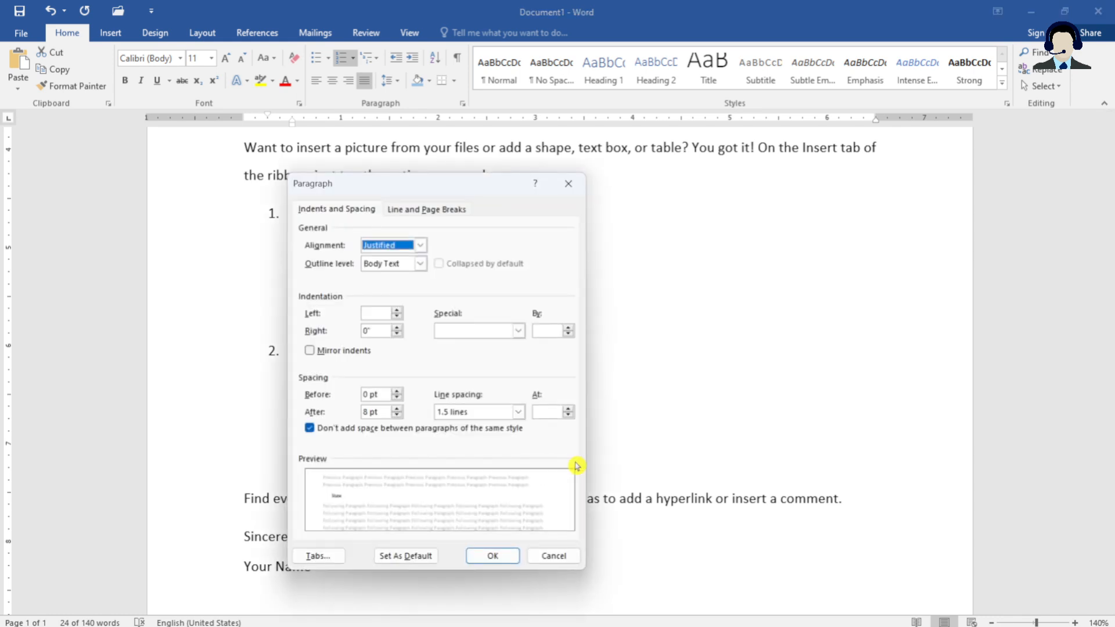
click(400, 416)
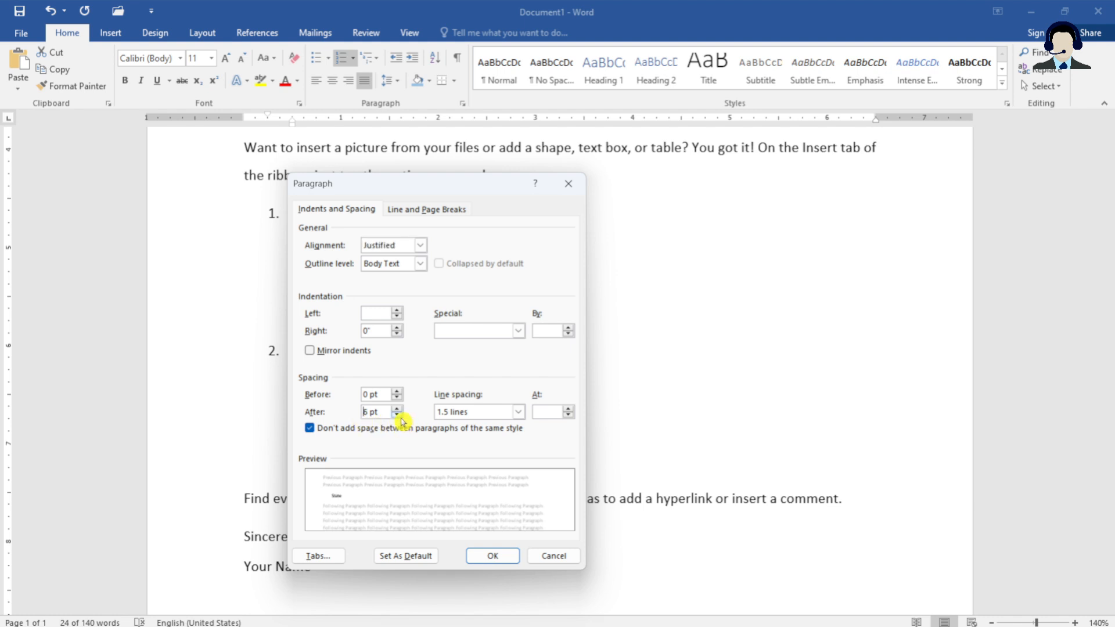
click(498, 414)
click(488, 422)
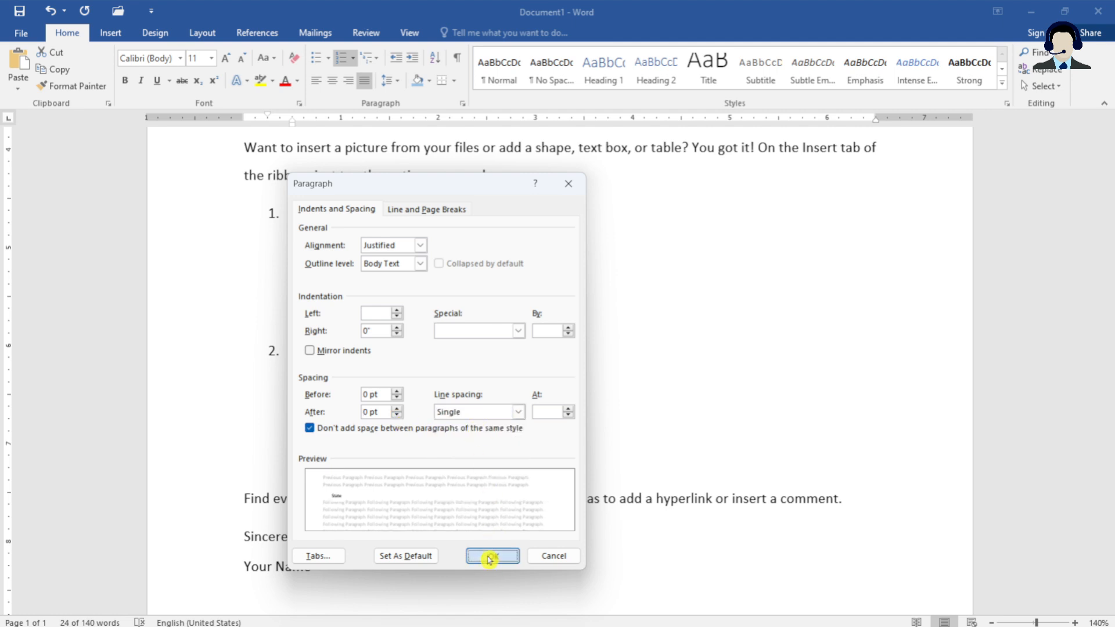
click(492, 556)
click(372, 269)
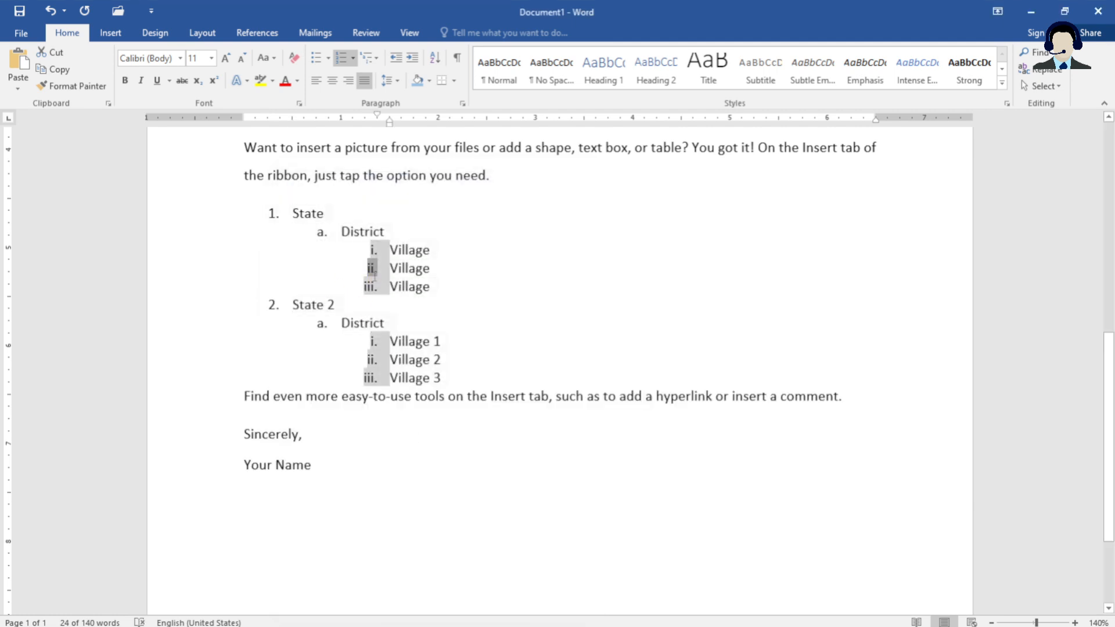
click(452, 342)
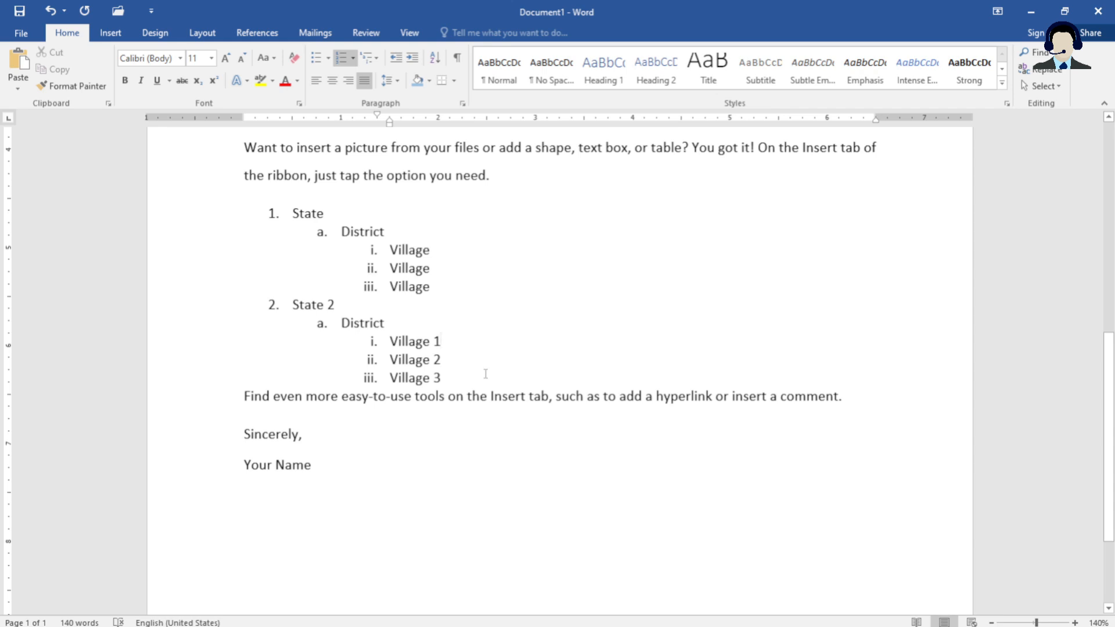
Insert a blank line between the list and the "Find even more easy-to-use tools" paragraph
click(450, 379)
click(245, 397)
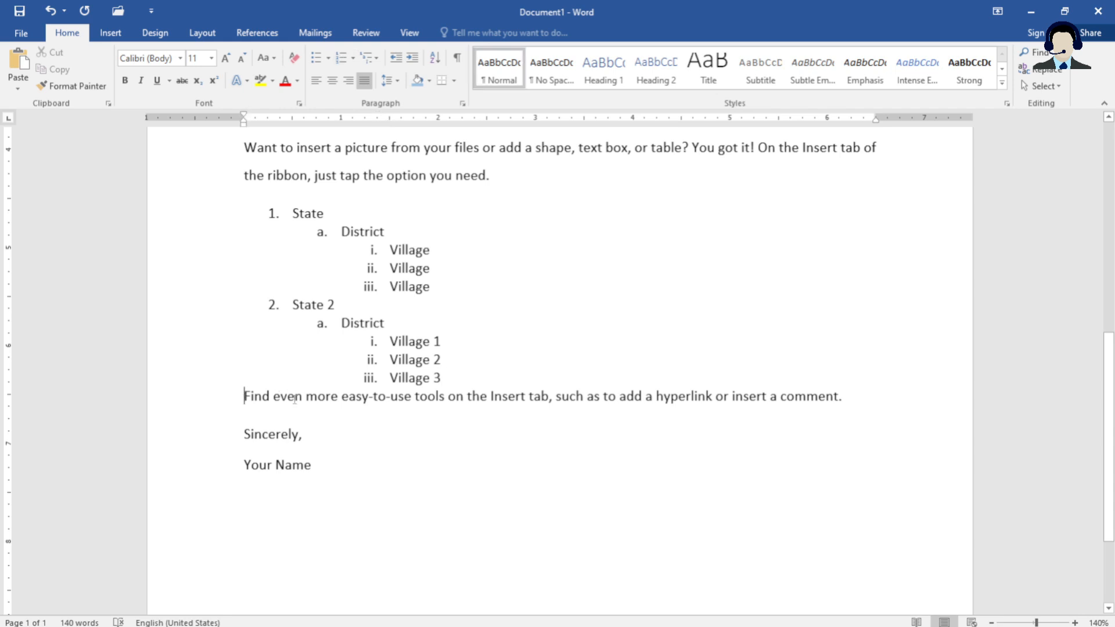
key(Return)
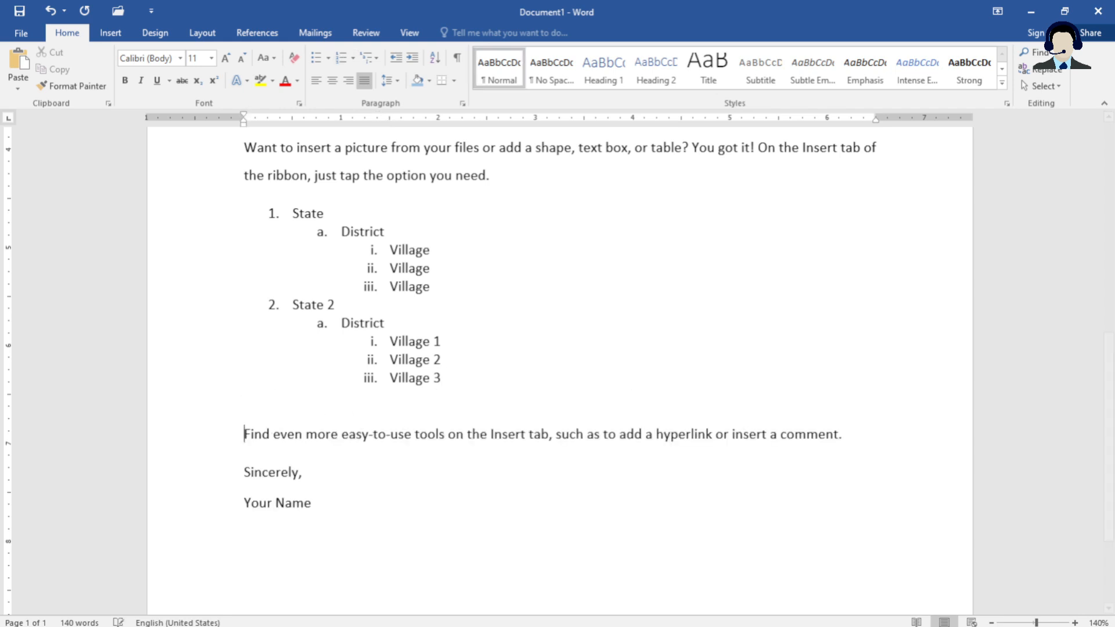
Make the first-level list items "State" and "State 2" bold
scroll(386, 405, up, 3)
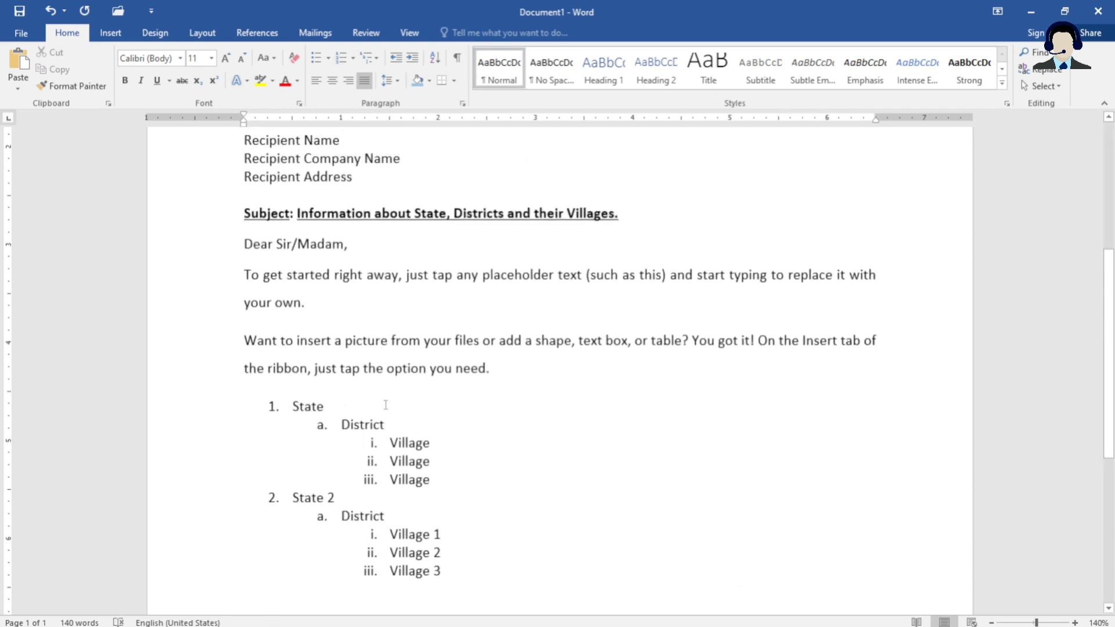
drag(292, 406, 333, 407)
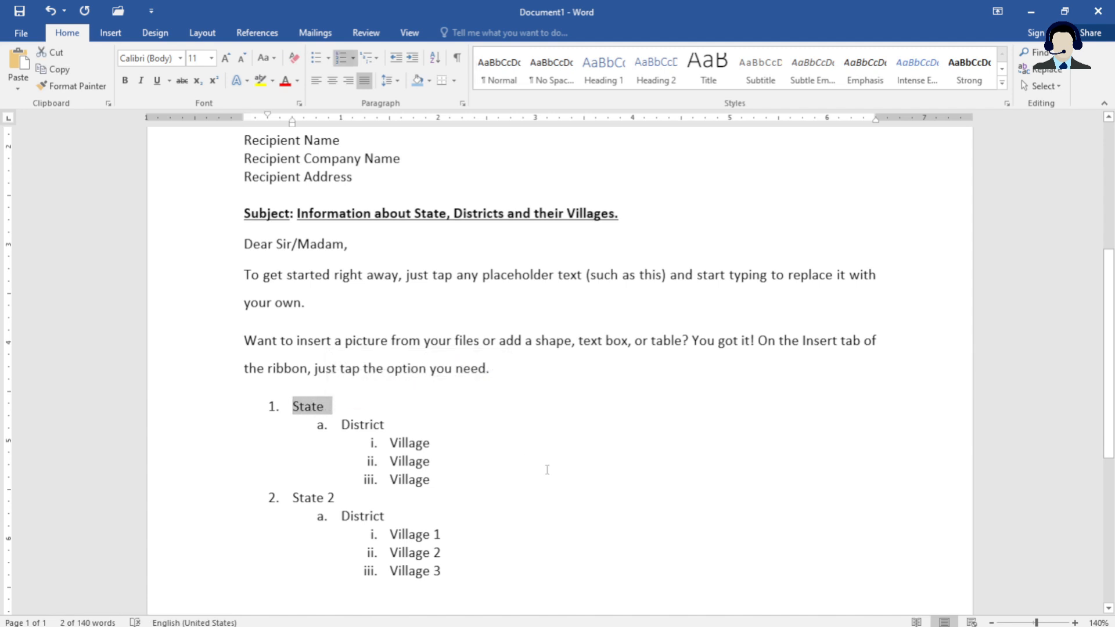
key(ctrl+b)
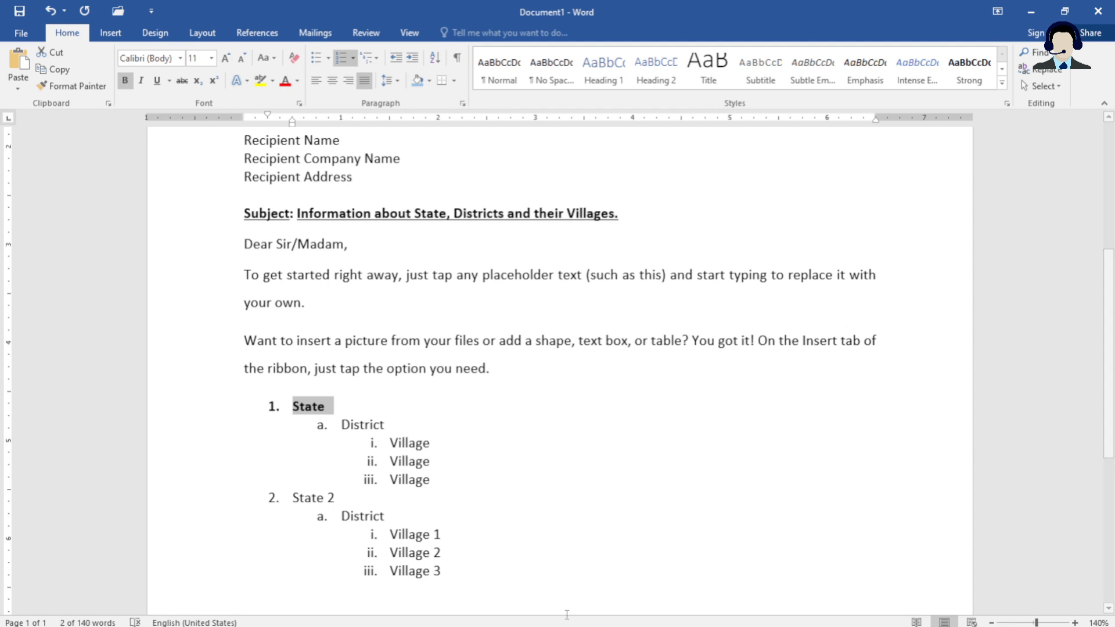
drag(292, 495, 342, 498)
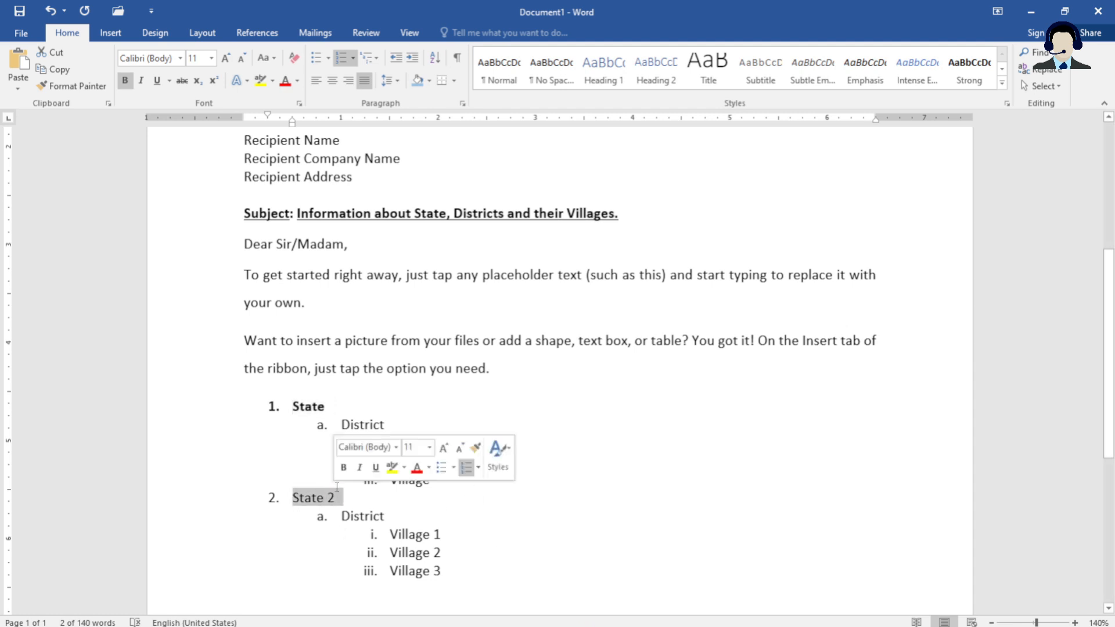
click(125, 80)
Insert a blank line between "Sincerely," and "Your Name", and return to the letterhead
scroll(522, 459, down, 1)
scroll(521, 459, down, 8)
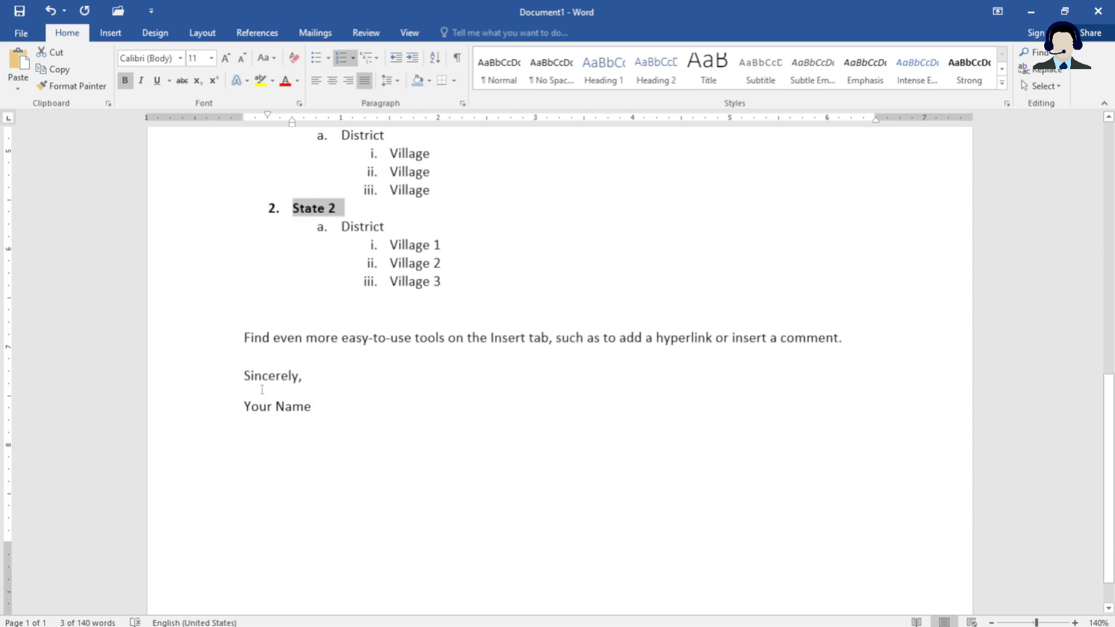
click(318, 386)
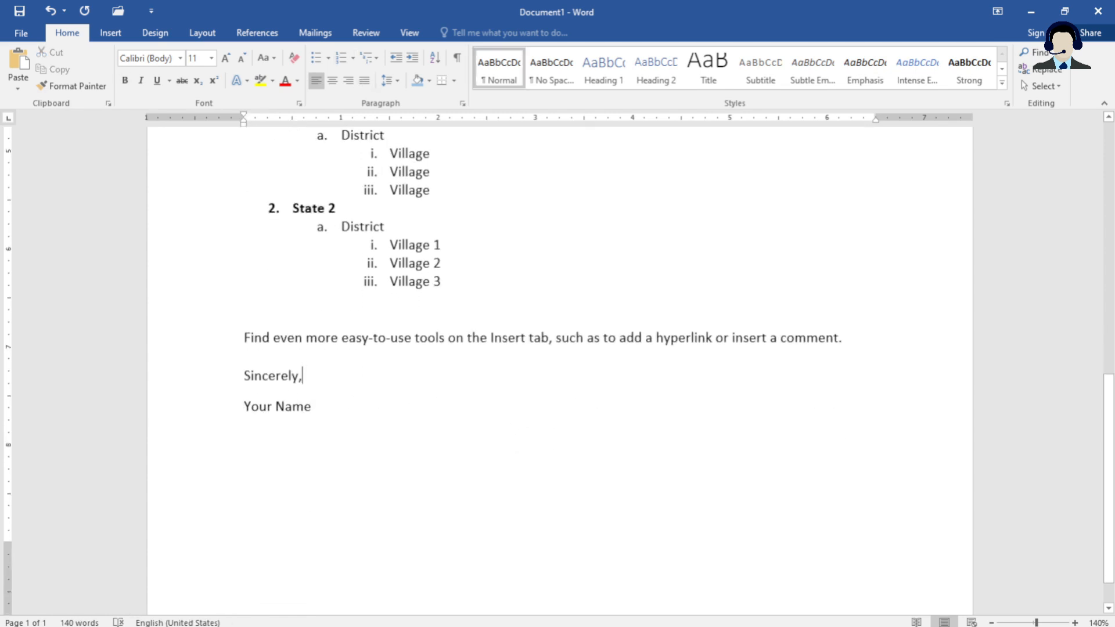
key(Return)
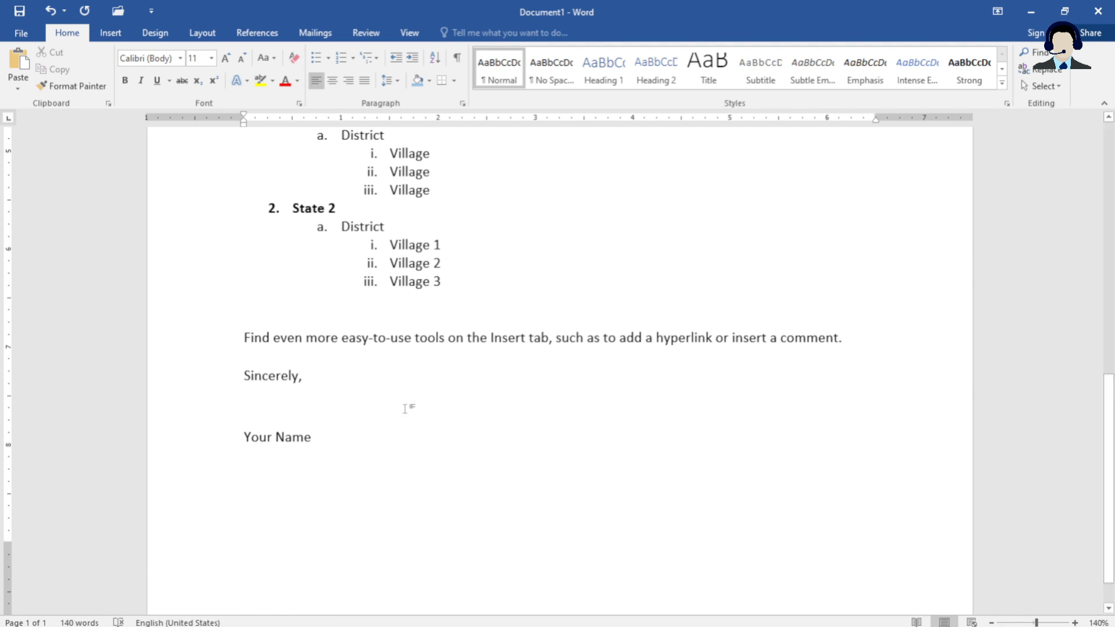
scroll(484, 403, up, 10)
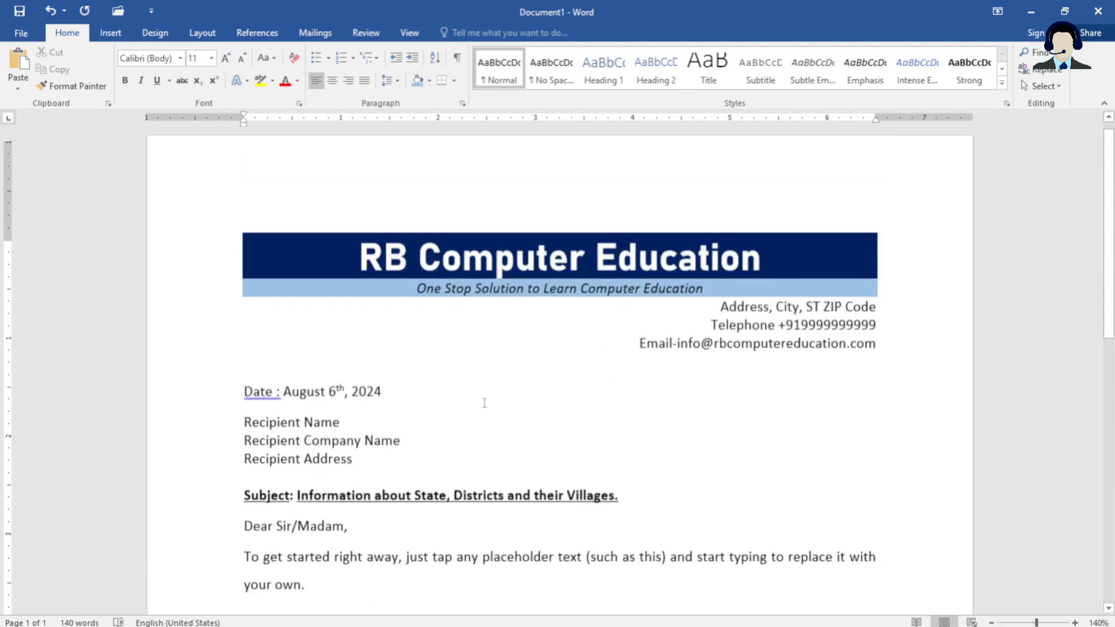
Review the letter's overall layout from letterhead to signature, both as a whole page and at closer zoom
scroll(485, 403, up, 1)
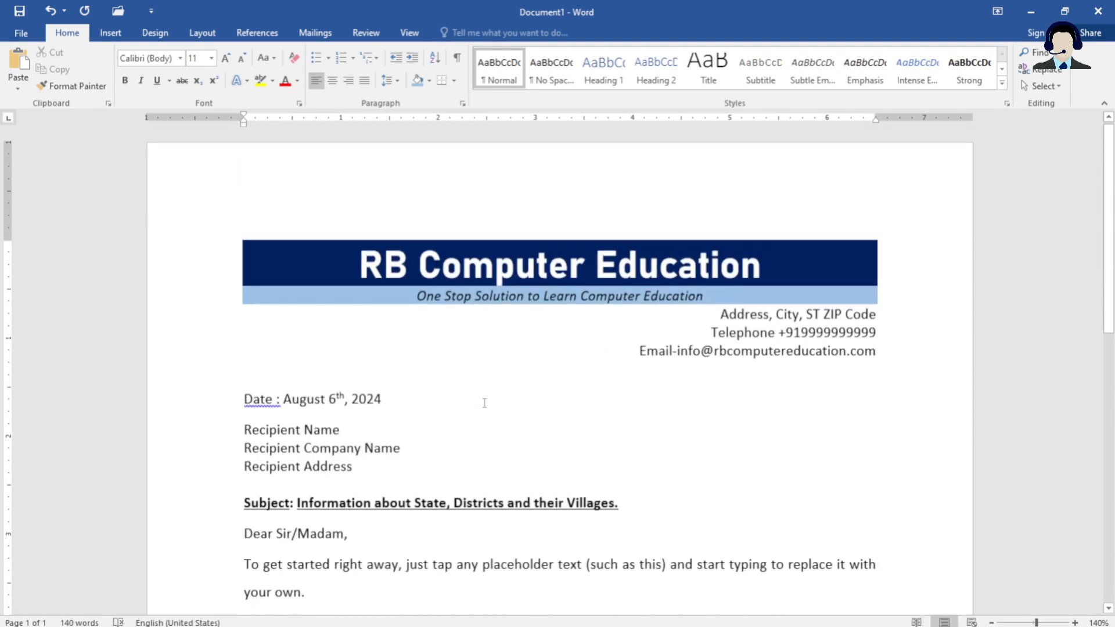
scroll(484, 402, down, 10)
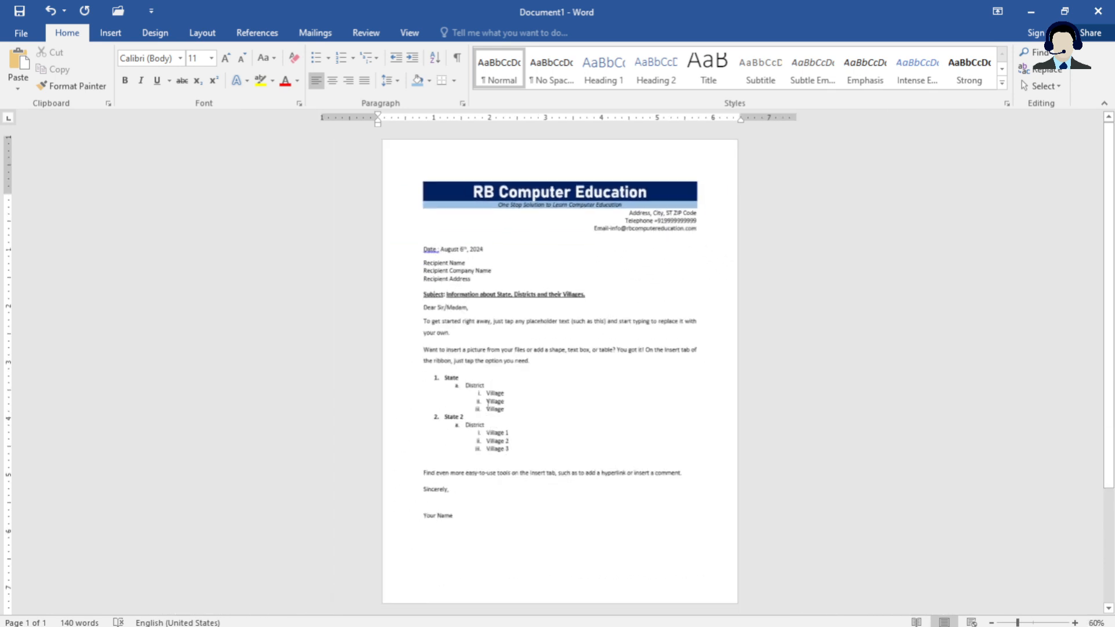
scroll(566, 435, up, 6)
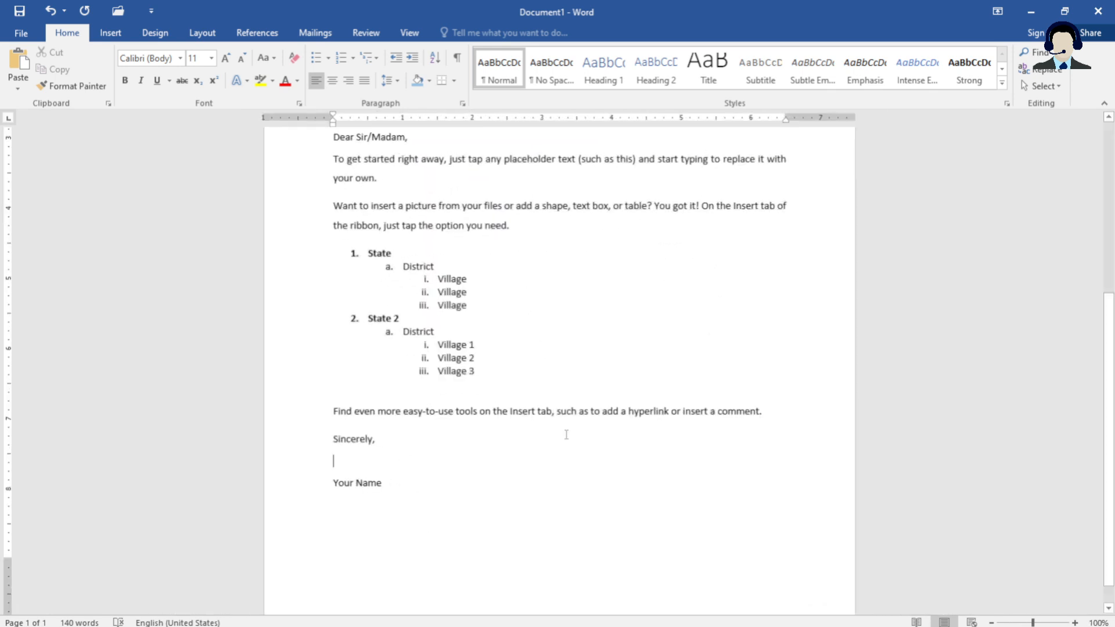
scroll(566, 435, up, 5)
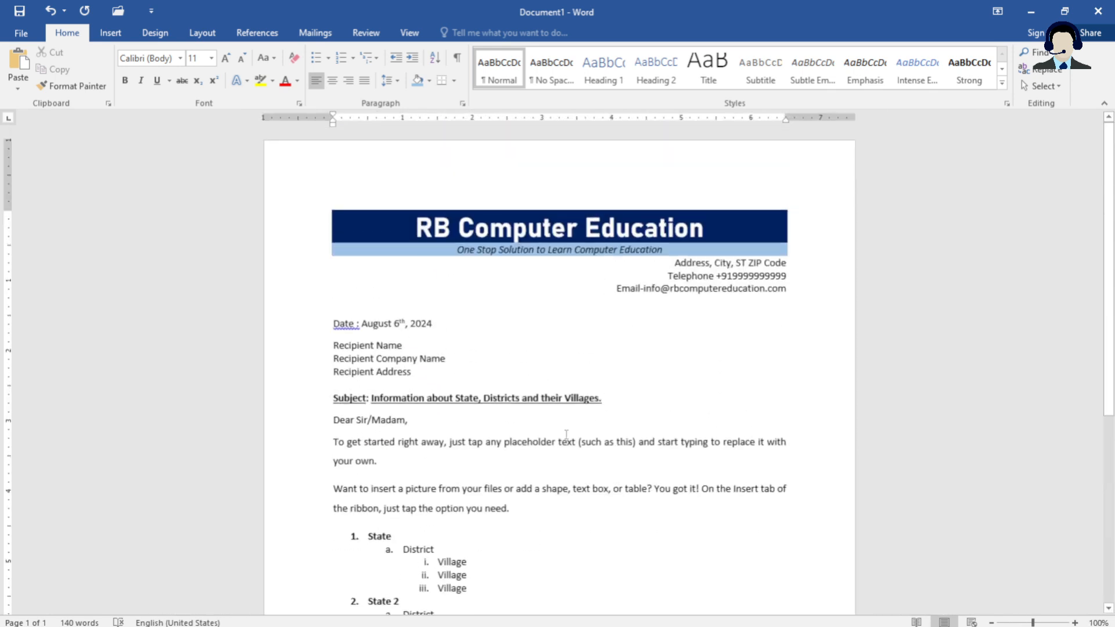
scroll(567, 435, up, 6)
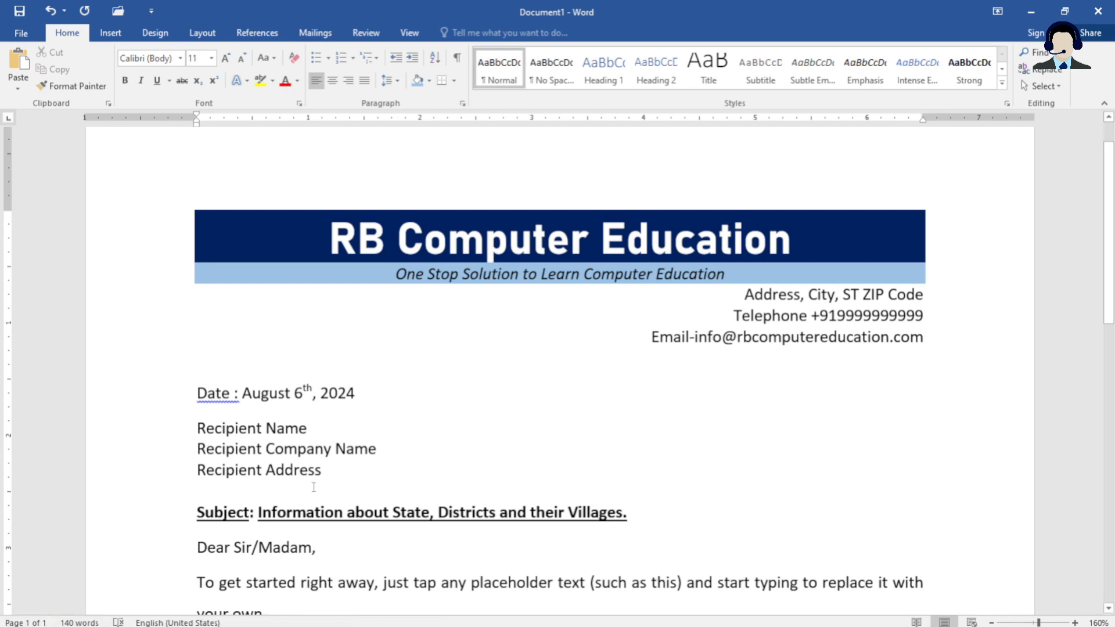
scroll(336, 473, down, 10)
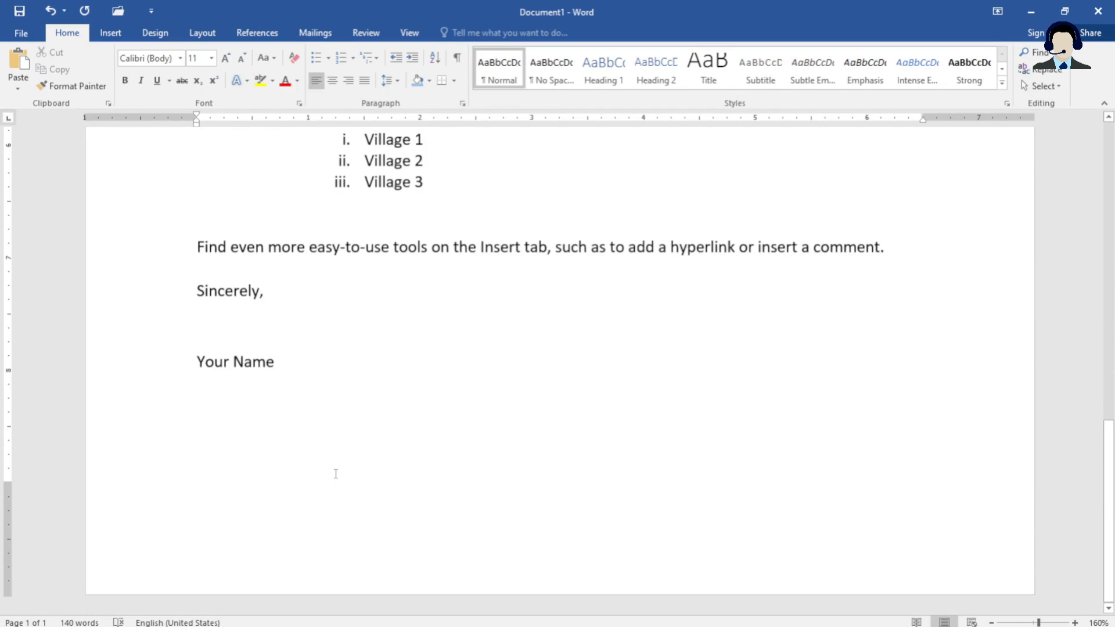
scroll(335, 474, up, 10)
scroll(335, 473, up, 1)
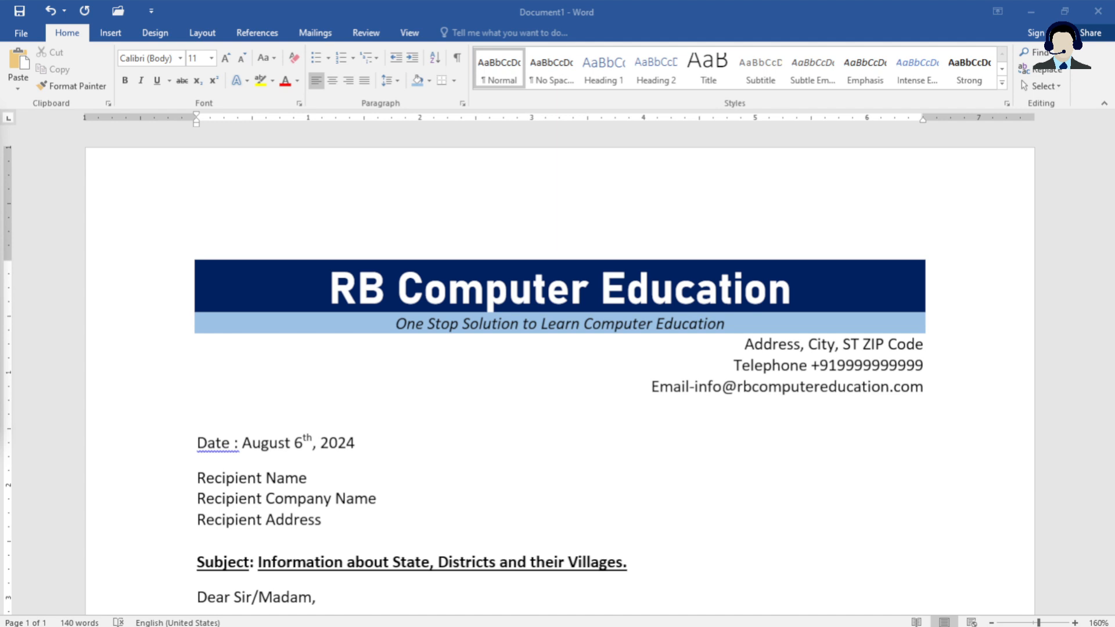
scroll(560, 439, down, 5)
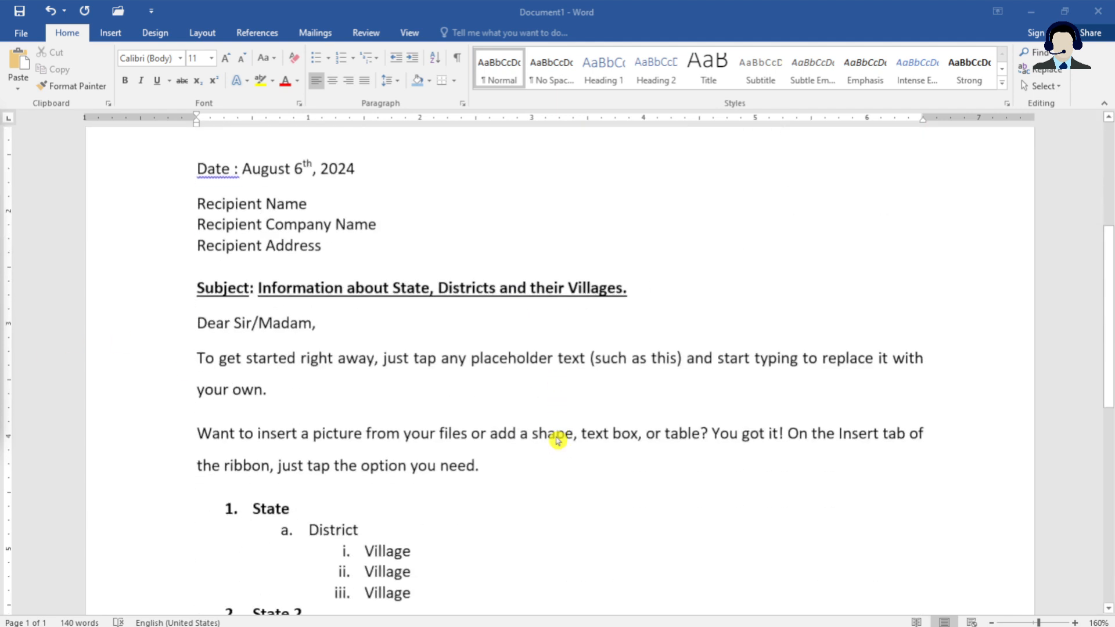
Correct the flagged spacing in the date line's label by accepting the grammar suggestion "Date:"
scroll(558, 440, up, 3)
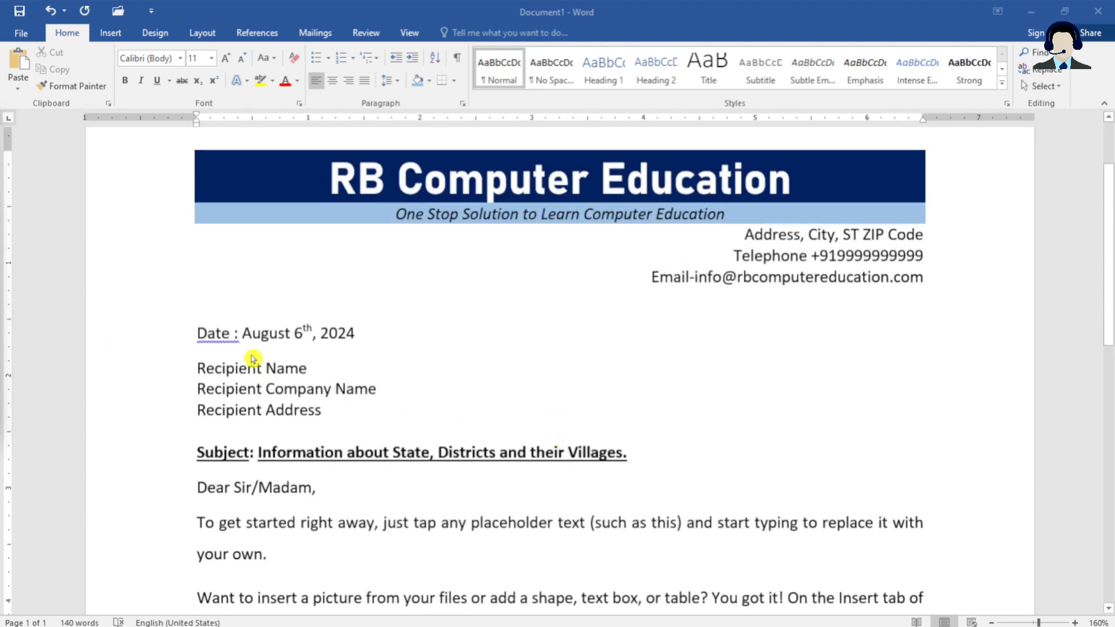
click(225, 341)
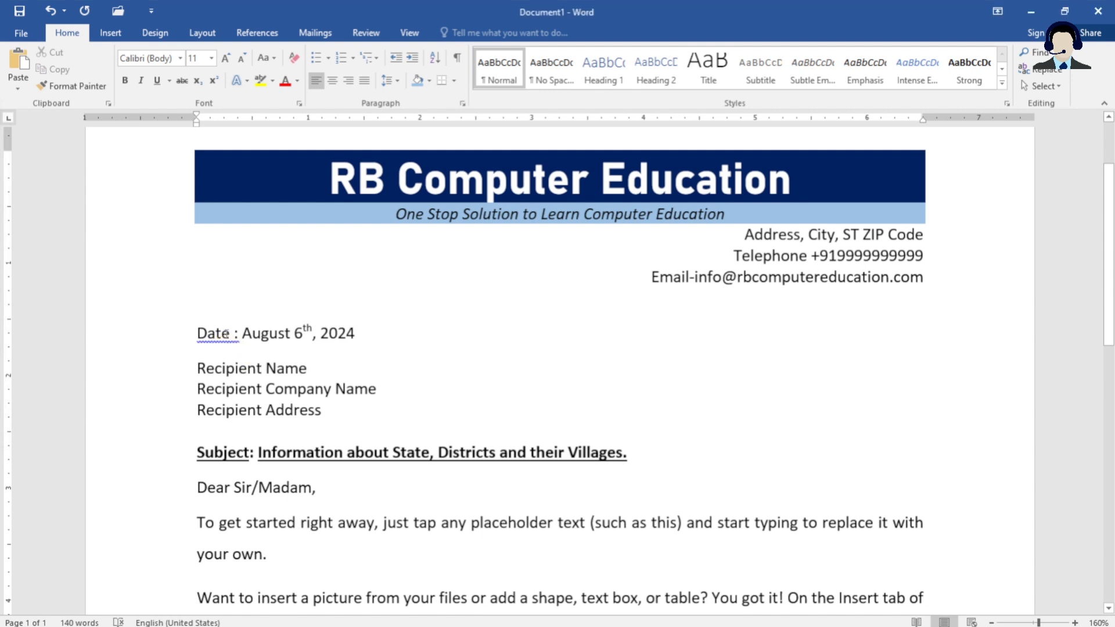
right_click(225, 334)
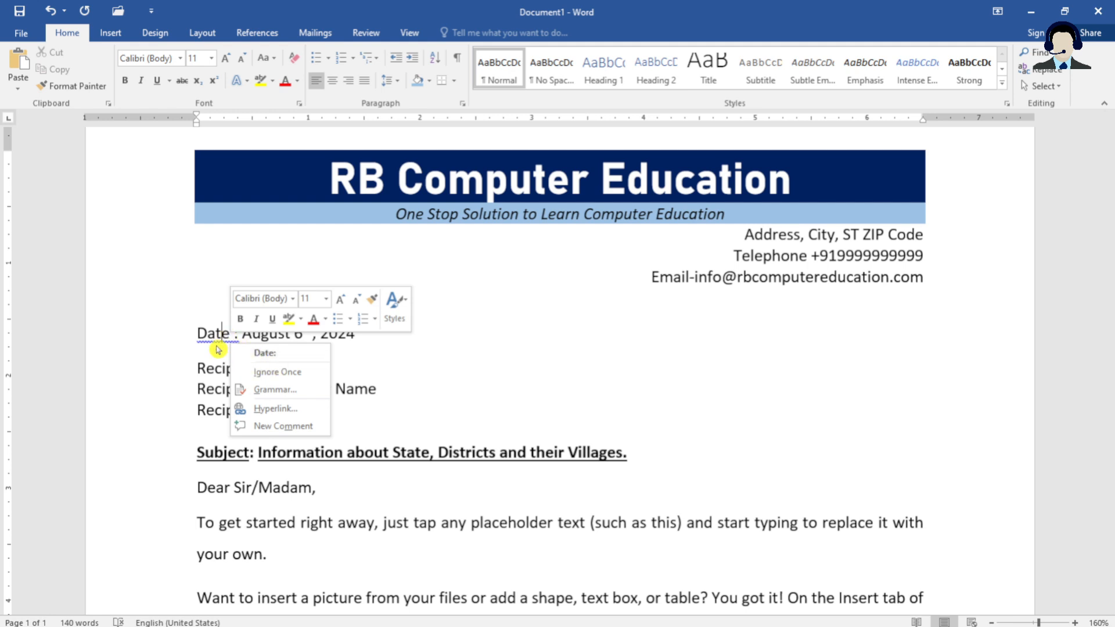
click(219, 347)
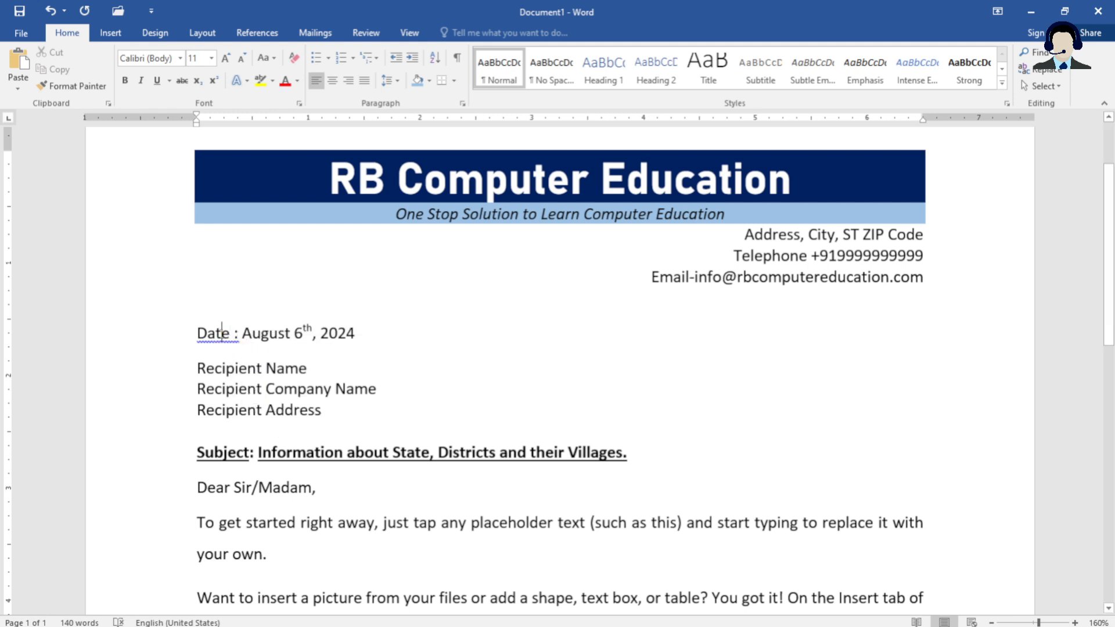
right_click(221, 333)
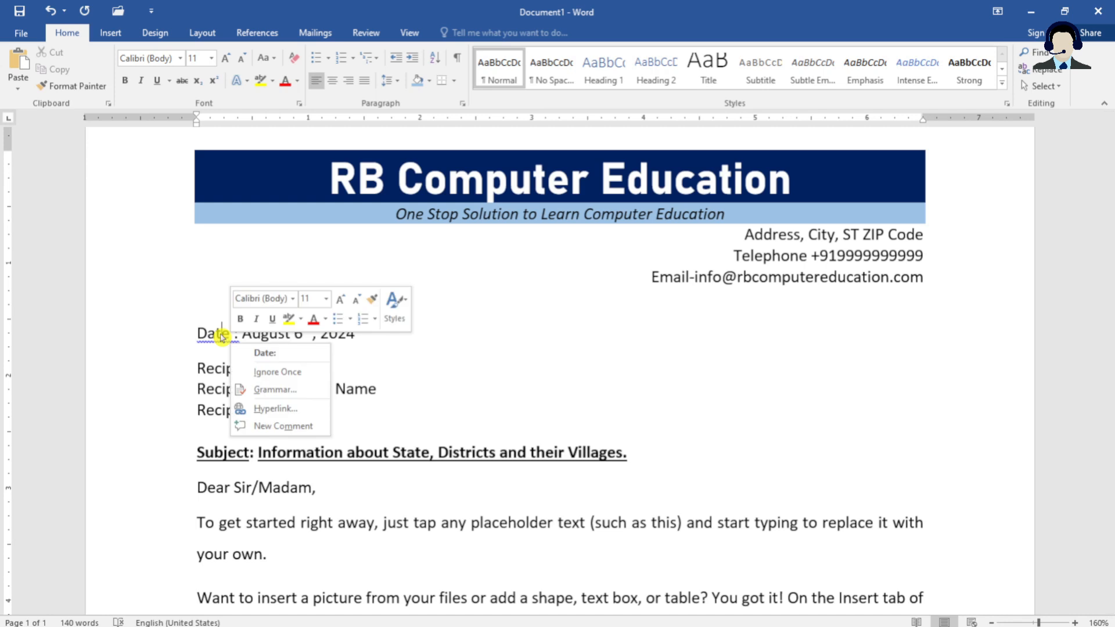
click(276, 354)
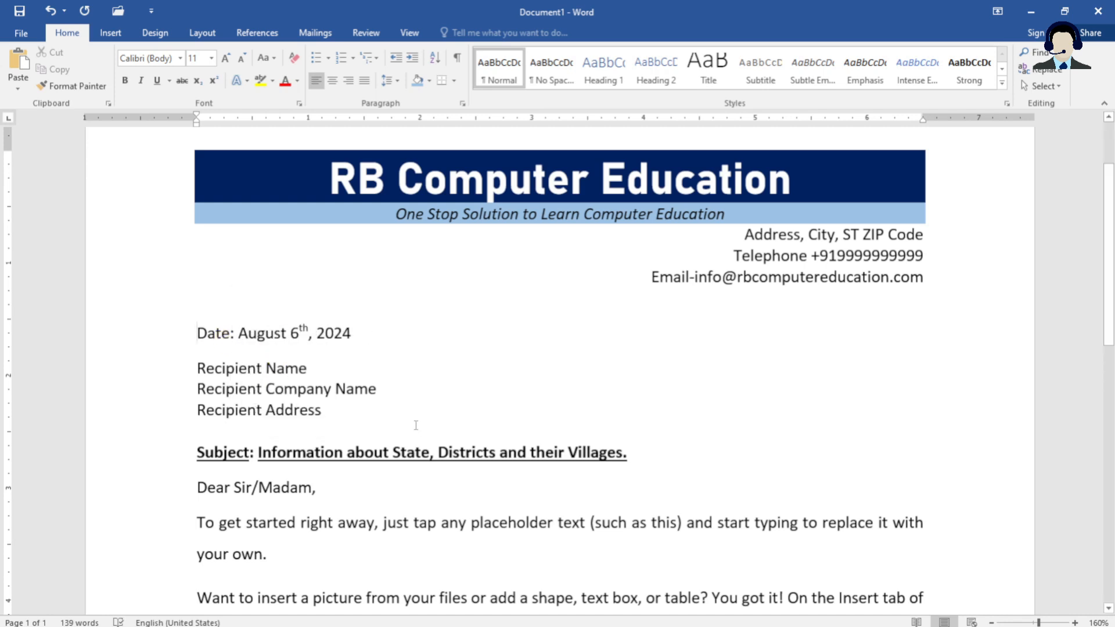
Make the whole line "Date: August 6th, 2024" bold
click(170, 347)
click(125, 80)
click(377, 388)
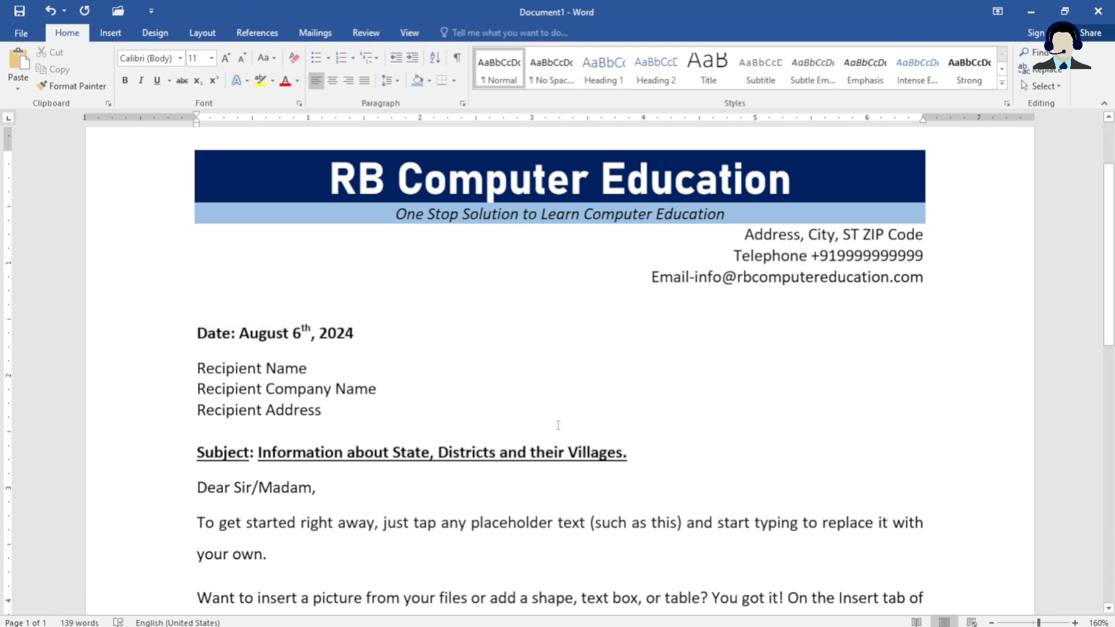
Read through the finished letter, checking the letterhead, date, recipient block, subject, body, multilevel list and closing
scroll(558, 425, down, 7)
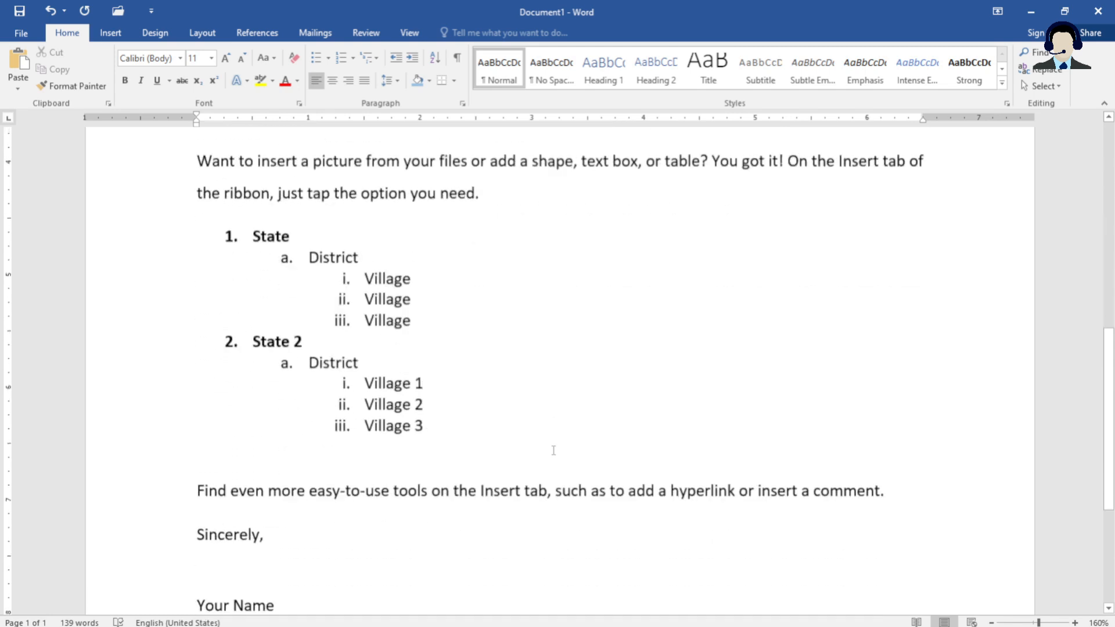
scroll(553, 451, down, 4)
scroll(554, 450, up, 13)
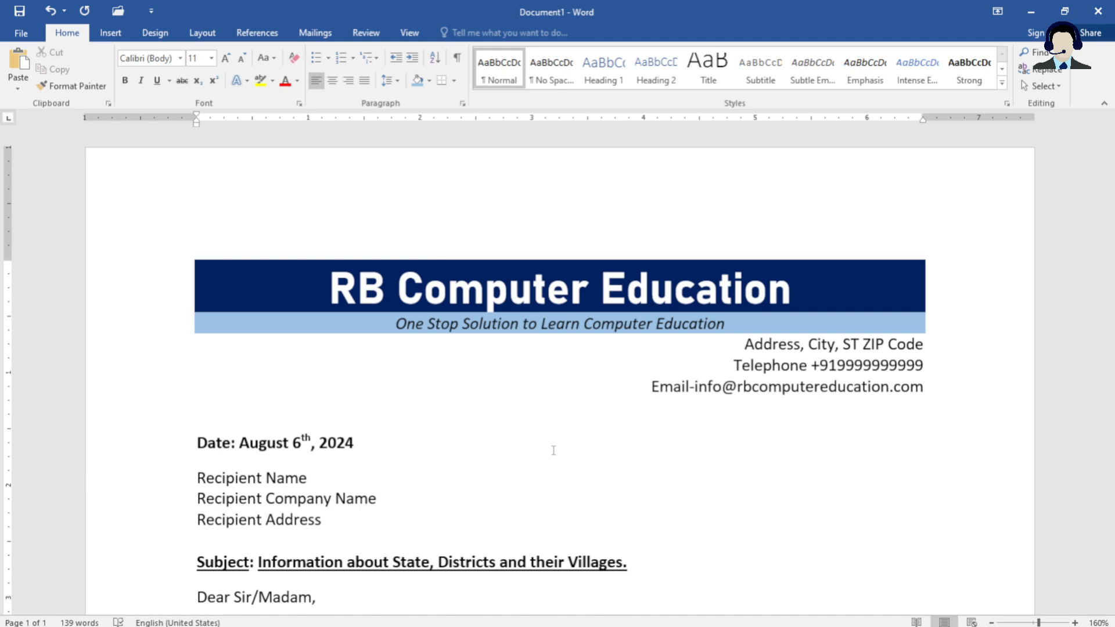
scroll(553, 451, down, 5)
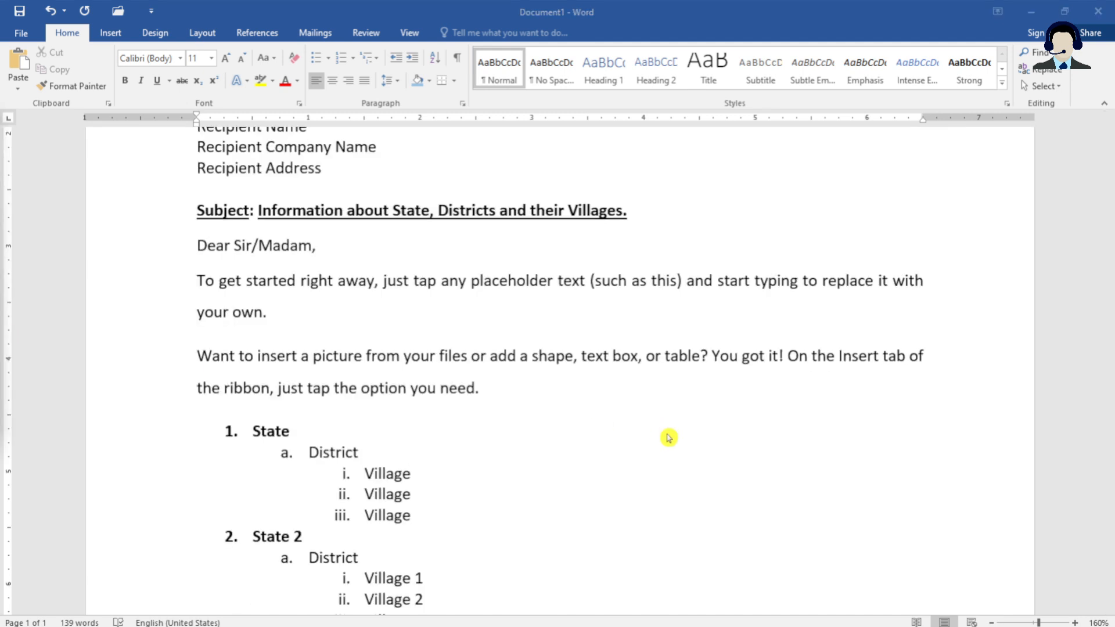
scroll(559, 402, up, 5)
scroll(559, 402, down, 3)
scroll(558, 402, up, 3)
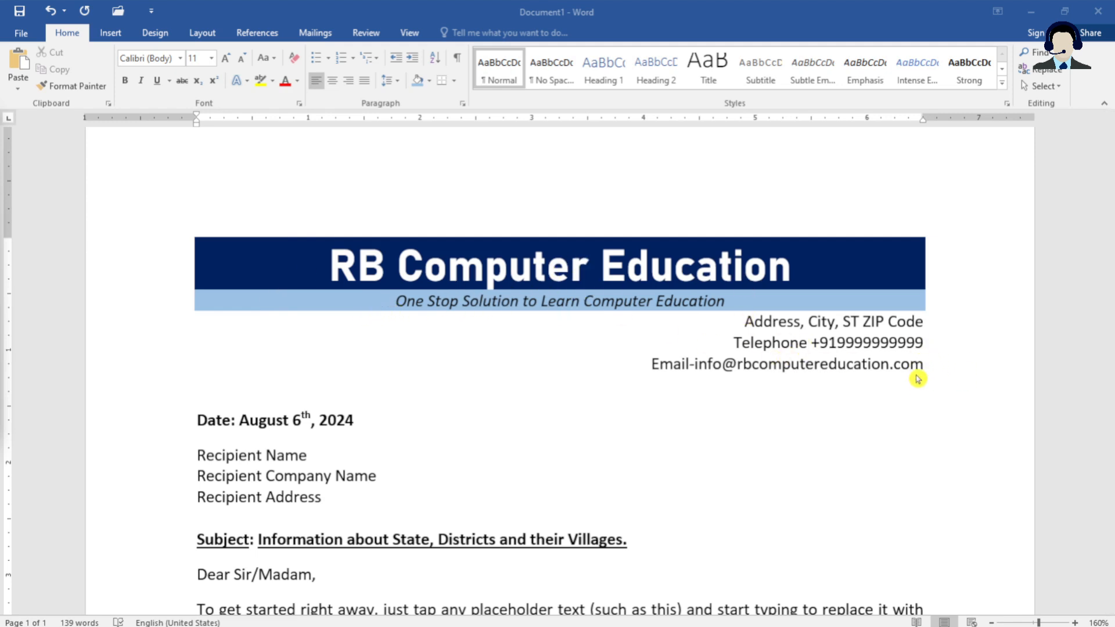
scroll(900, 371, down, 3)
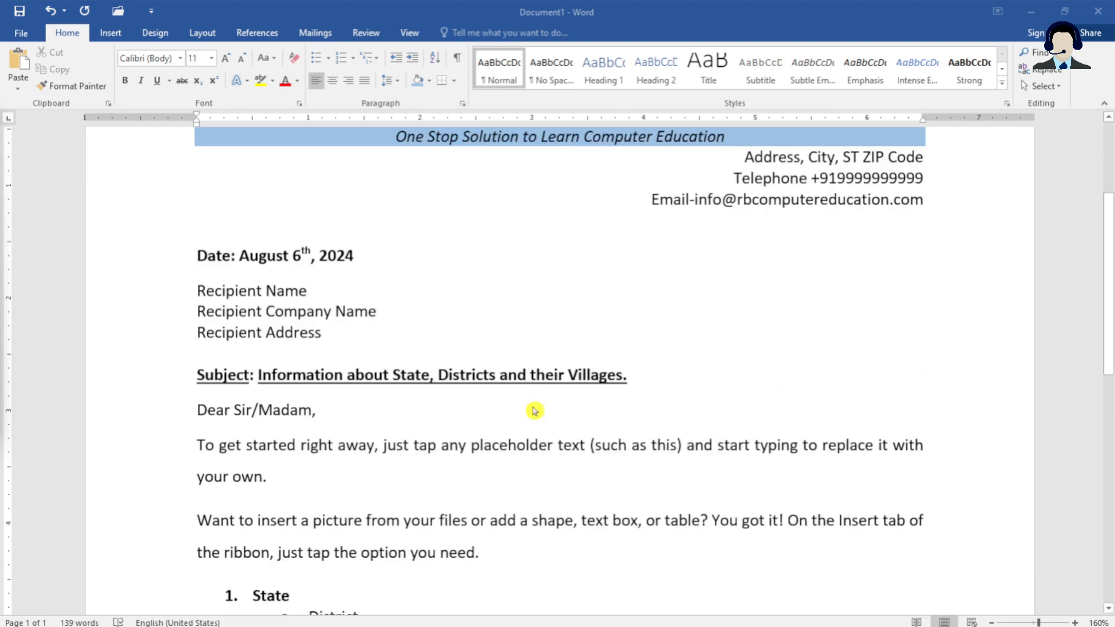
scroll(457, 467, down, 2)
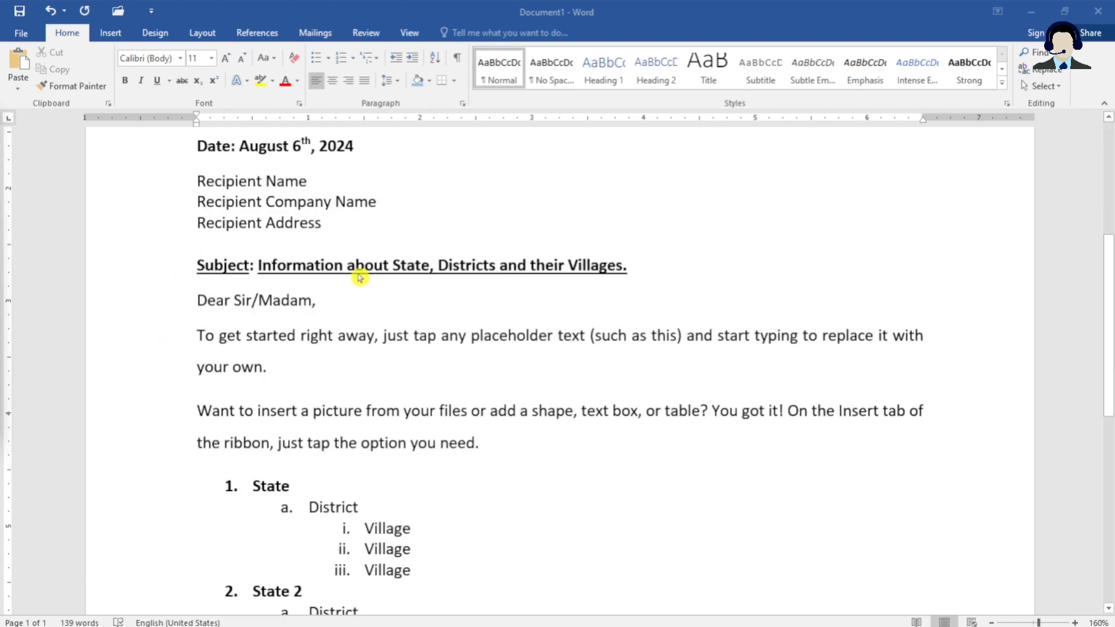
scroll(507, 281, up, 3)
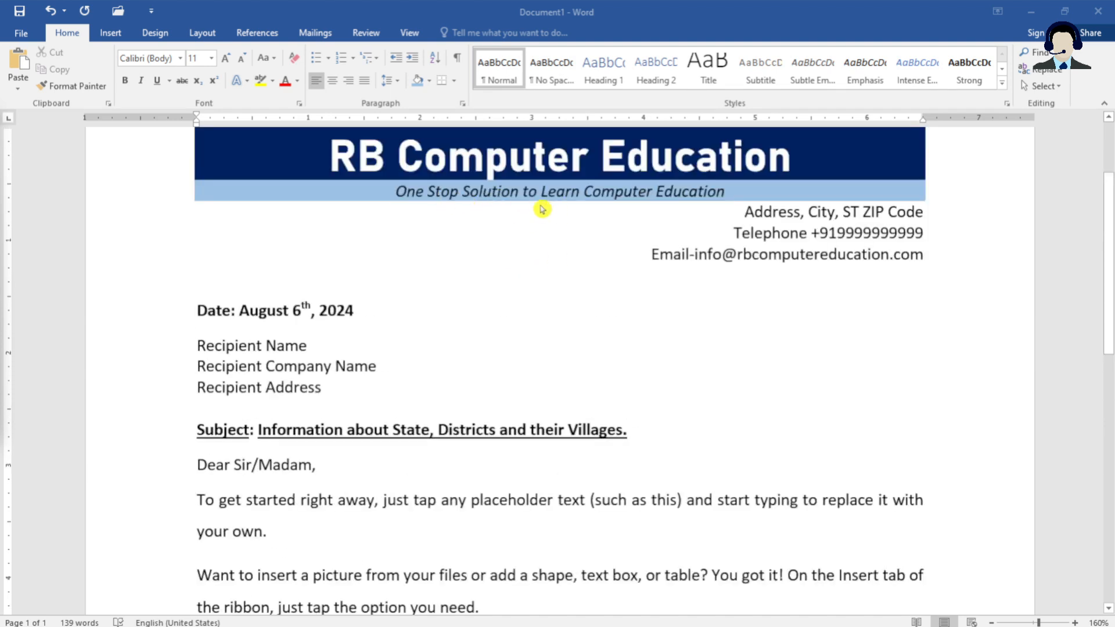
scroll(598, 206, down, 6)
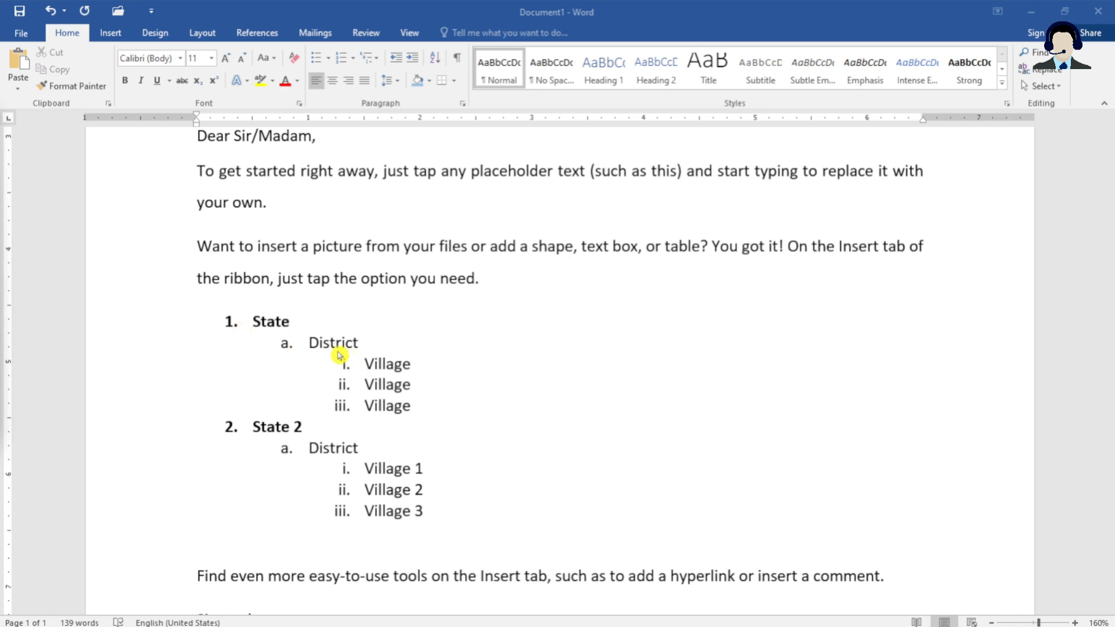
scroll(374, 450, down, 2)
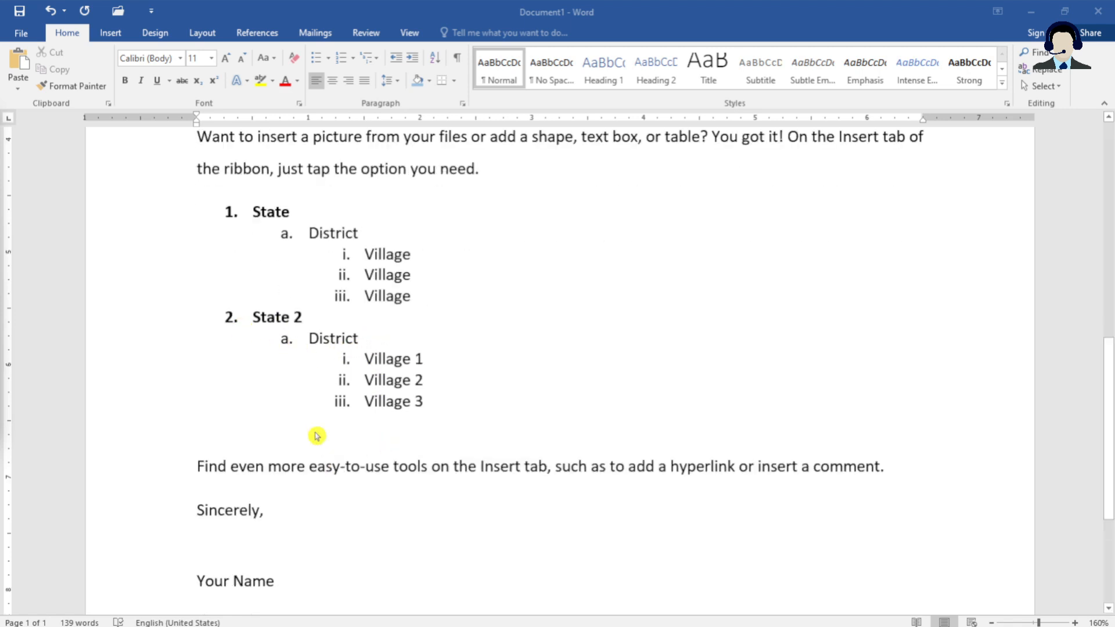
scroll(267, 460, down, 3)
scroll(267, 461, up, 7)
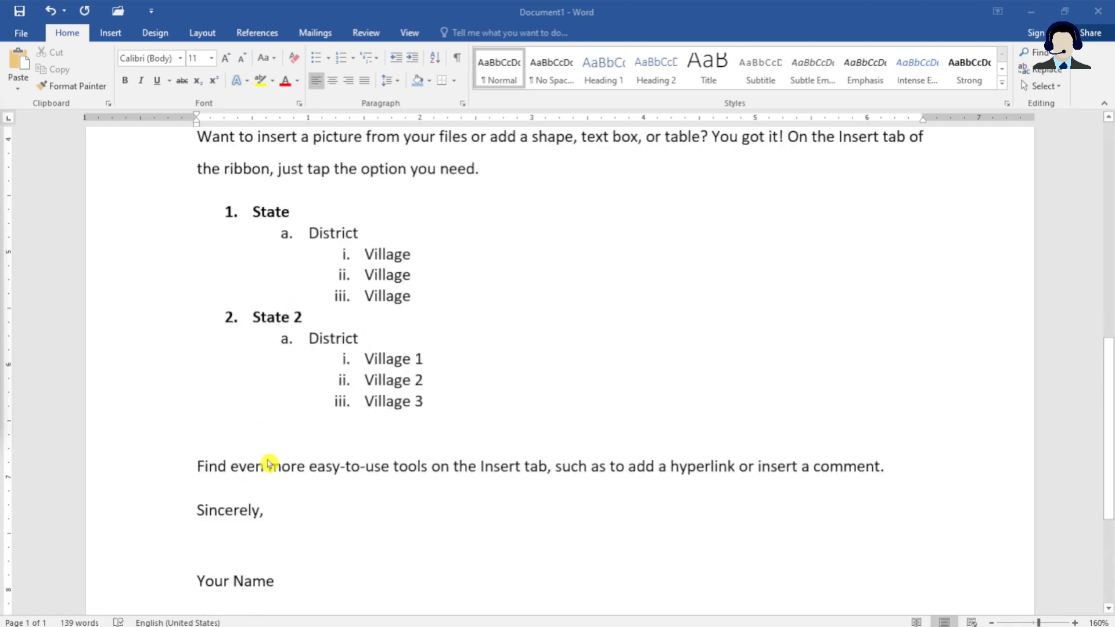